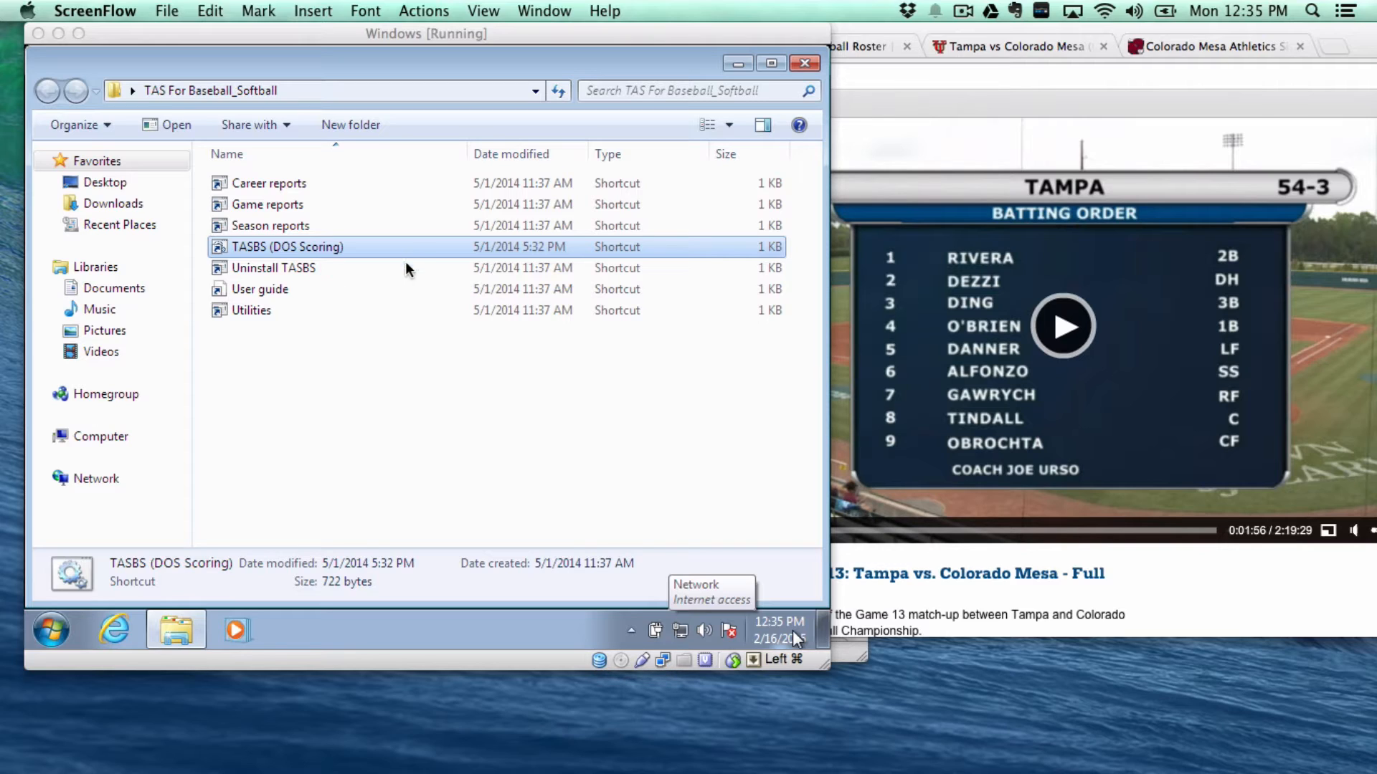
- Launch the TASBS (DOS Scoring) program from the TAS For Baseball_Softball folder
{"action": "double_click", "coordinate": [307, 246]}
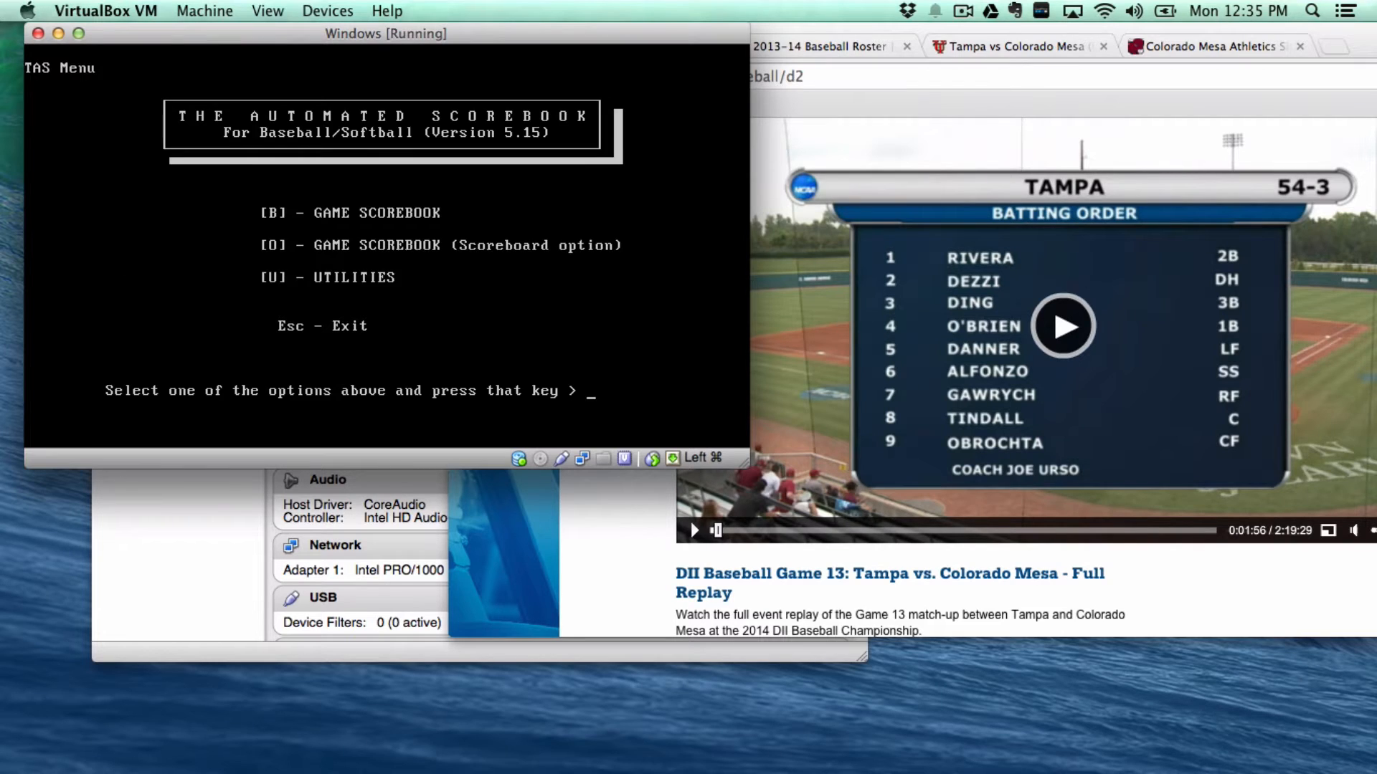
- Start the Game Scorebook, get past the title and disk notices, and enter Game setup
{"action": "key", "text": "b"}
{"action": "key", "text": "Return"}
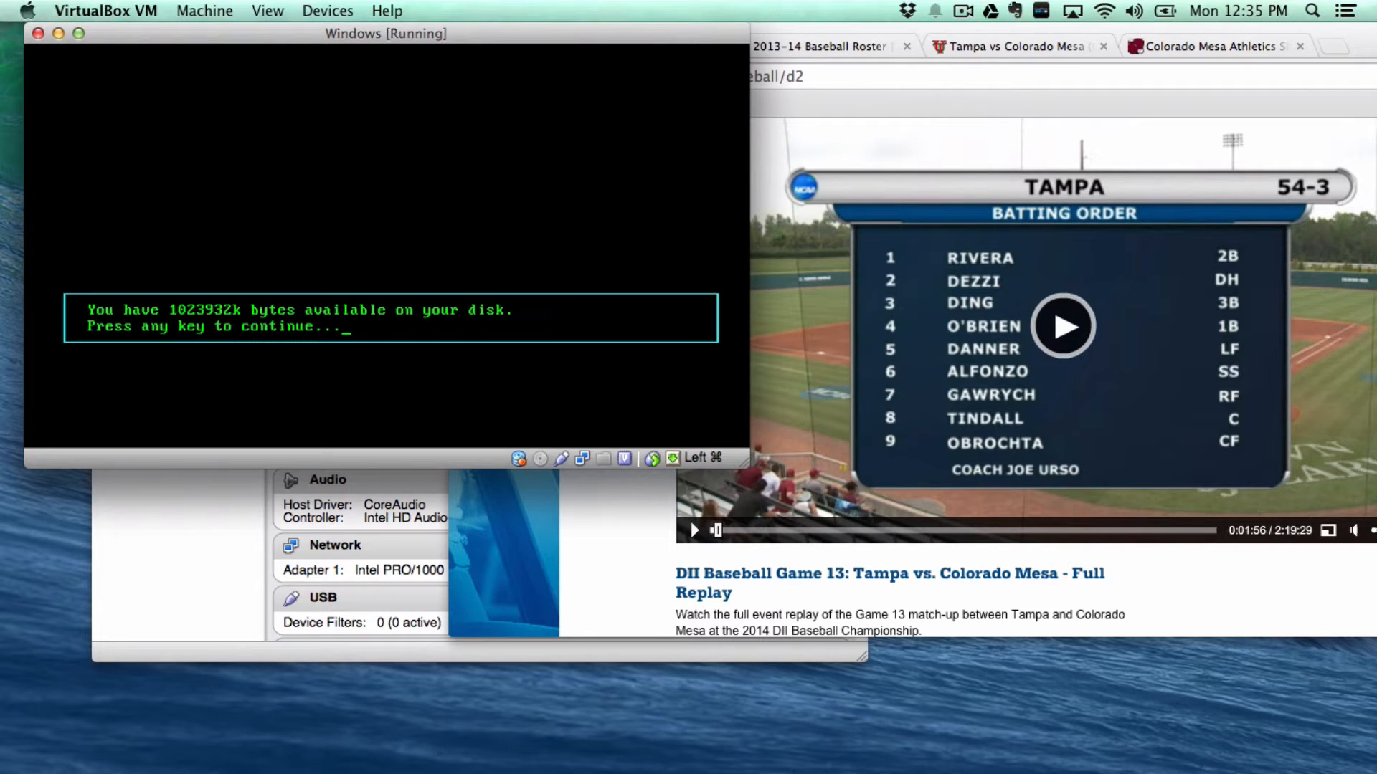
{"action": "key", "text": "Return"}
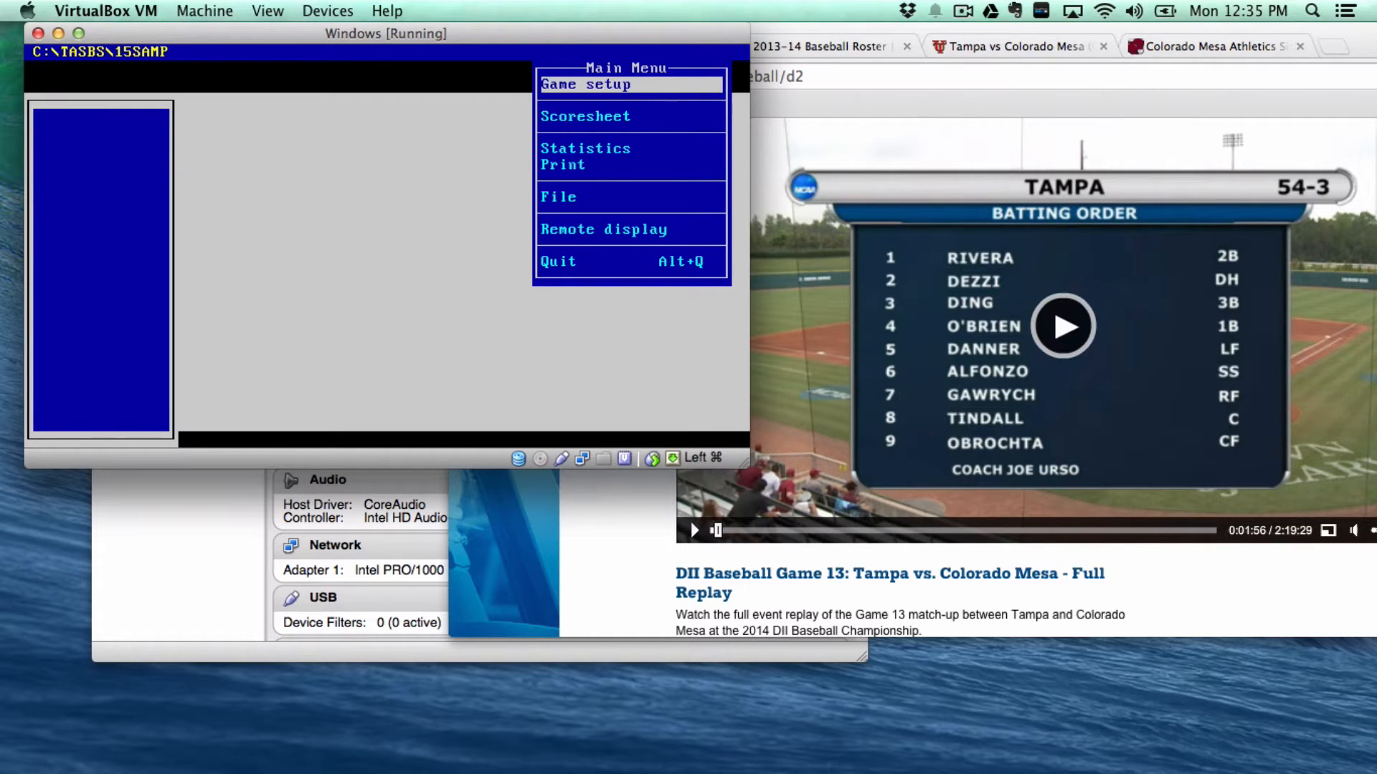
{"action": "key", "text": "Return"}
{"action": "key", "text": "Return"}
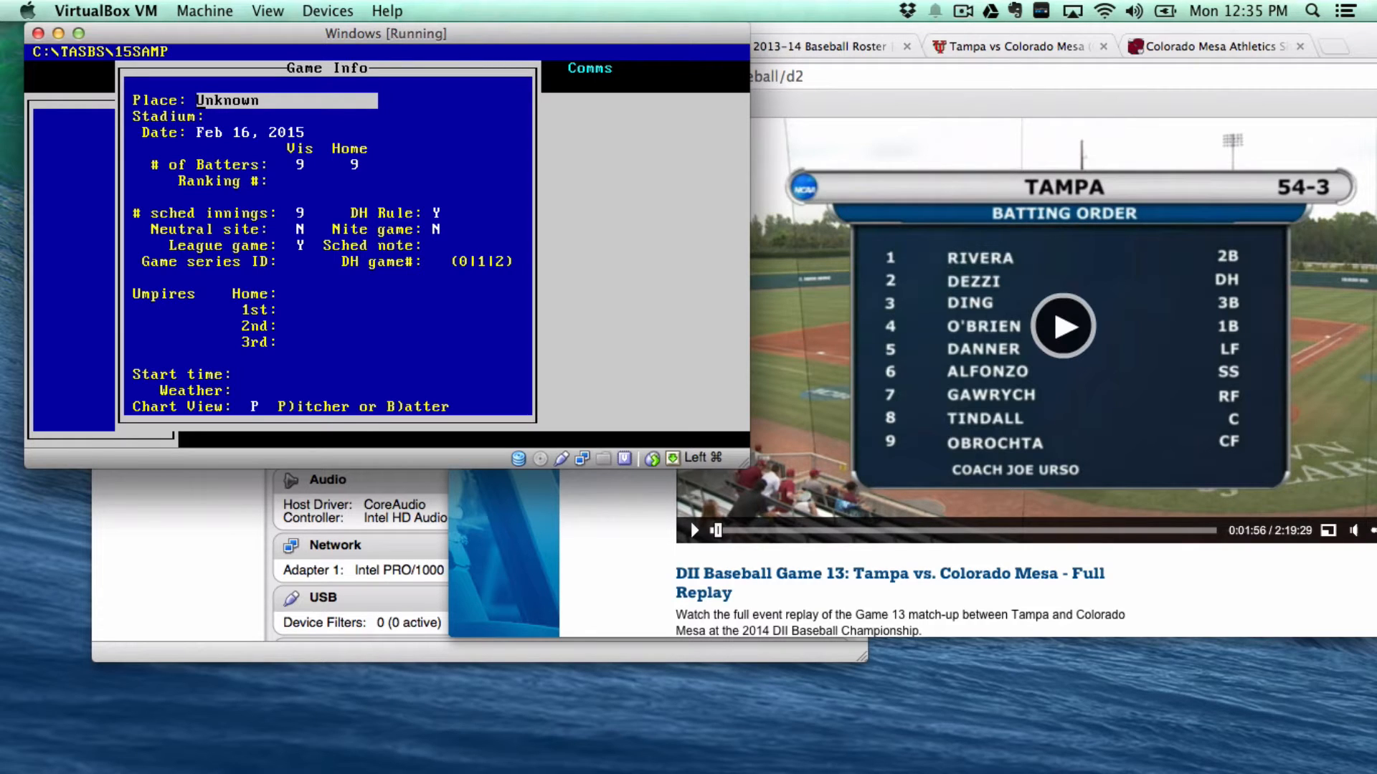
- Enter Bridgeport, W.Va. as the place and Zundell Field as the stadium, keeping the date
{"action": "type", "text": "Bridgeport, W.Va."}
{"action": "key", "text": "Return"}
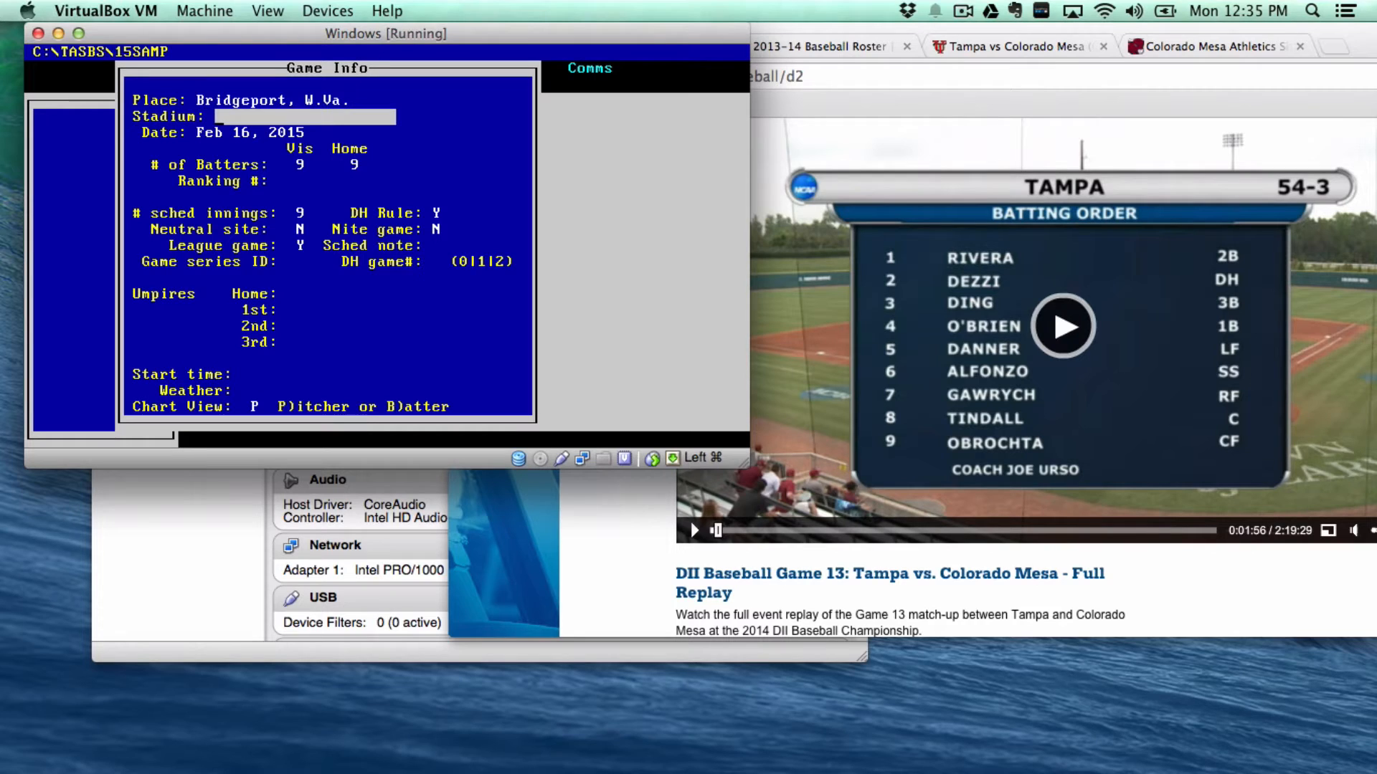
{"action": "type", "text": "Zundell Field"}
{"action": "key", "text": "Return"}
{"action": "key", "text": "Return"}
- Mark it a neutral-site (Y), non-league (N) game with DH game number 1
{"action": "key", "text": "Return"}
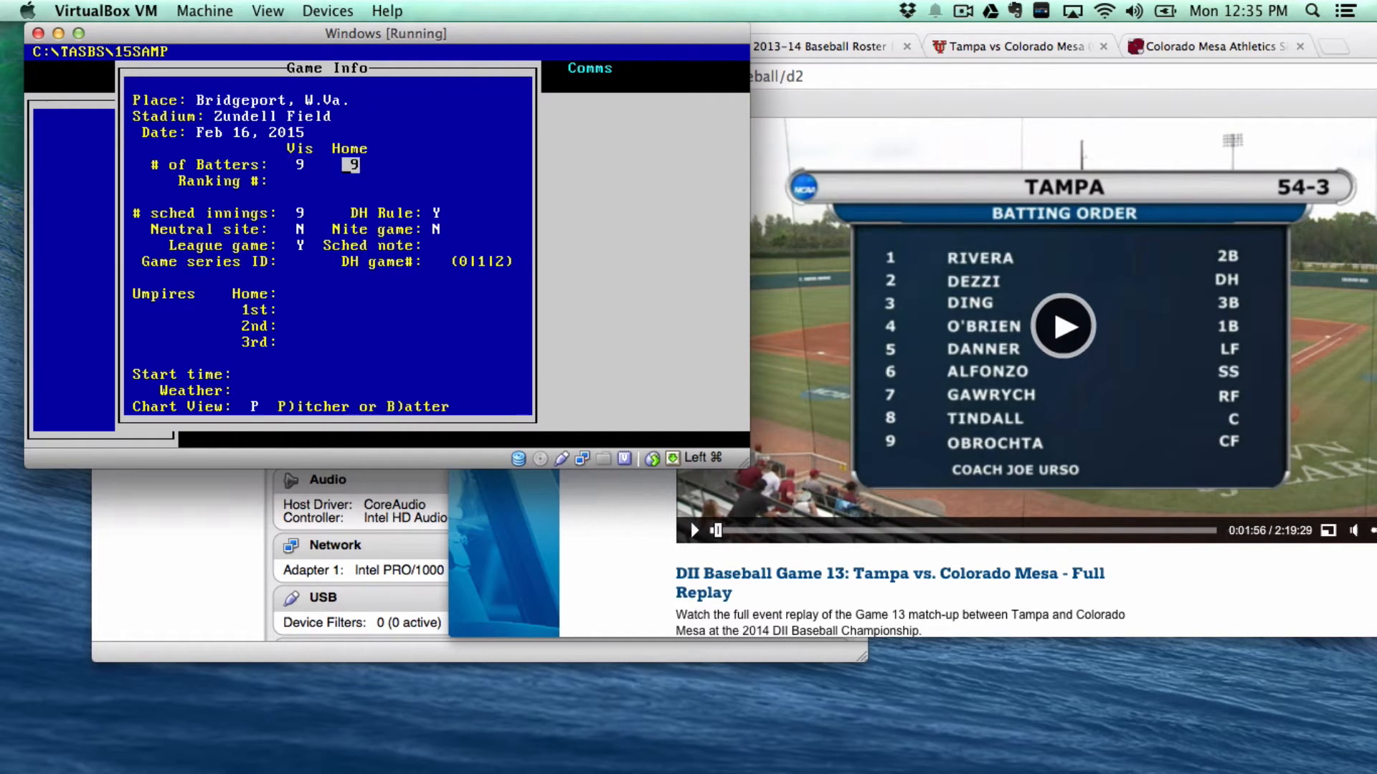
{"action": "key", "text": "Return"}
{"action": "key", "text": "Return"}
{"action": "key", "text": "Return"}
{"action": "key", "text": "Return"}
{"action": "key", "text": "Return"}
{"action": "type", "text": "y"}
{"action": "key", "text": "Return"}
{"action": "key", "text": "Return"}
{"action": "type", "text": "n"}
{"action": "key", "text": "Return"}
{"action": "key", "text": "Return"}
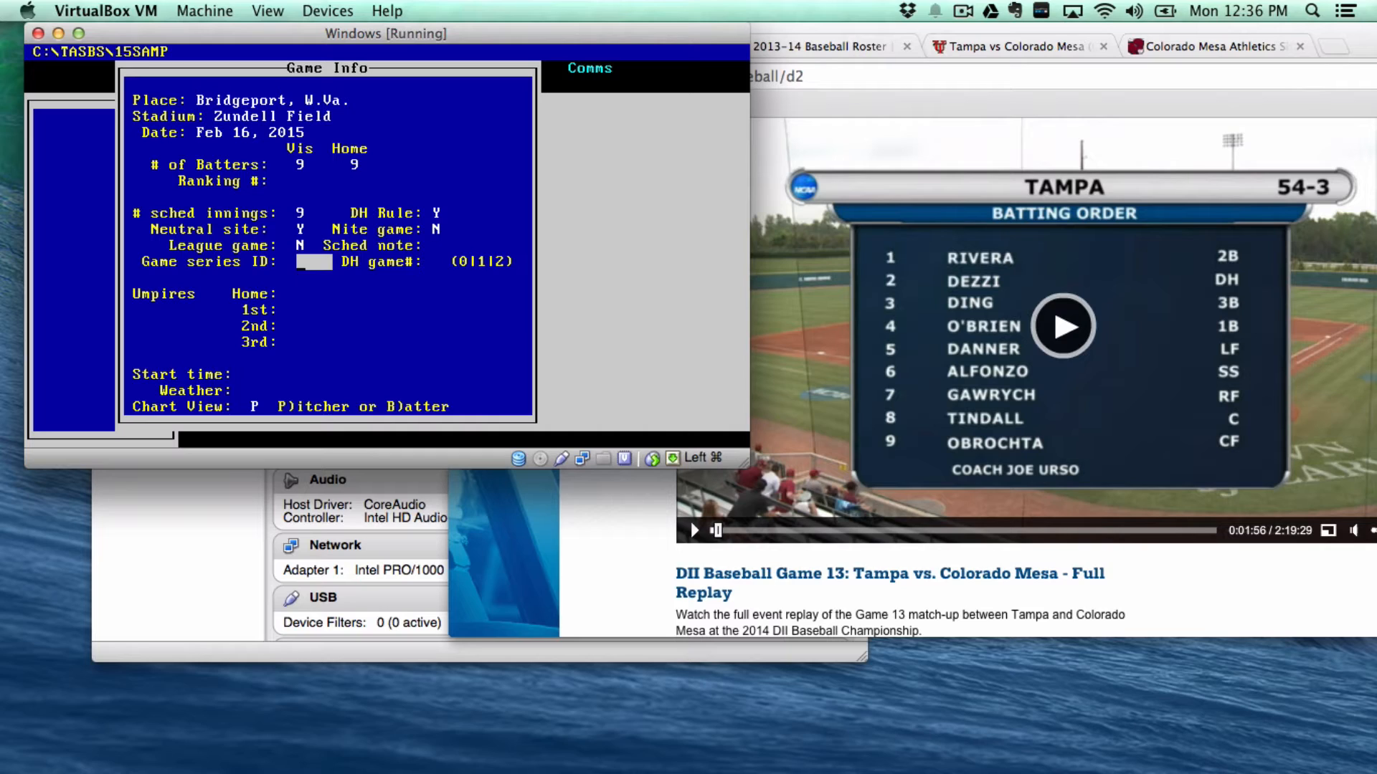
{"action": "key", "text": "Return"}
{"action": "type", "text": "1"}
{"action": "key", "text": "Return"}
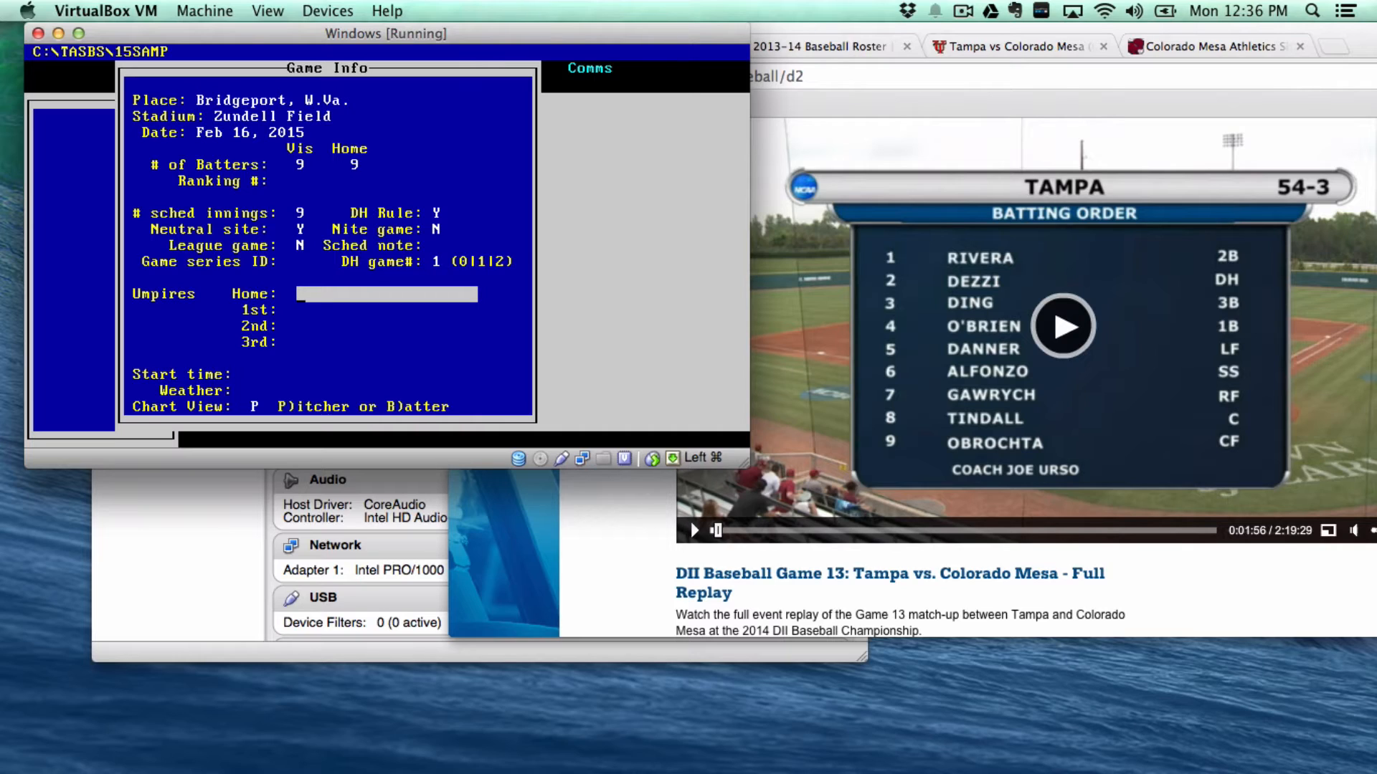
- Enter umpires Smith, Johnson, Williams and Rogers
{"action": "type", "text": "Smith"}
{"action": "key", "text": "Return"}
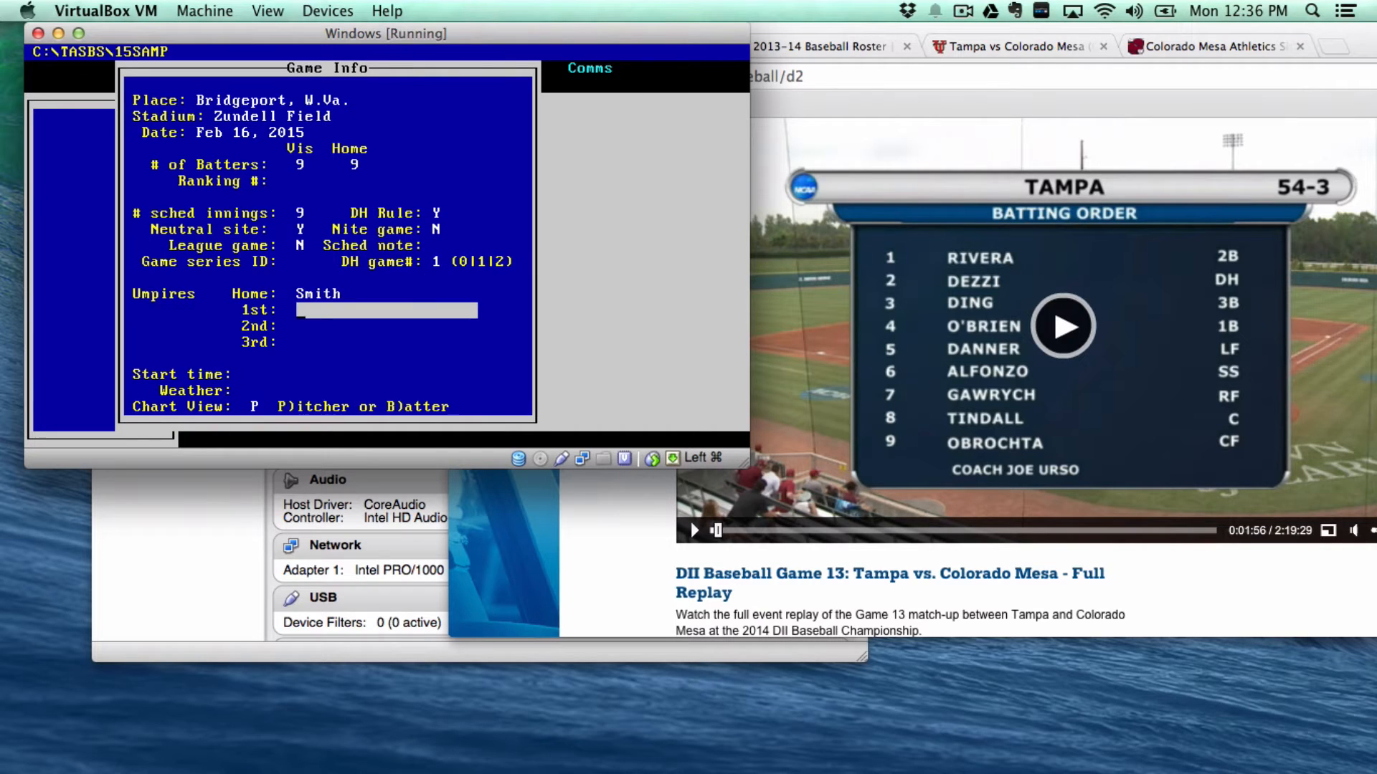
{"action": "type", "text": "JOhn"}
{"action": "key", "text": "BackSpace"}
{"action": "key", "text": "BackSpace"}
{"action": "key", "text": "BackSpace"}
{"action": "type", "text": "ohnson"}
{"action": "key", "text": "Return"}
{"action": "type", "text": "Wi"}
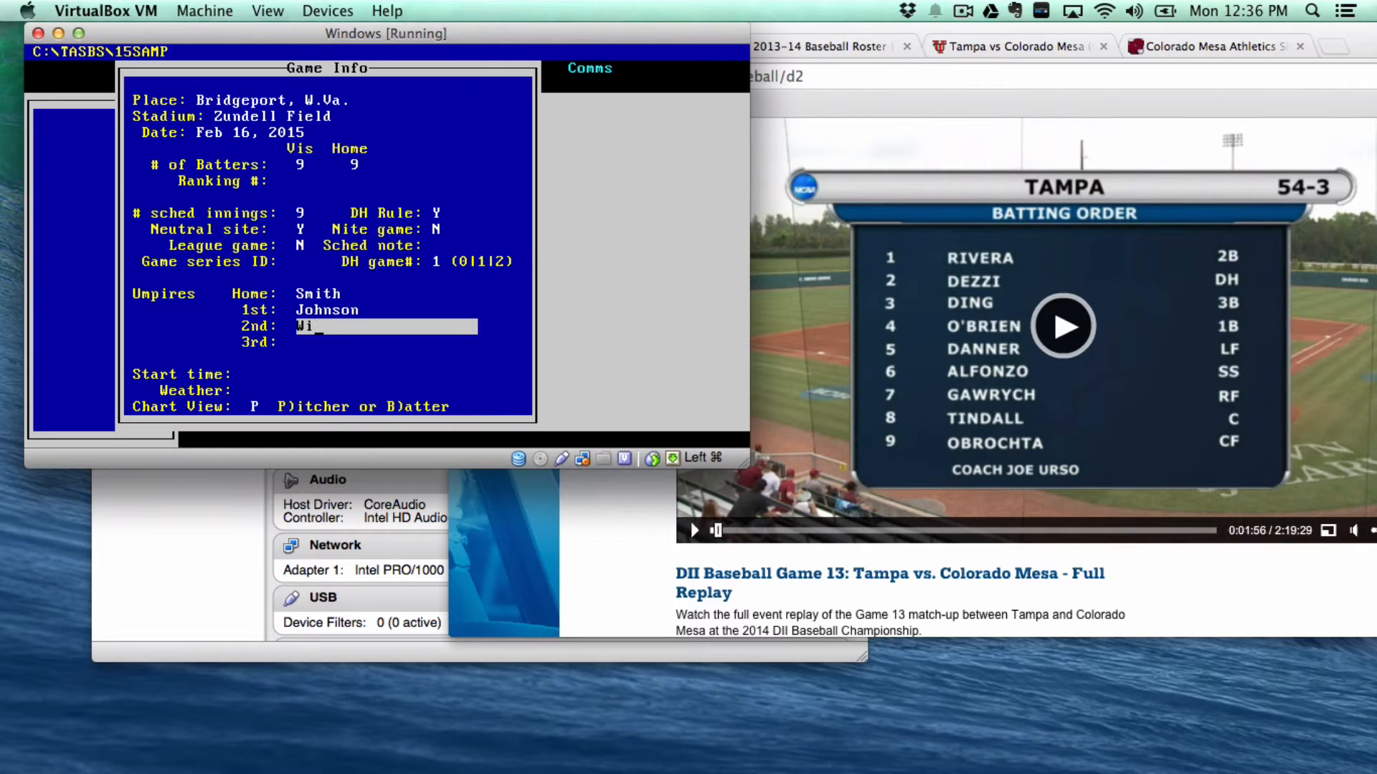
{"action": "type", "text": "lliams"}
{"action": "key", "text": "Return"}
{"action": "type", "text": "Rogers"}
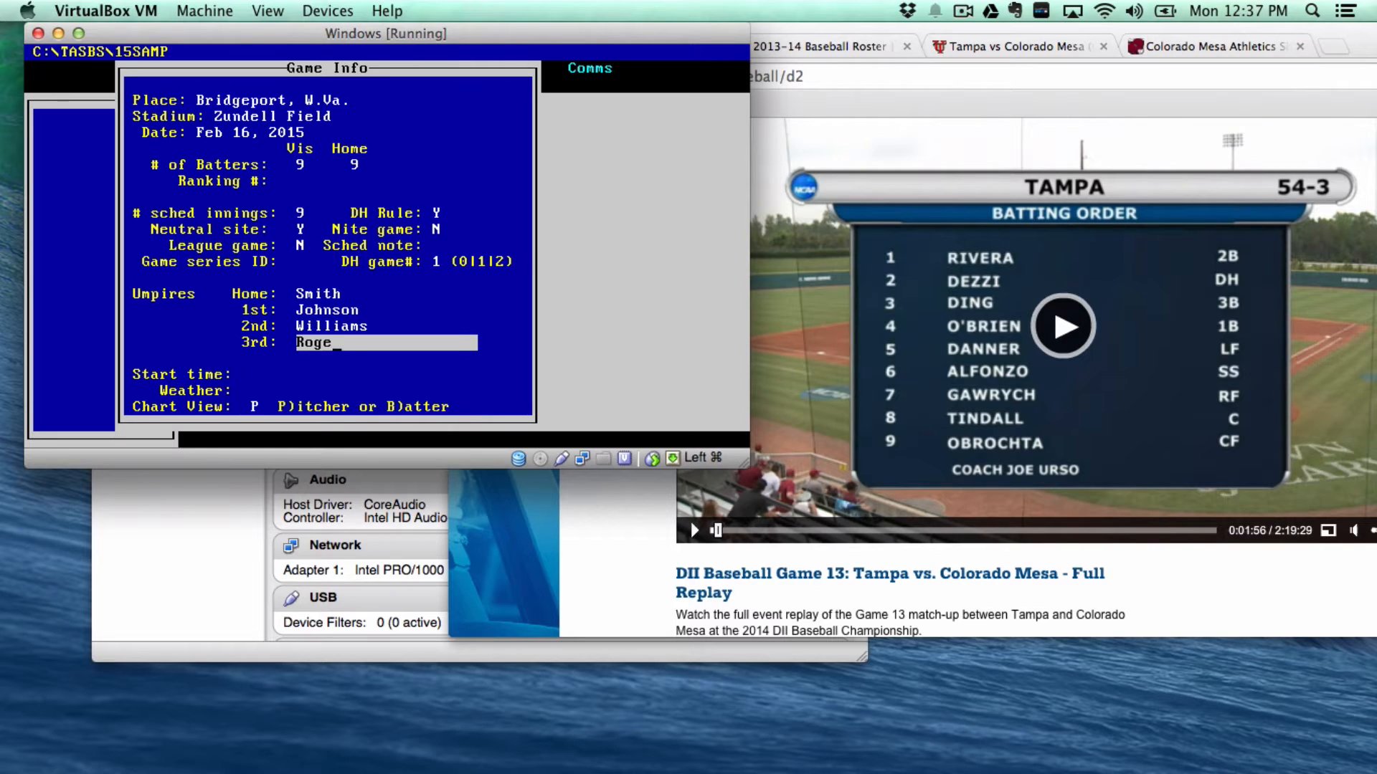
{"action": "key", "text": "Return"}
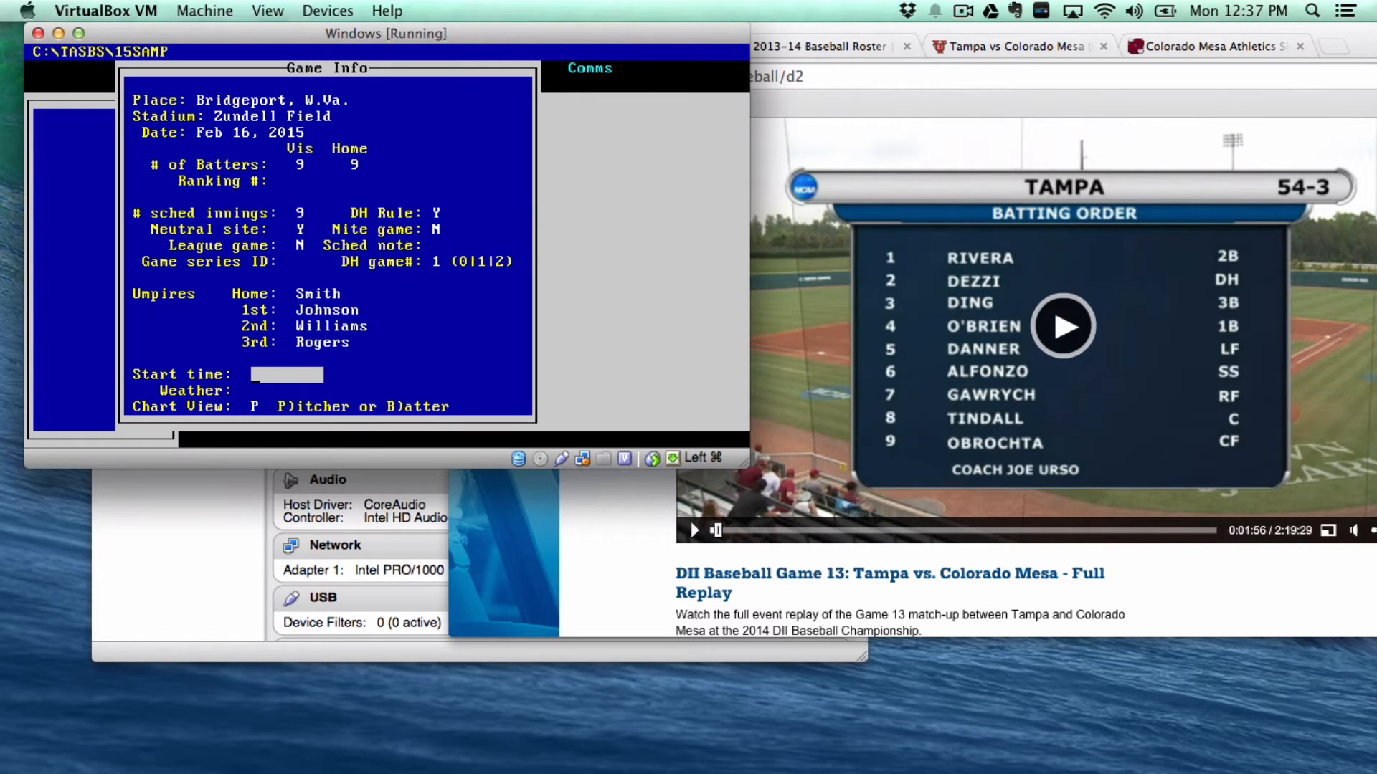
- Set start time 1:02 and weather Snowy, then close the game info form
{"action": "key", "text": "Return"}
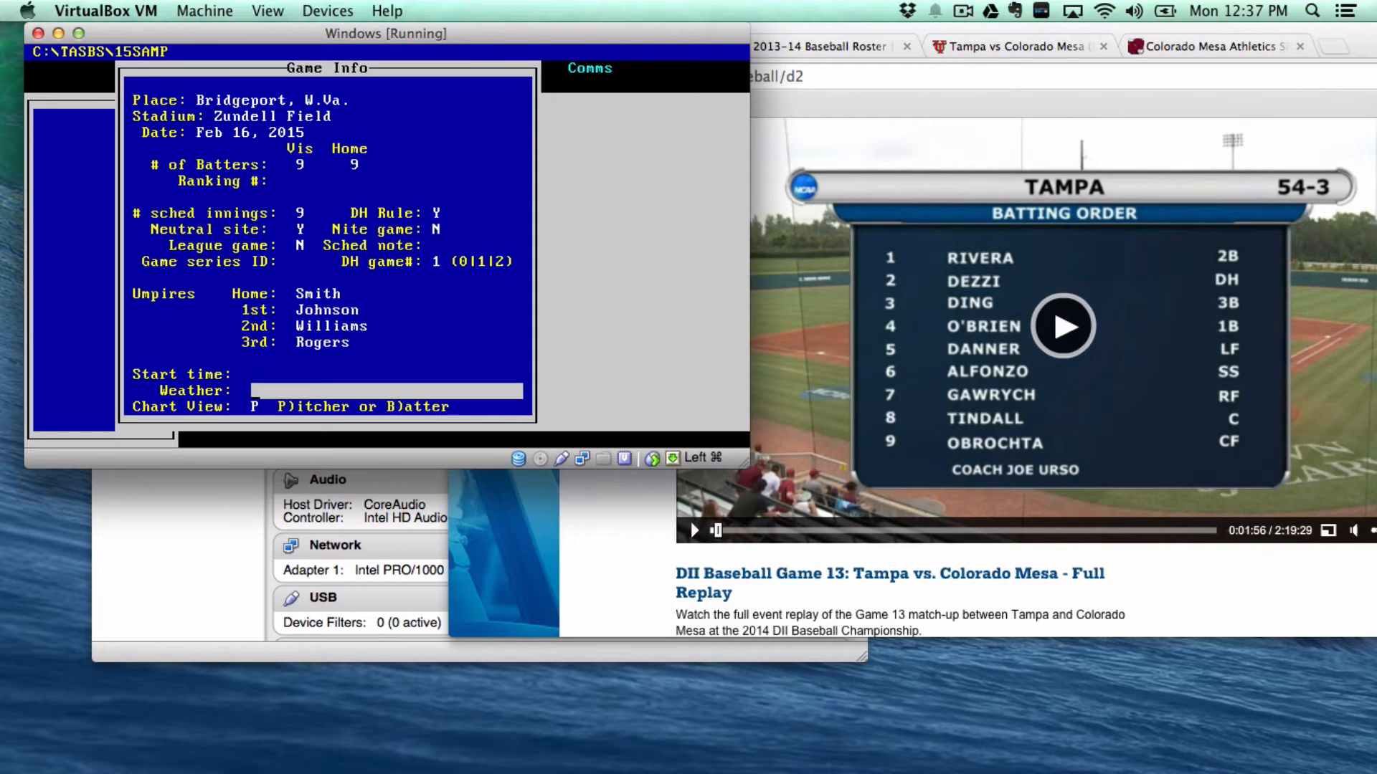
{"action": "key", "text": "Up"}
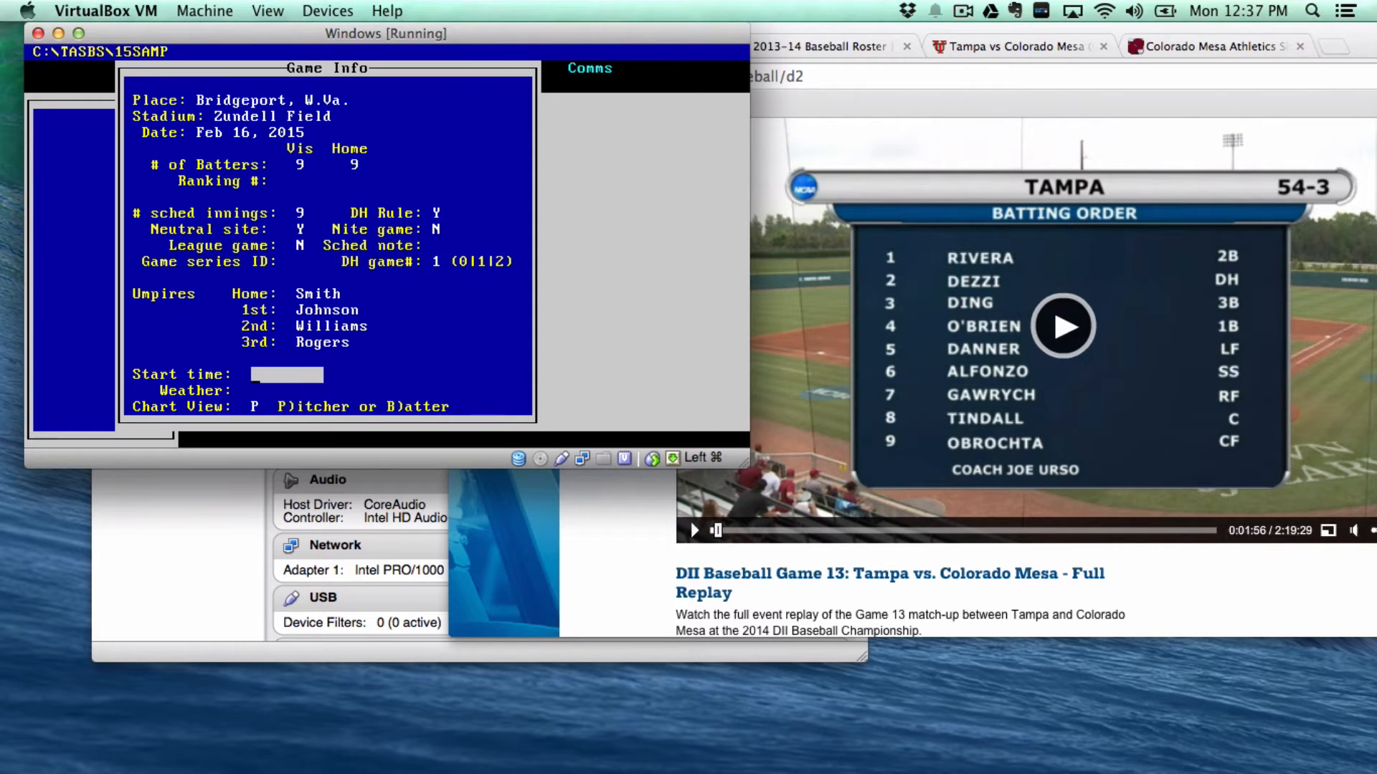
{"action": "type", "text": "1:02"}
{"action": "key", "text": "Return"}
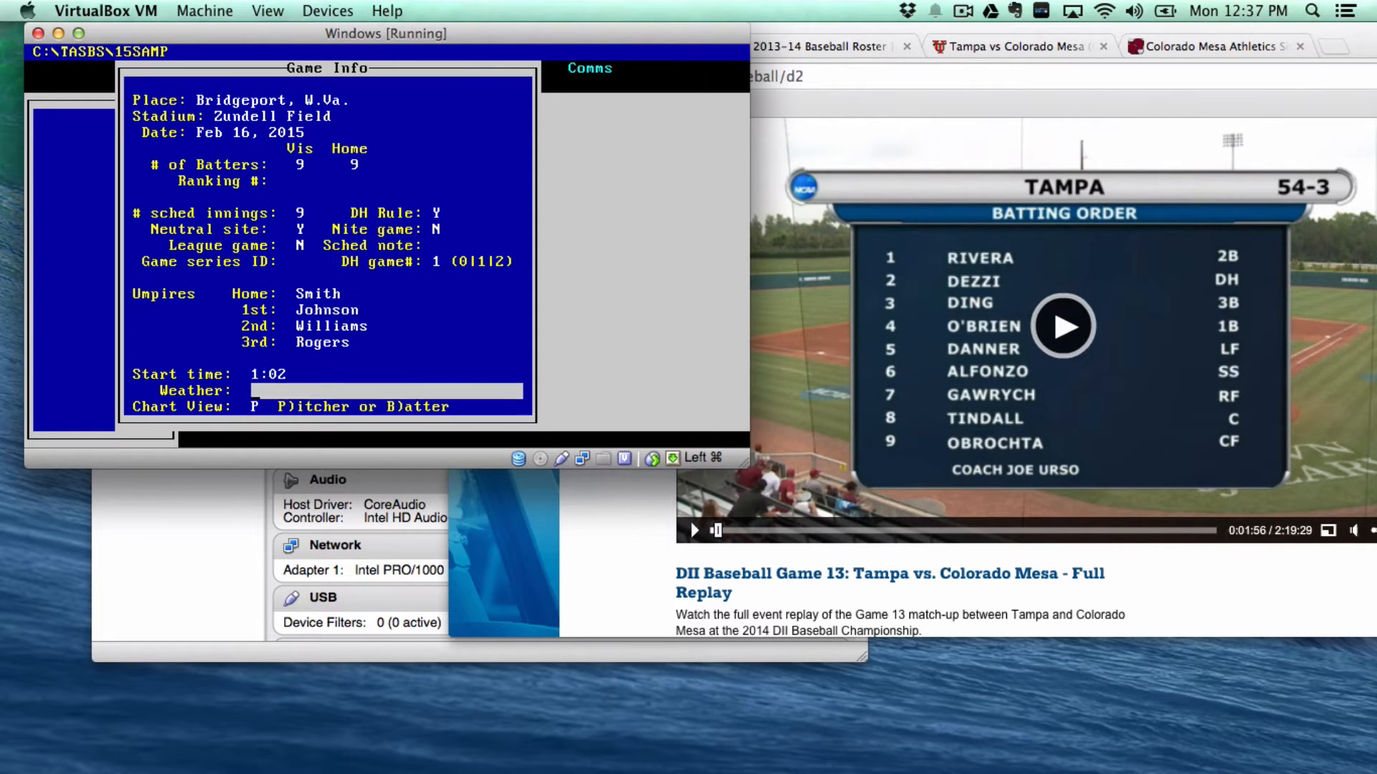
{"action": "type", "text": "Snowy"}
{"action": "key", "text": "Return"}
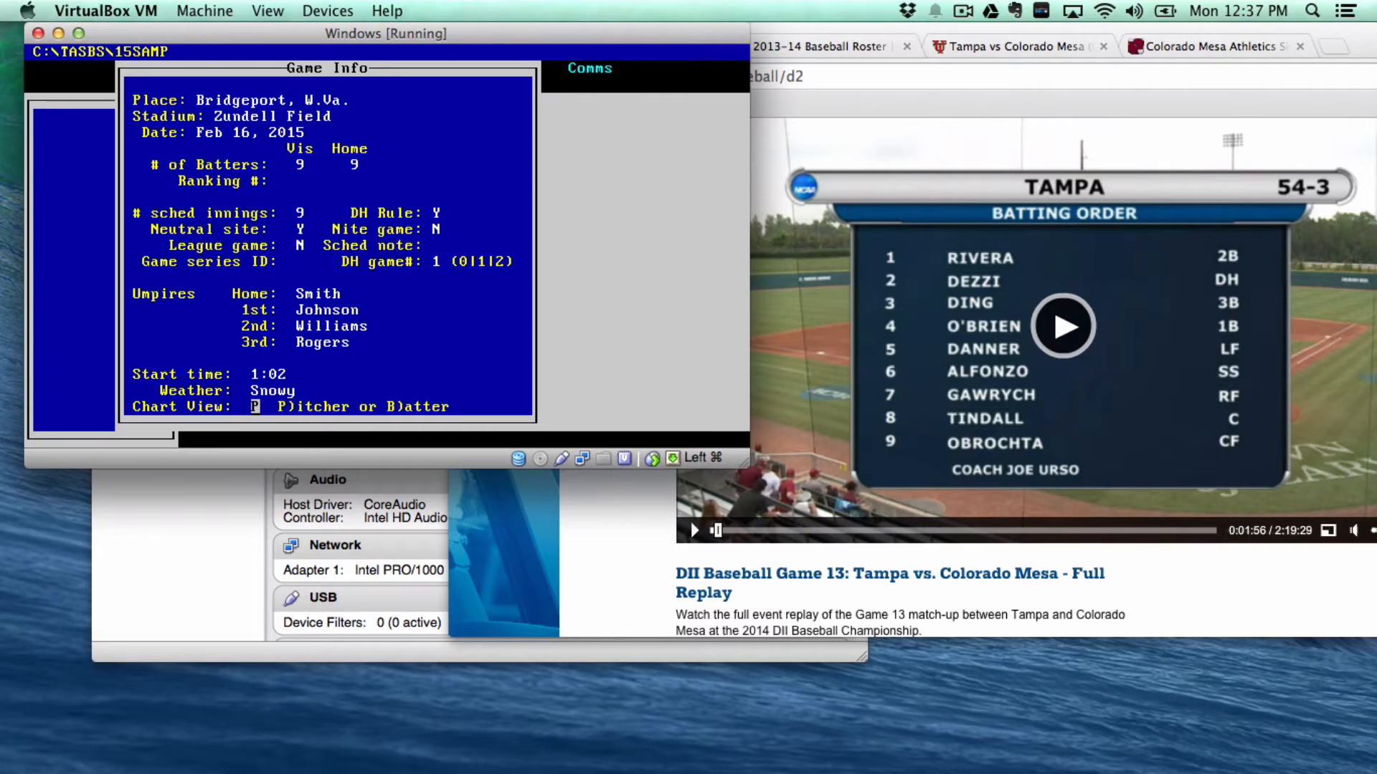
{"action": "key", "text": "Return"}
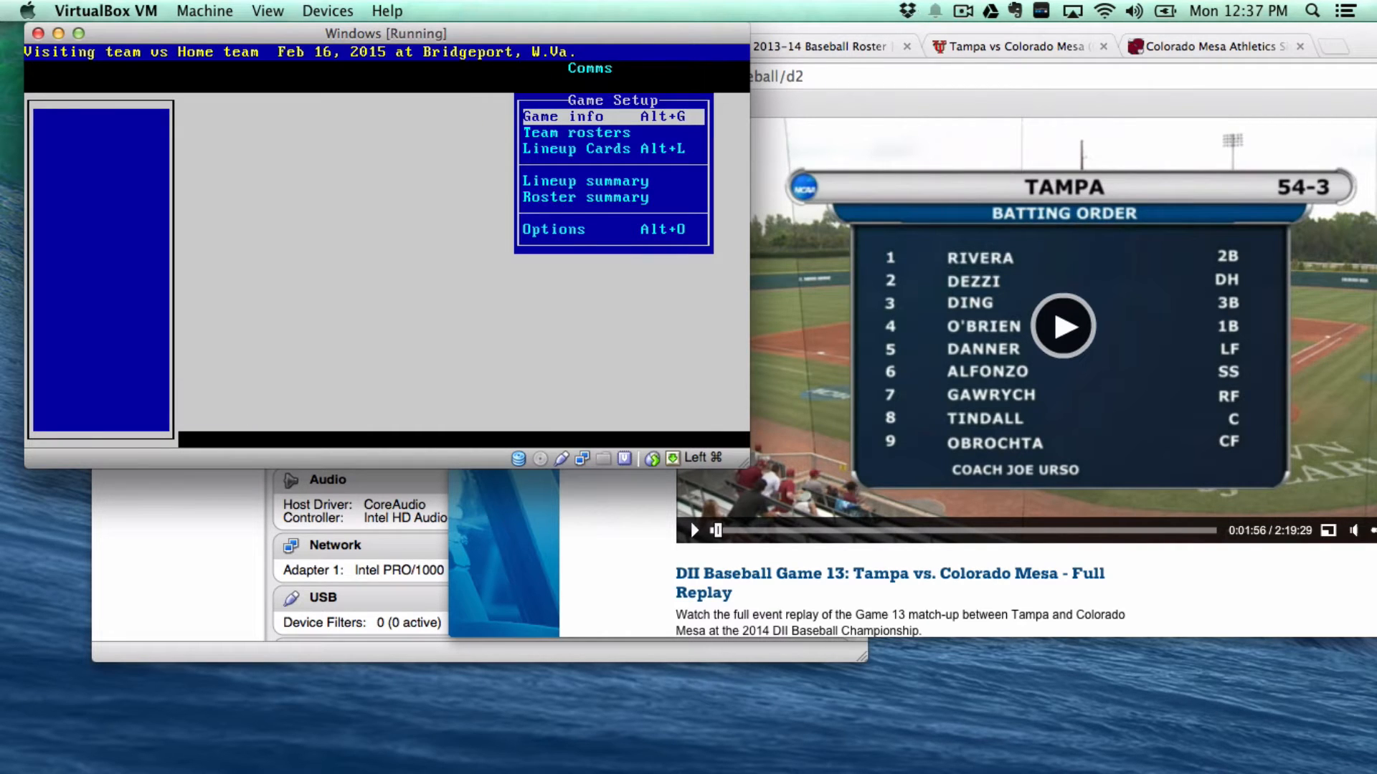
- Assign the TAMPA roster as the visiting team
{"action": "key", "text": "Down"}
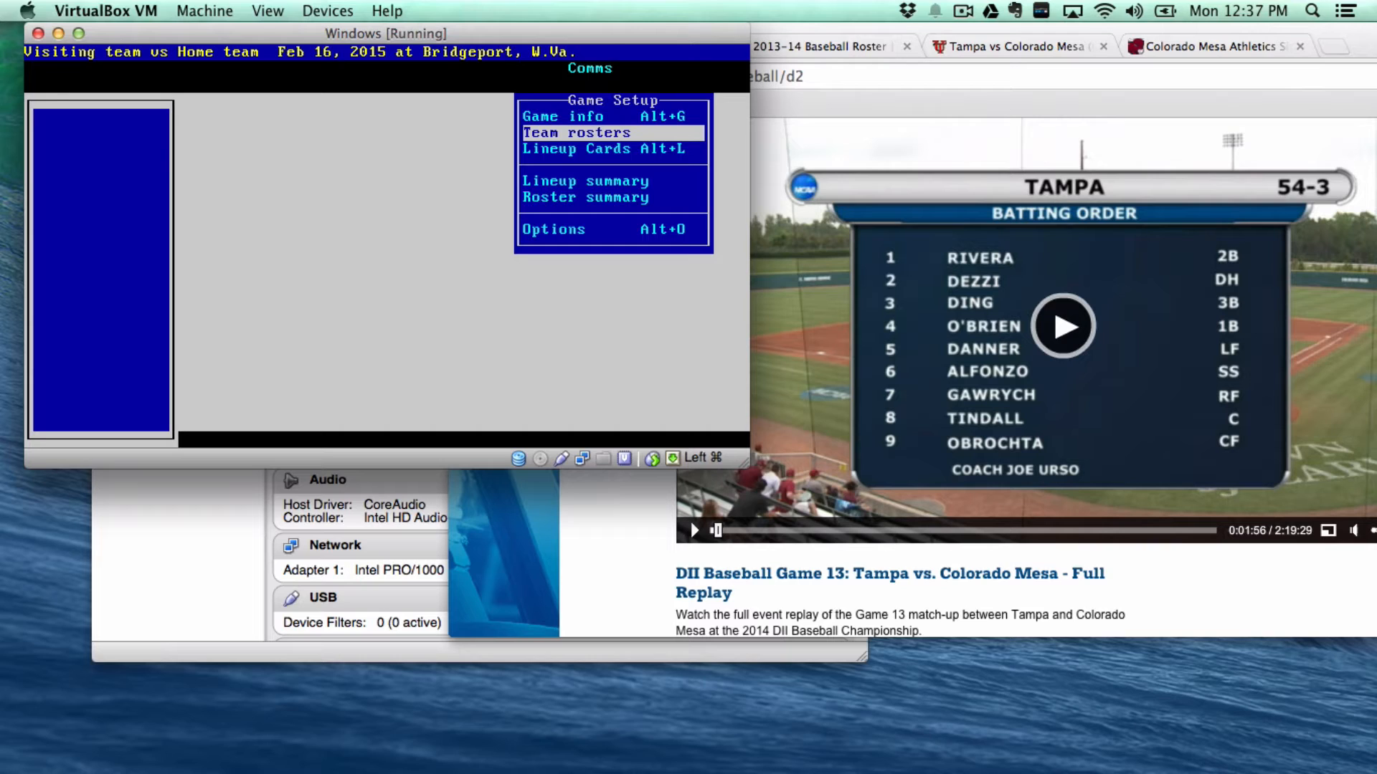
{"action": "key", "text": "Return"}
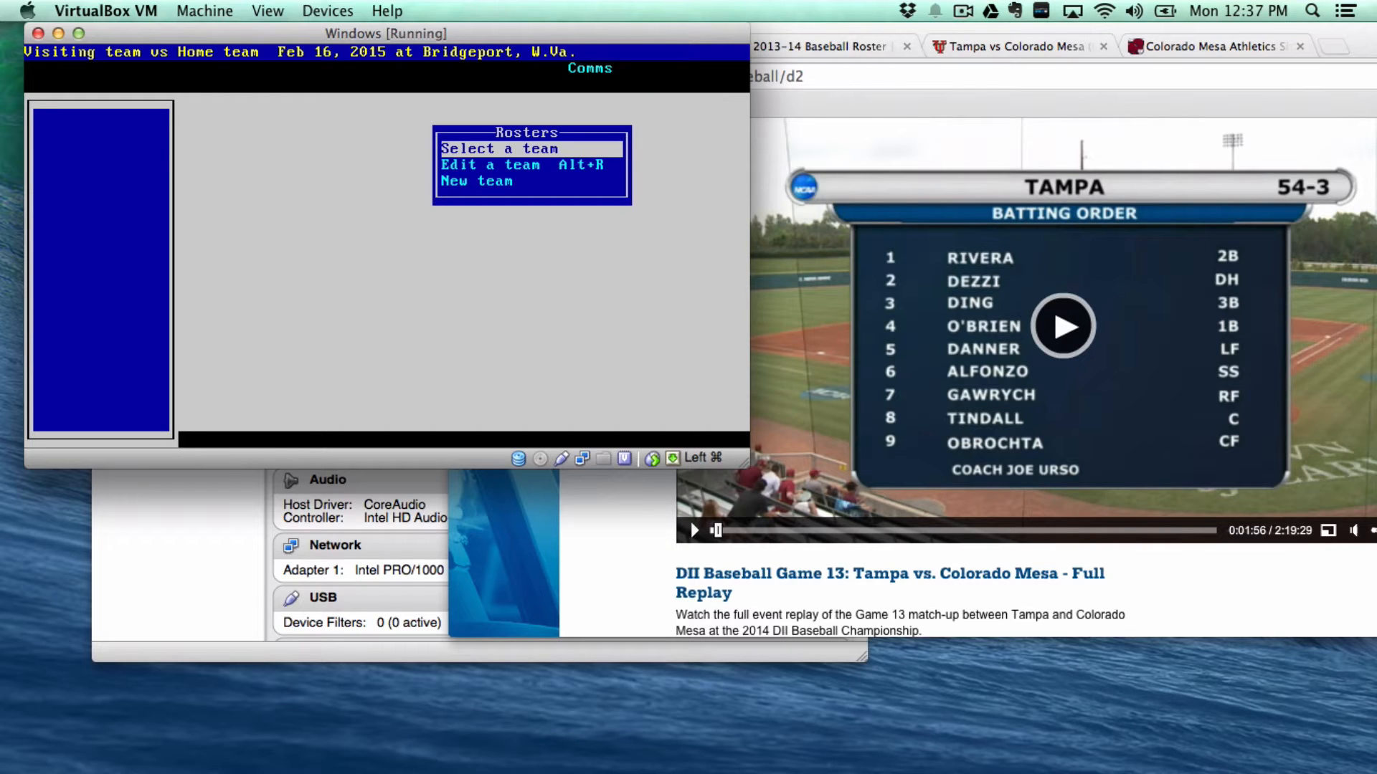
{"action": "key", "text": "Return"}
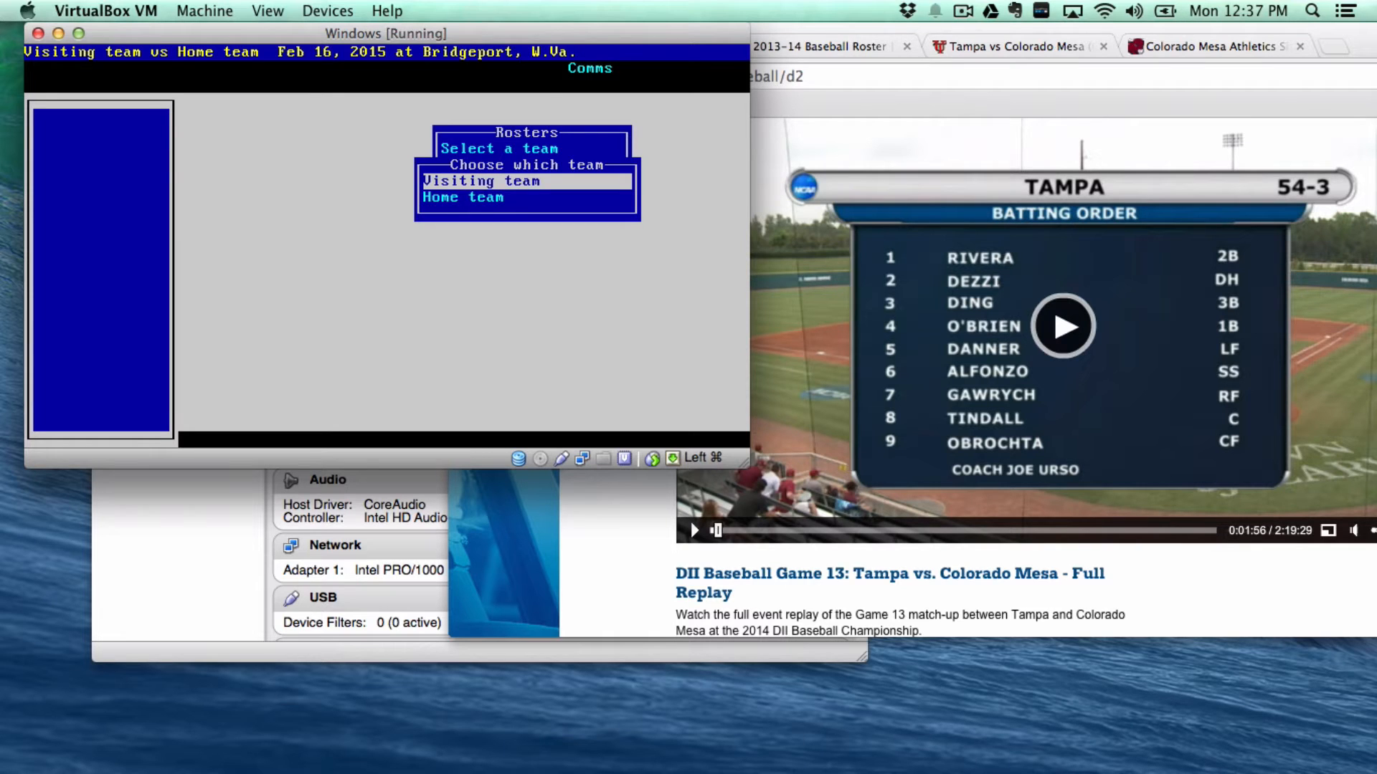
{"action": "key", "text": "Return"}
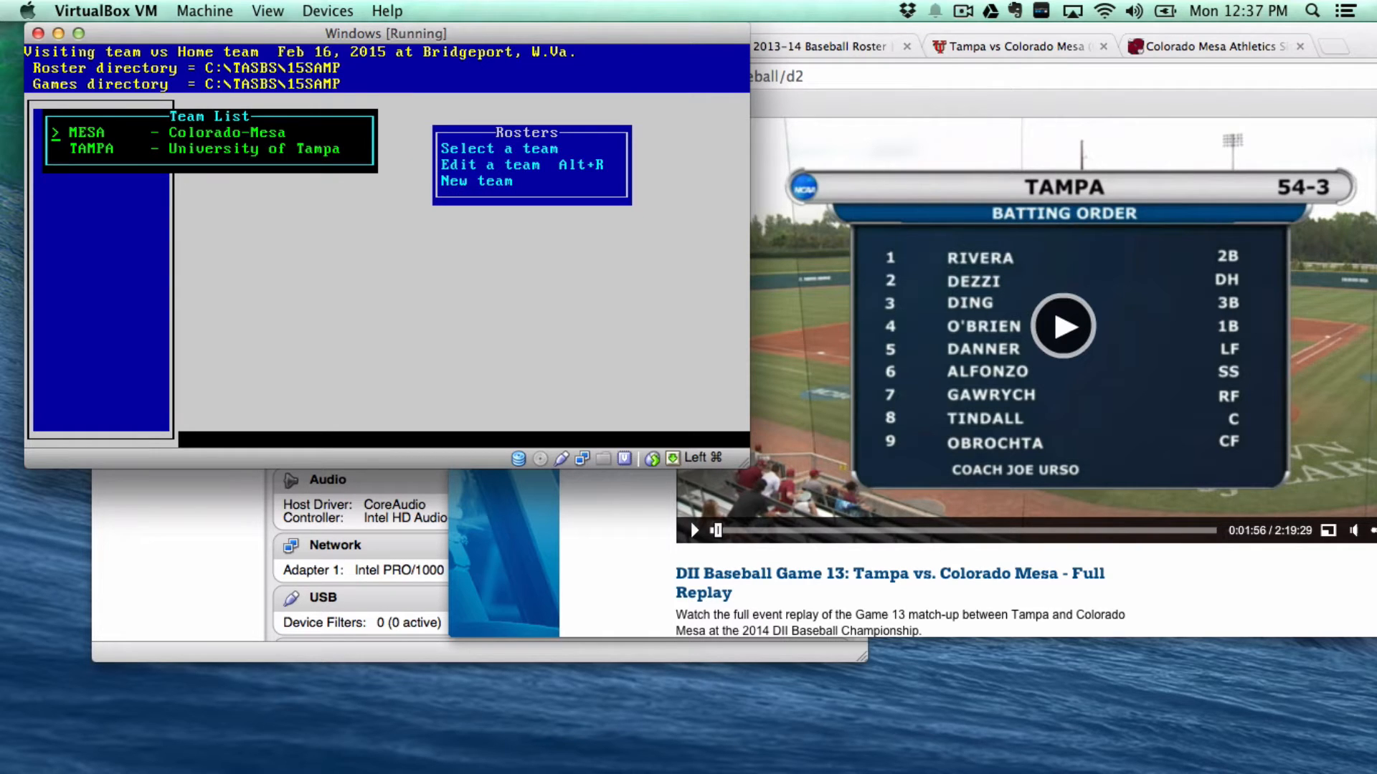
{"action": "key", "text": "Down"}
{"action": "key", "text": "Return"}
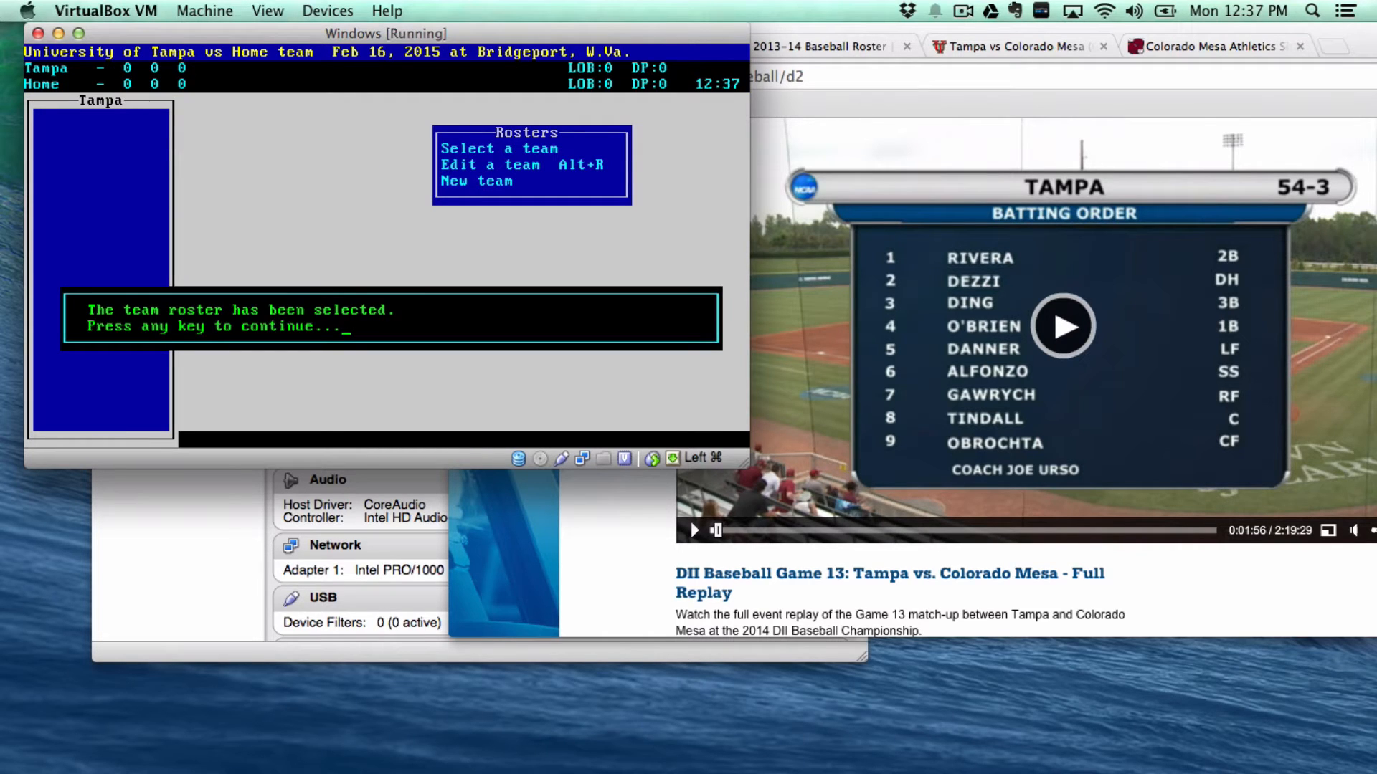
{"action": "key", "text": "Return"}
- Assign the MESA roster as the home team and return to Game Setup
{"action": "key", "text": "Return"}
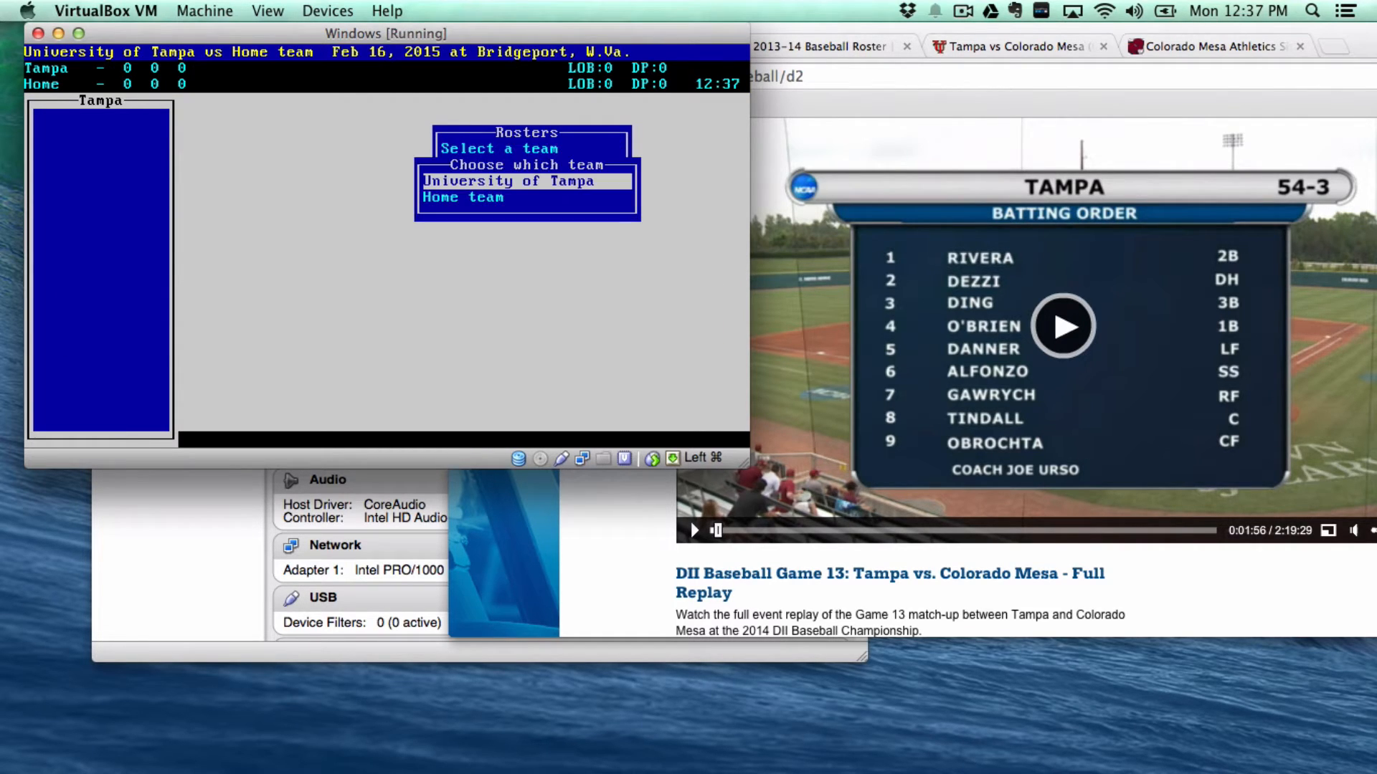
{"action": "key", "text": "Down"}
{"action": "key", "text": "Return"}
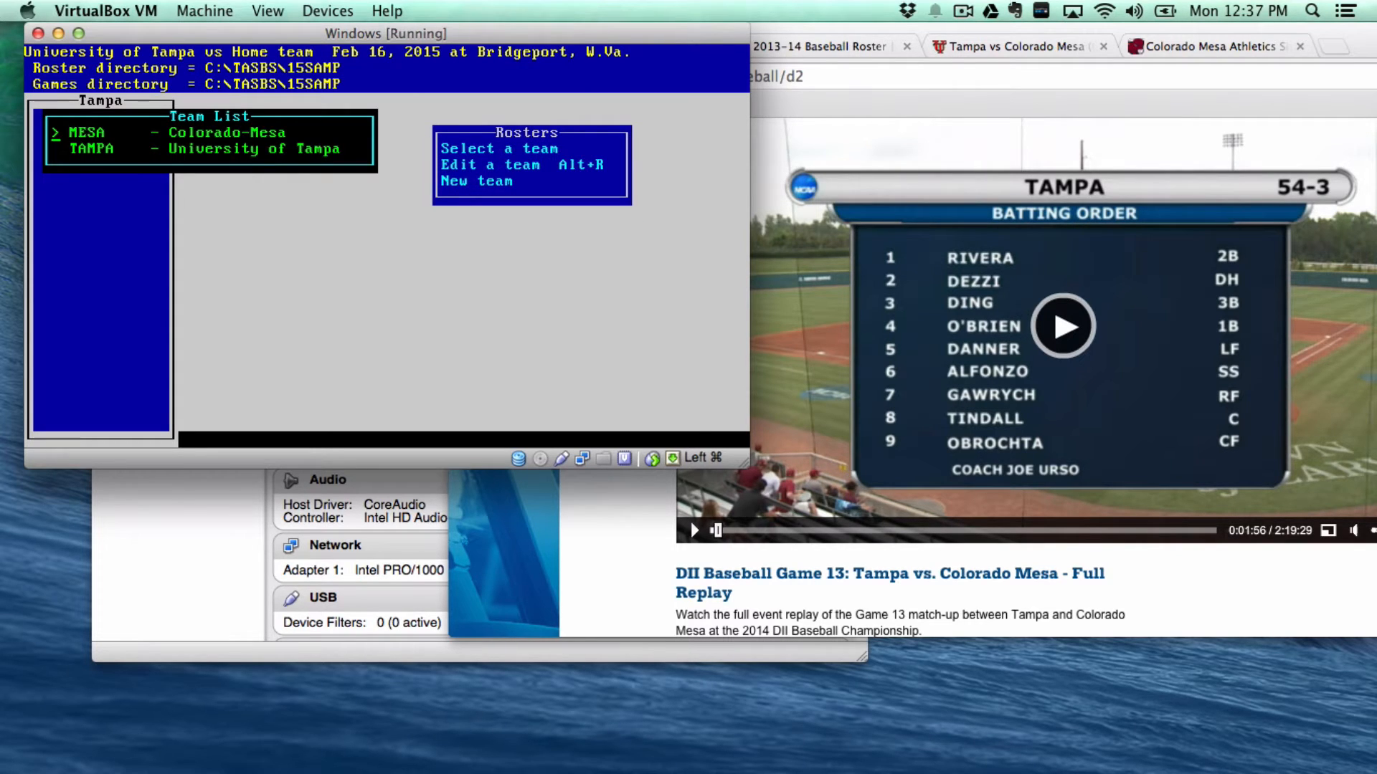
{"action": "key", "text": "Return"}
{"action": "key", "text": "Return"}
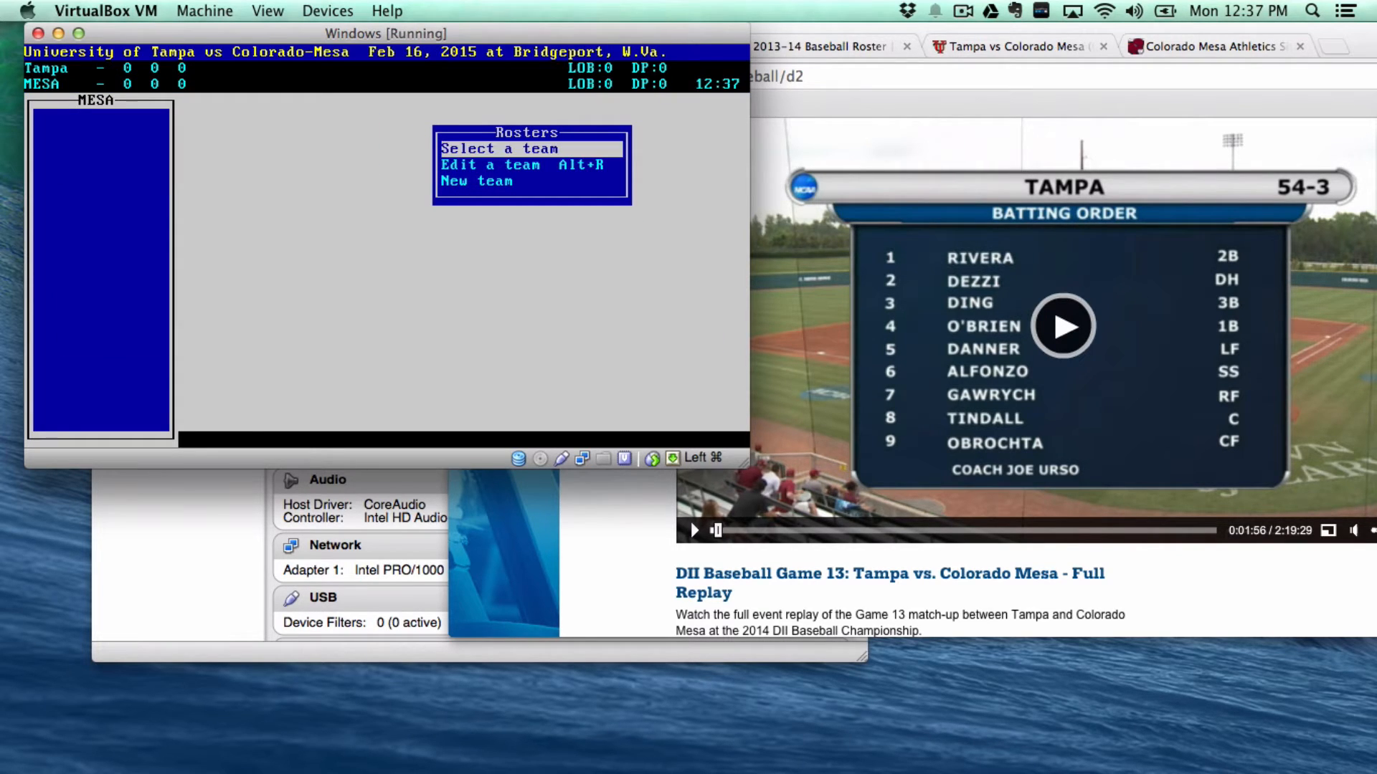
{"action": "key", "text": "Escape"}
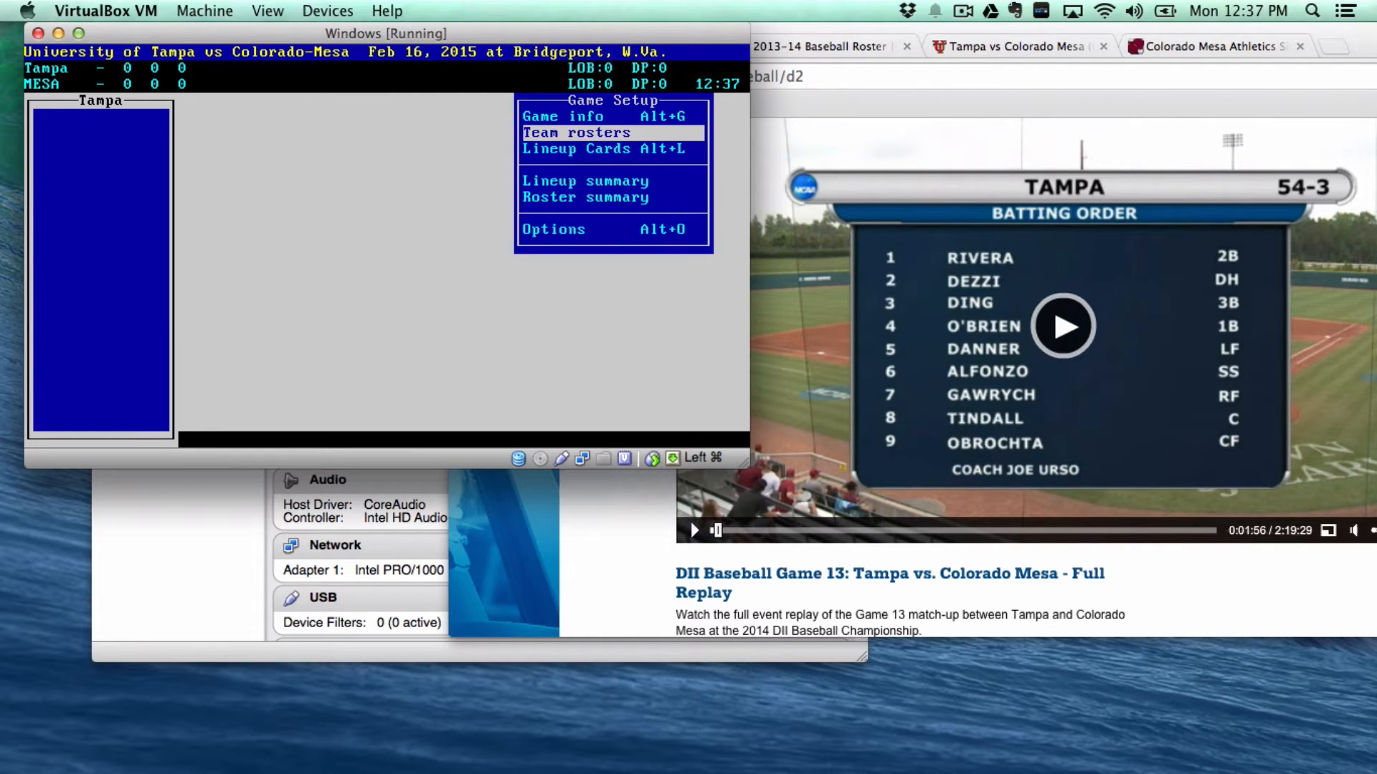
- Go to lineup cards and choose University of Tampa's lineup to edit
{"action": "key", "text": "Down"}
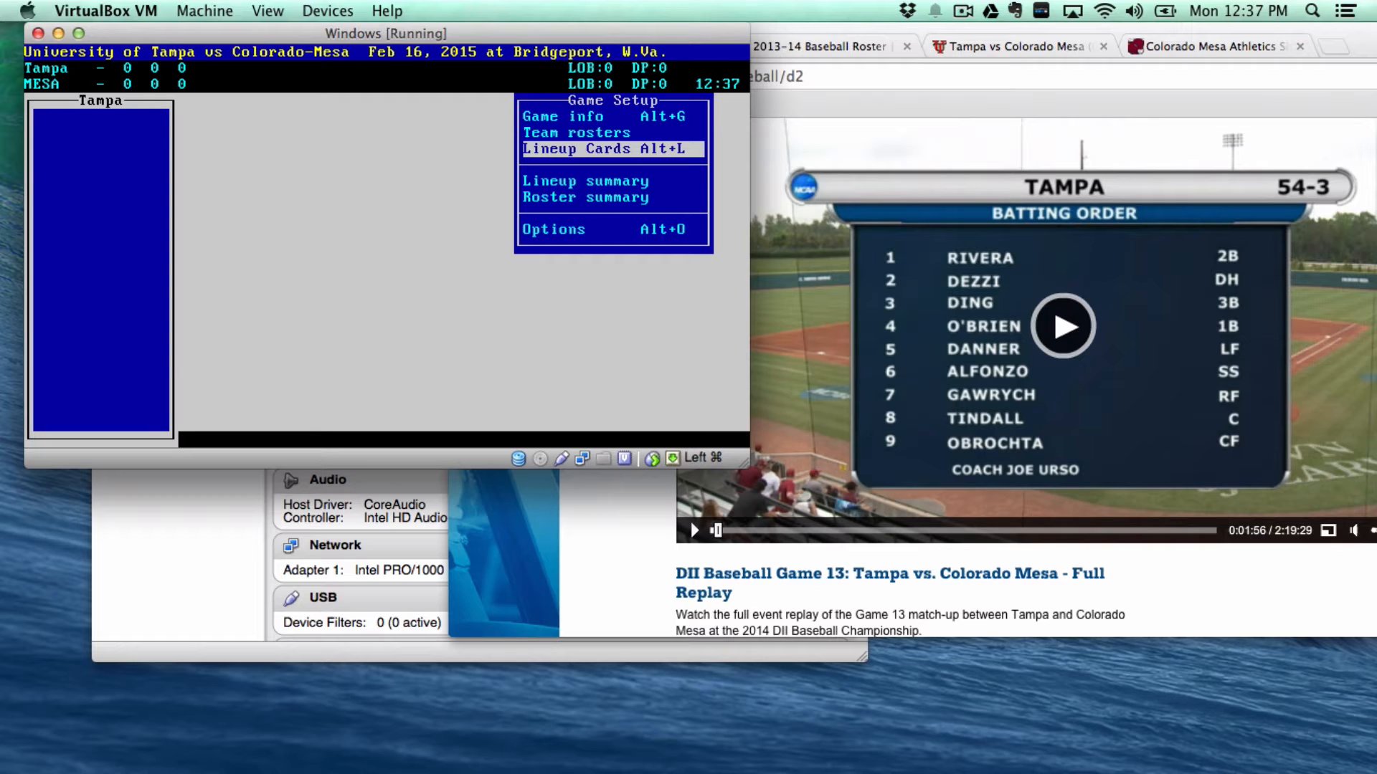
{"action": "key", "text": "Return"}
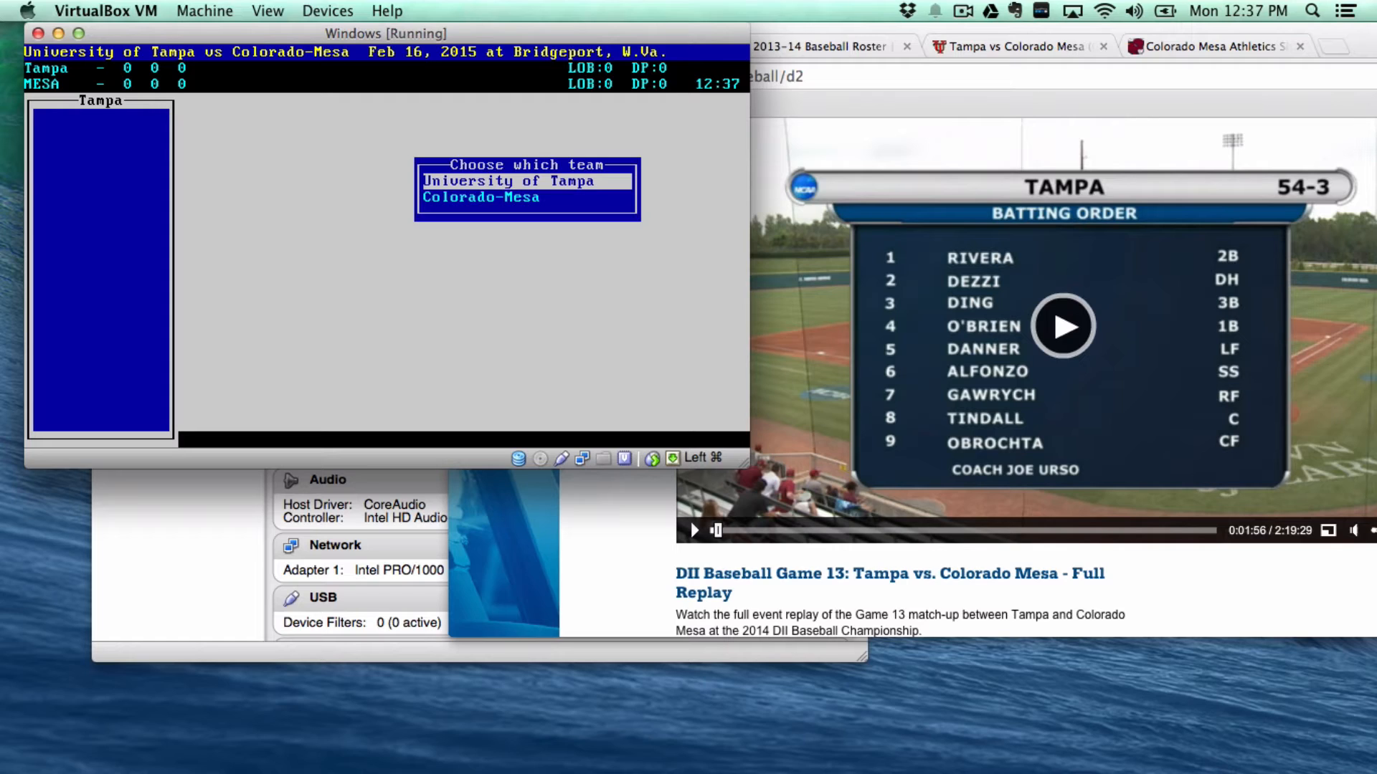
{"action": "key", "text": "Return"}
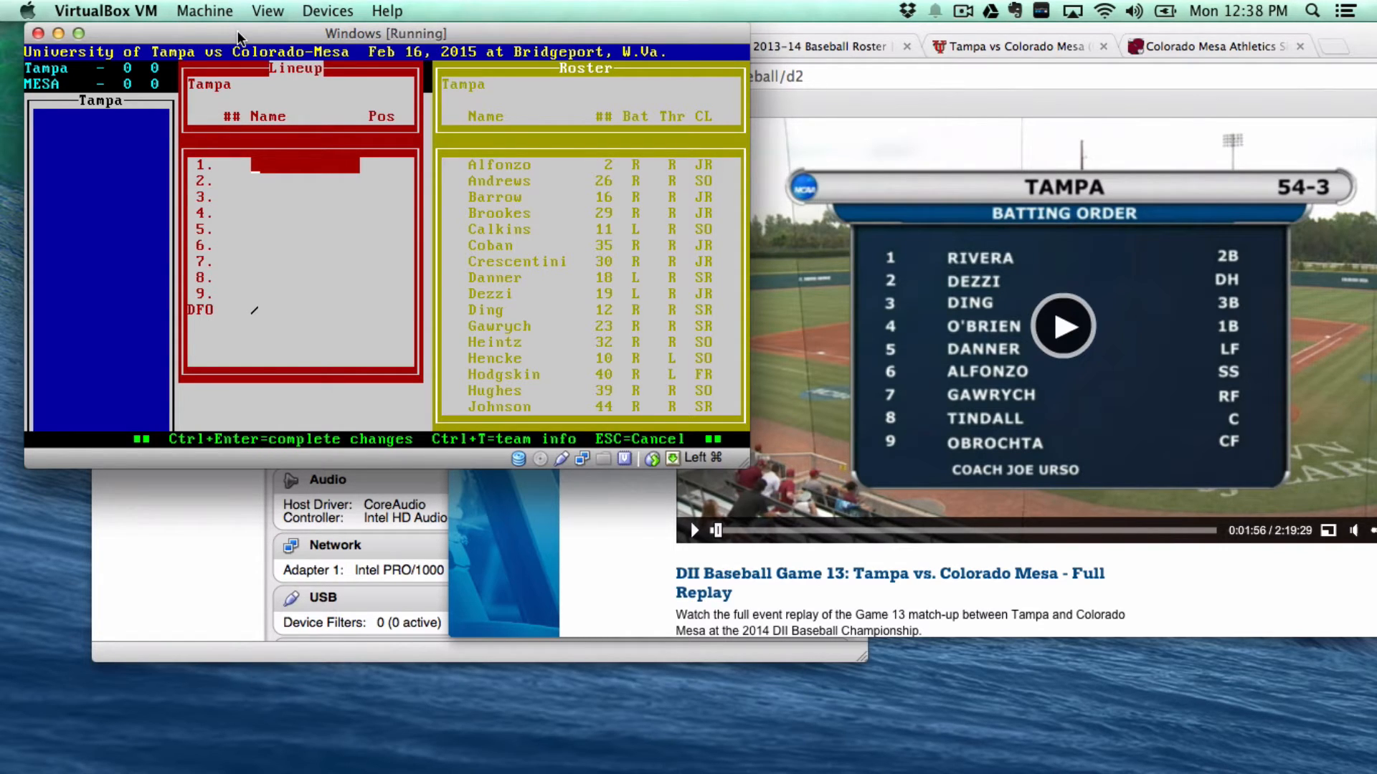
- Bat Rivera 2b, Dezzi dh, Ding 3b, O'Brien (20) 1b and Danner (18) lf first through fifth
{"action": "type", "text": "4"}
{"action": "key", "text": "Return"}
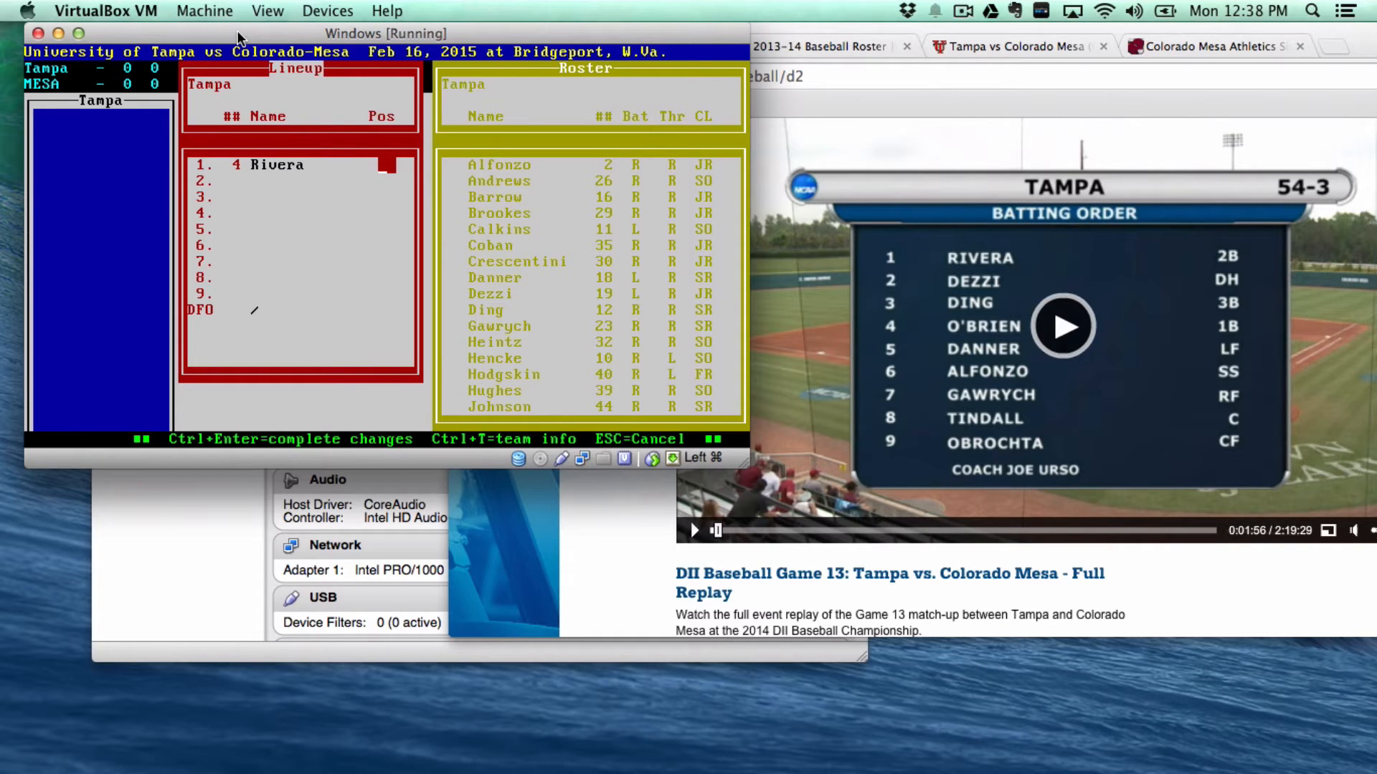
{"action": "type", "text": "2b"}
{"action": "key", "text": "Return"}
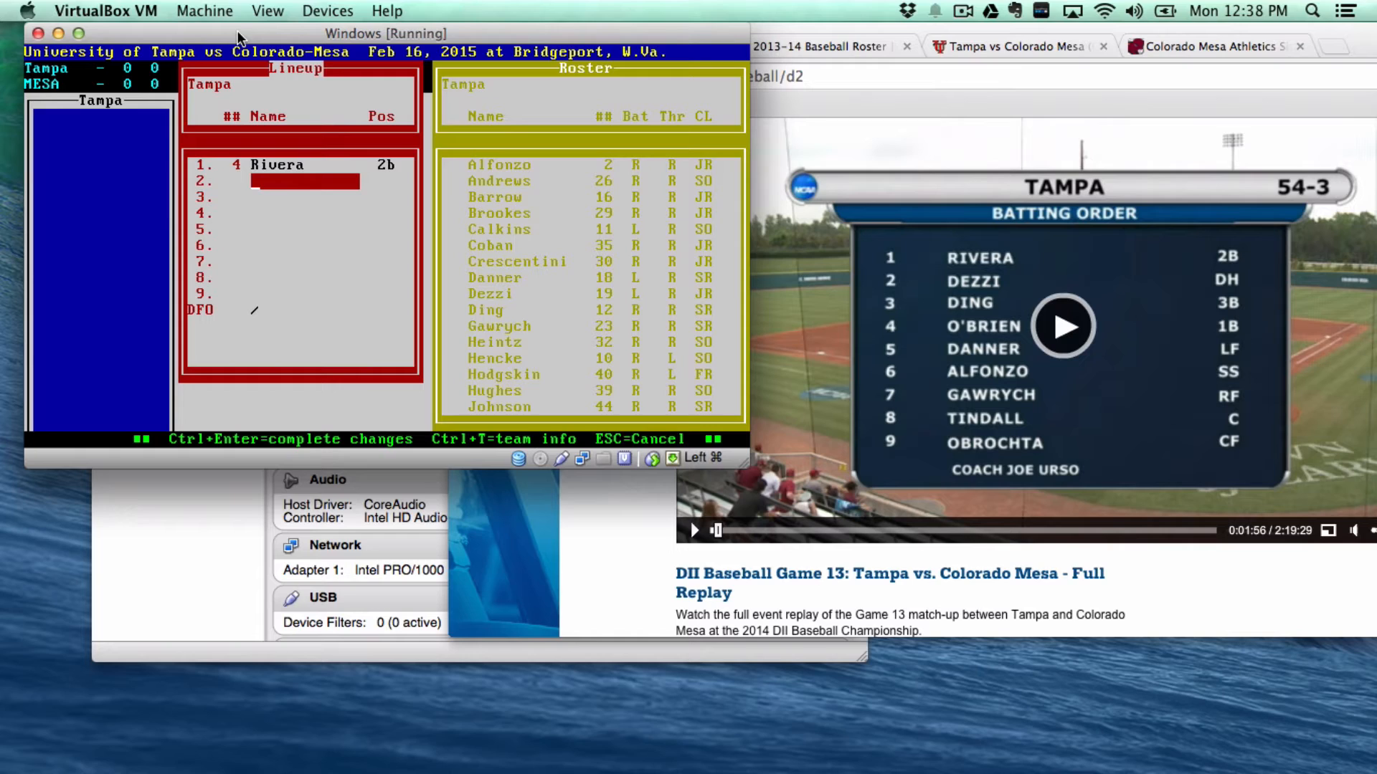
{"action": "type", "text": "Dezzi"}
{"action": "key", "text": "Return"}
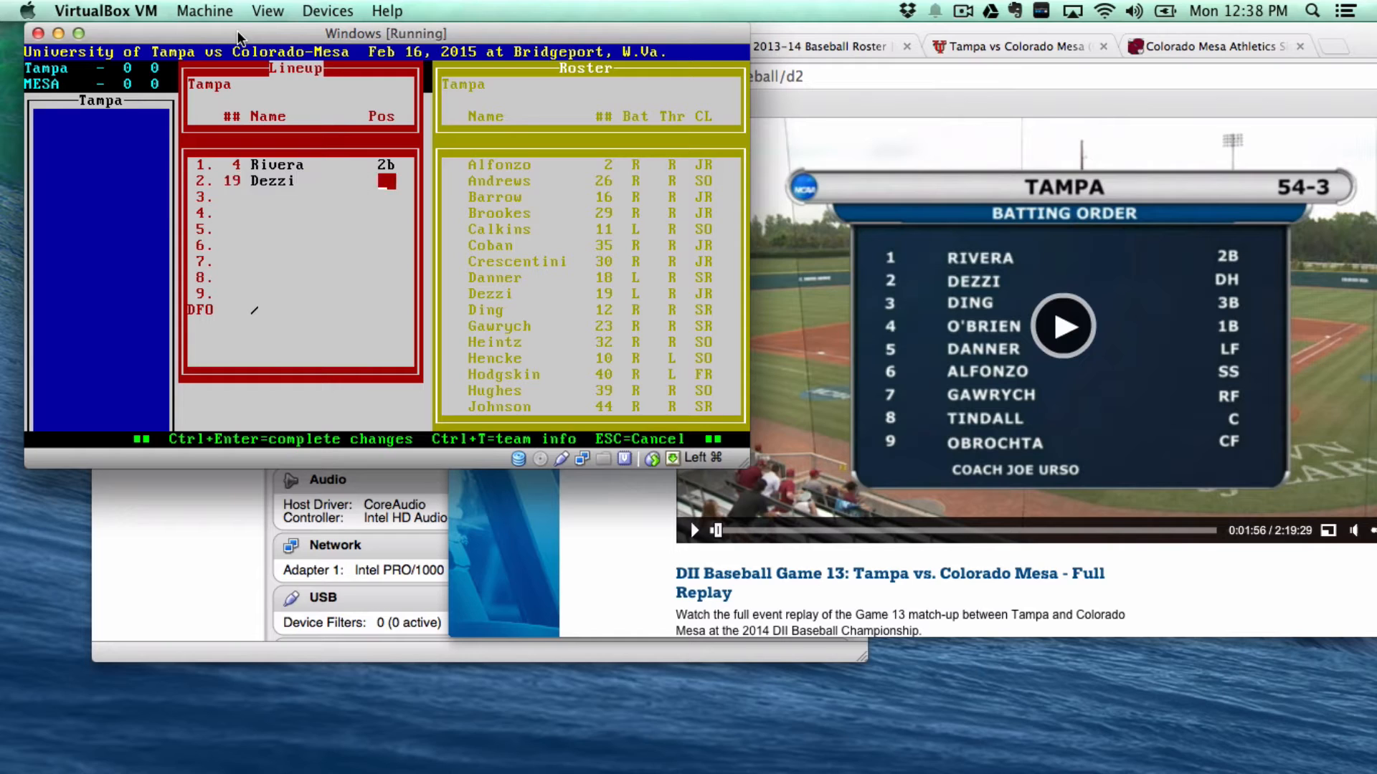
{"action": "type", "text": "dh"}
{"action": "key", "text": "Return"}
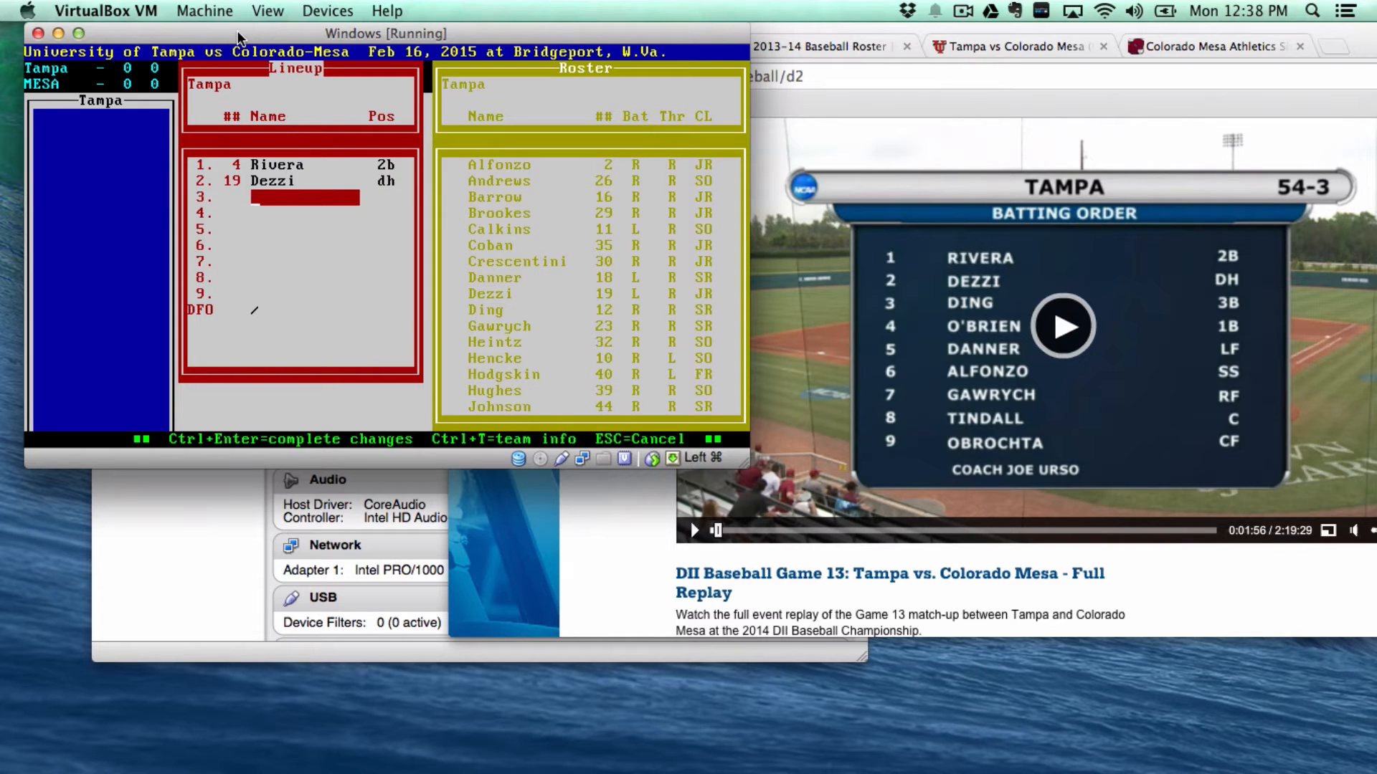
{"action": "type", "text": "Ding"}
{"action": "key", "text": "Return"}
{"action": "type", "text": "3b"}
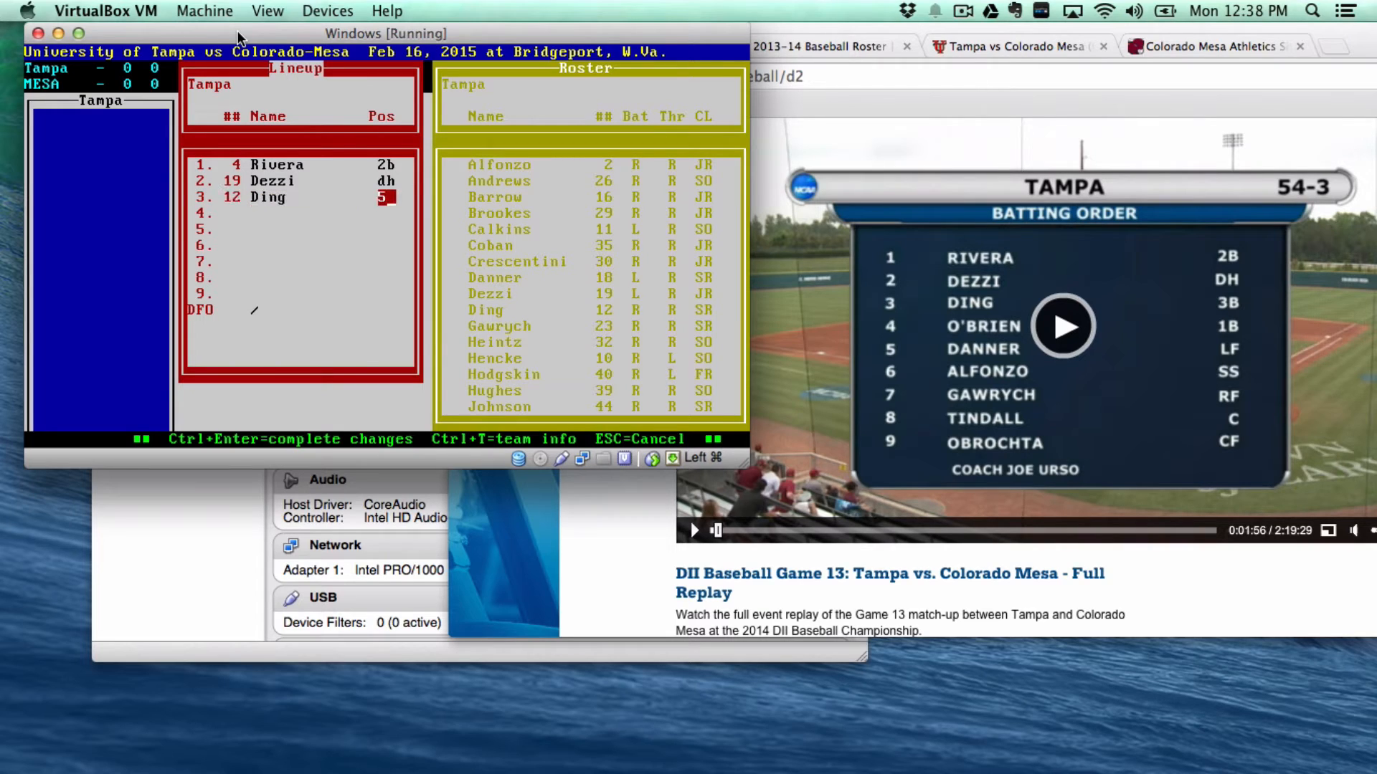
{"action": "key", "text": "Return"}
{"action": "type", "text": "0"}
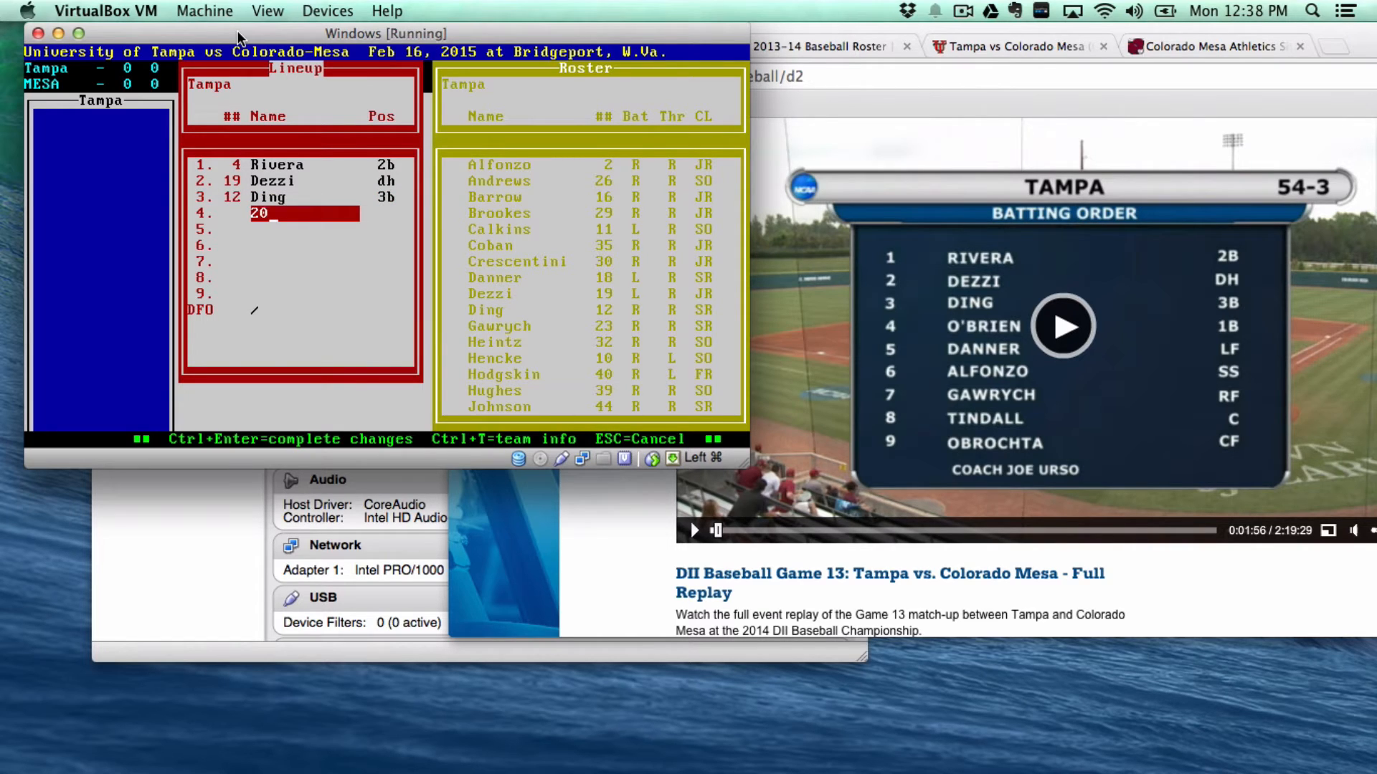
{"action": "key", "text": "Return"}
{"action": "type", "text": "1b"}
{"action": "key", "text": "Return"}
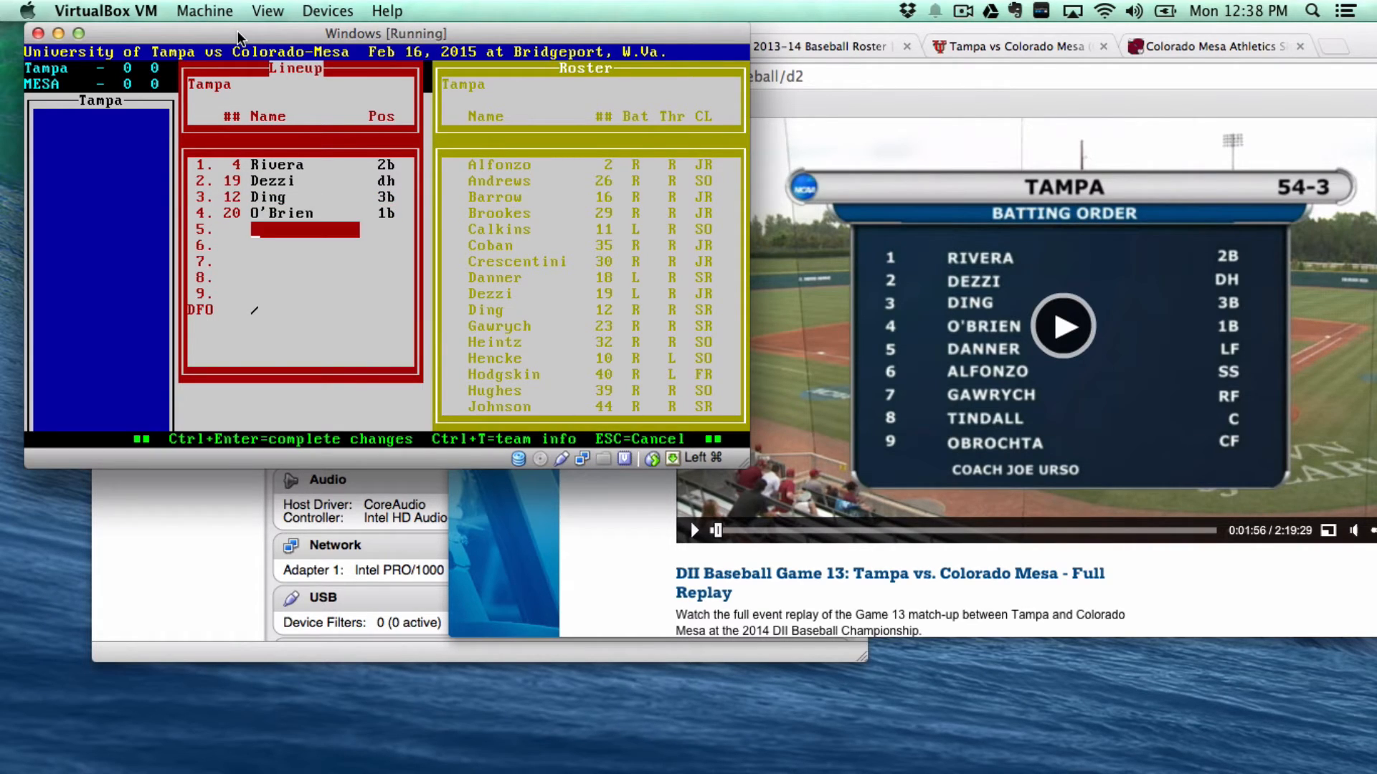
{"action": "type", "text": "18"}
{"action": "key", "text": "Return"}
{"action": "type", "text": "lf"}
{"action": "key", "text": "Return"}
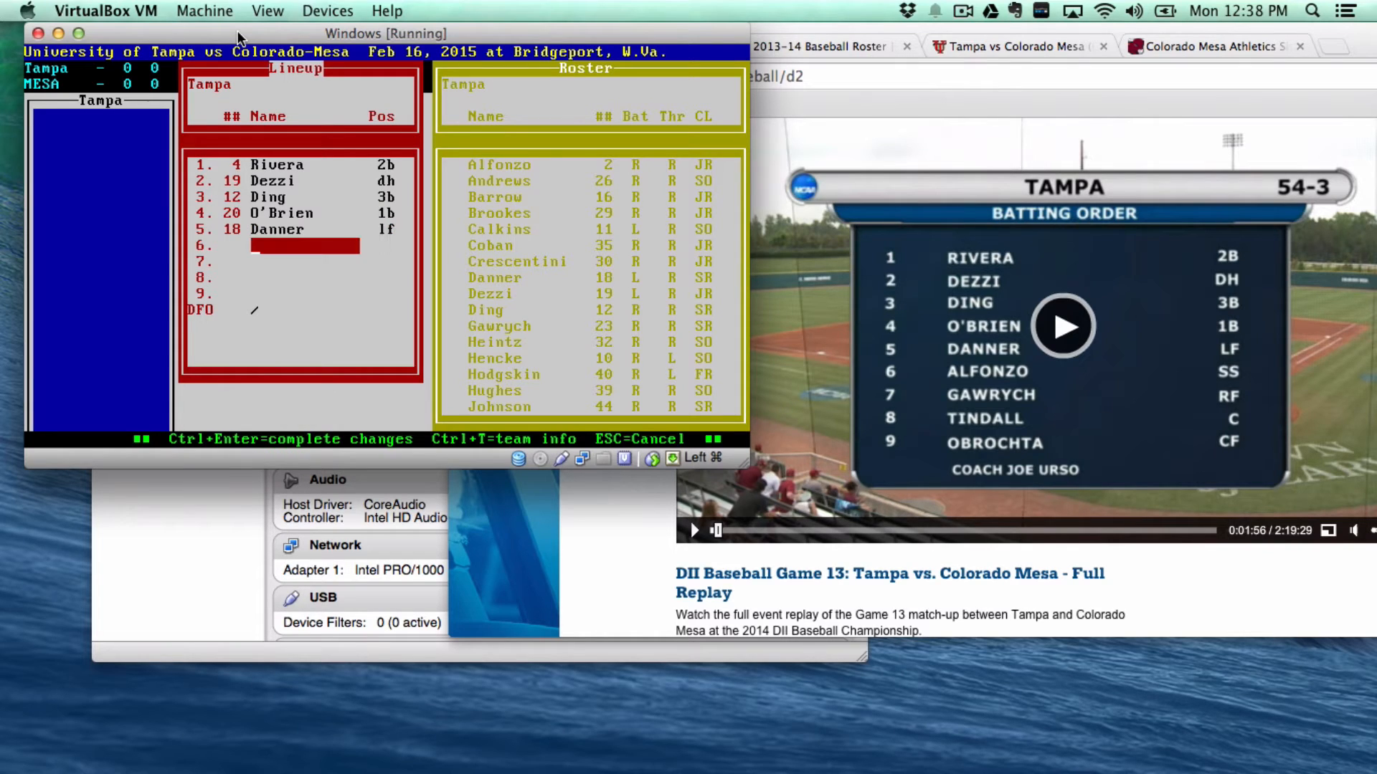
- Add Alfonzo ss, Gawrych rf, Tindall c, Obrochta cf, and Heintz (32) pitching at DFO, then save
{"action": "type", "text": "2"}
{"action": "key", "text": "Return"}
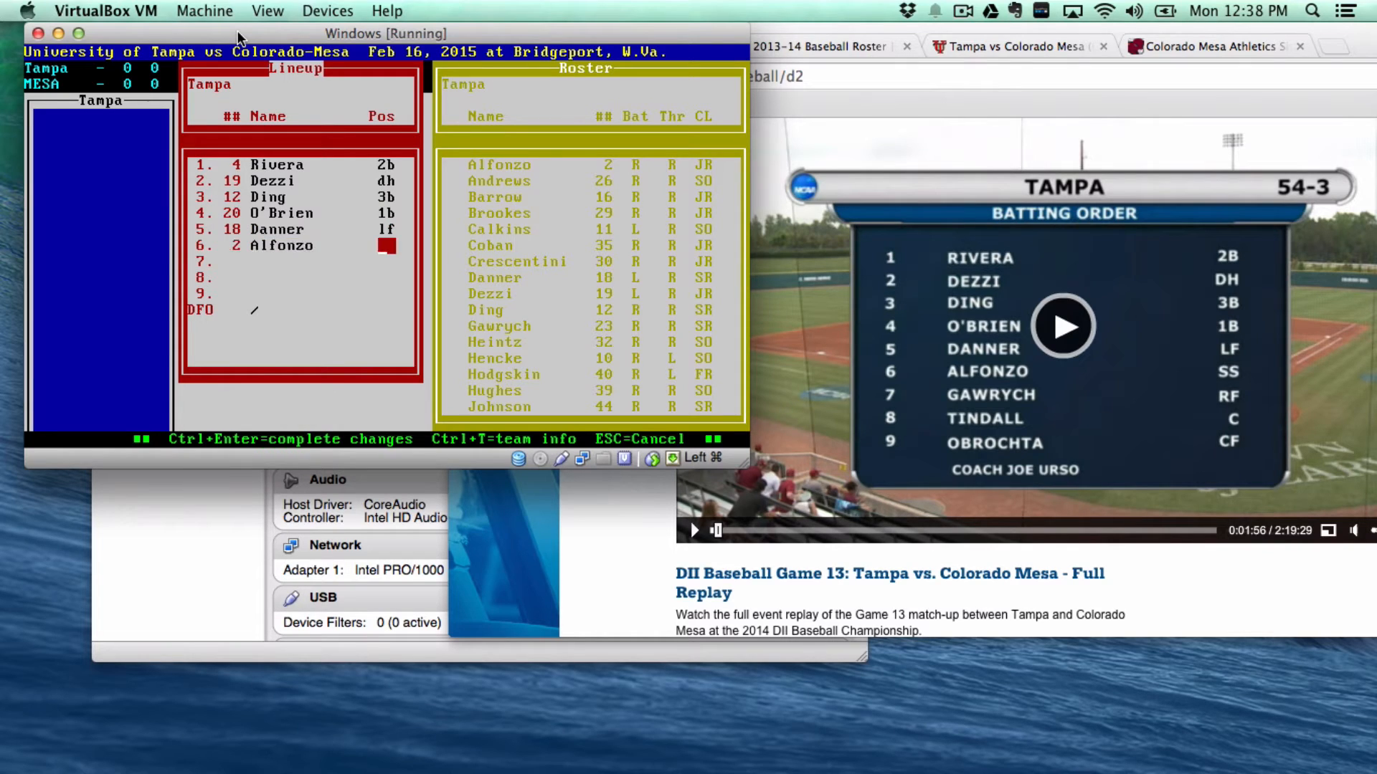
{"action": "type", "text": "ss"}
{"action": "key", "text": "Return"}
{"action": "type", "text": "23"}
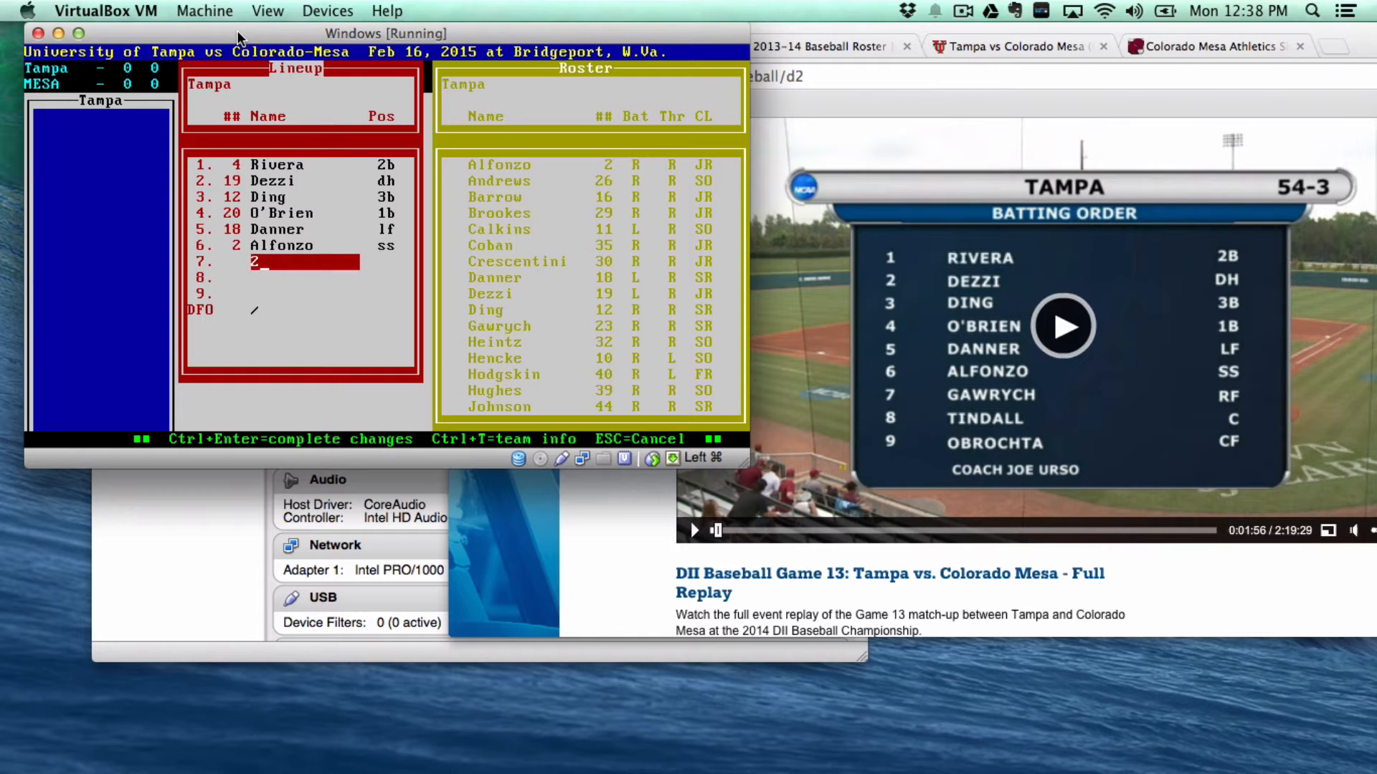
{"action": "key", "text": "Return"}
{"action": "type", "text": "rf"}
{"action": "key", "text": "Return"}
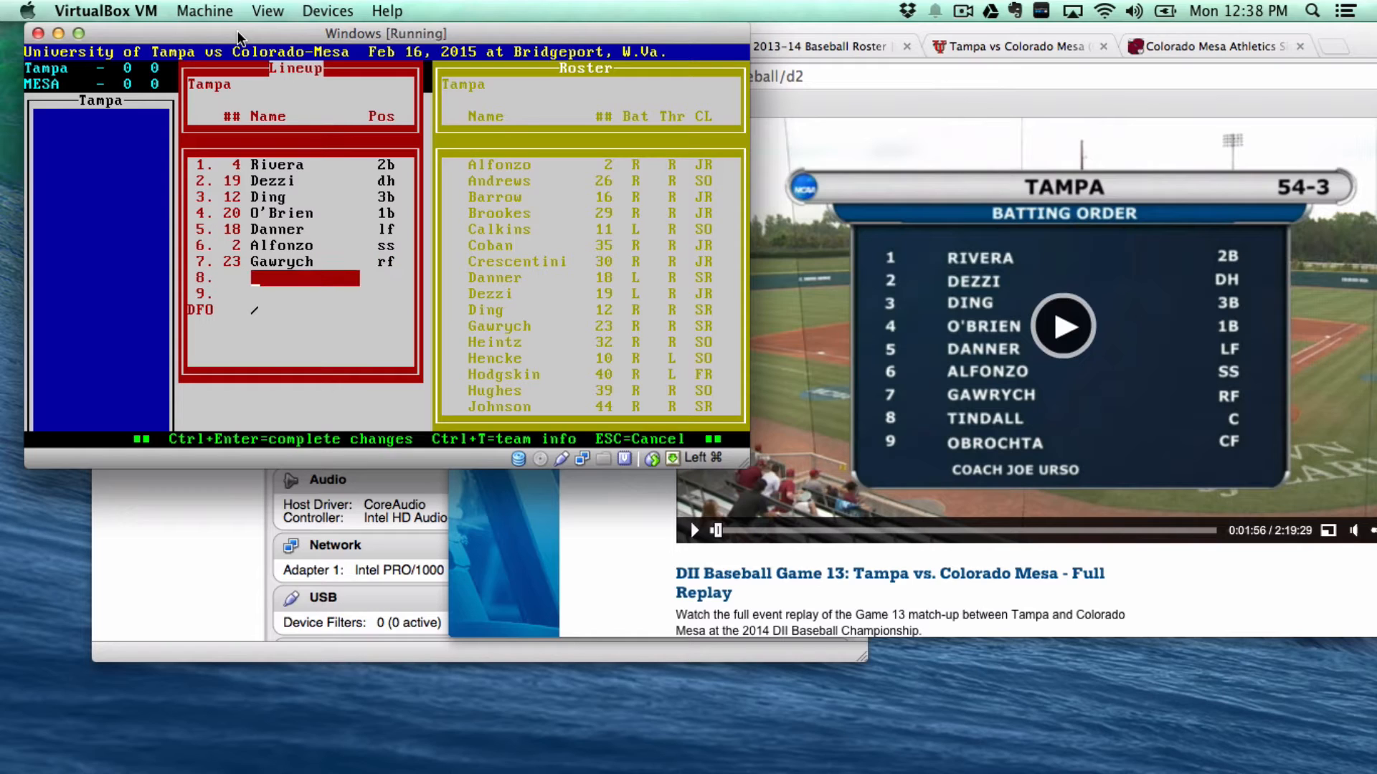
{"action": "type", "text": "42"}
{"action": "key", "text": "Return"}
{"action": "type", "text": "c"}
{"action": "key", "text": "Return"}
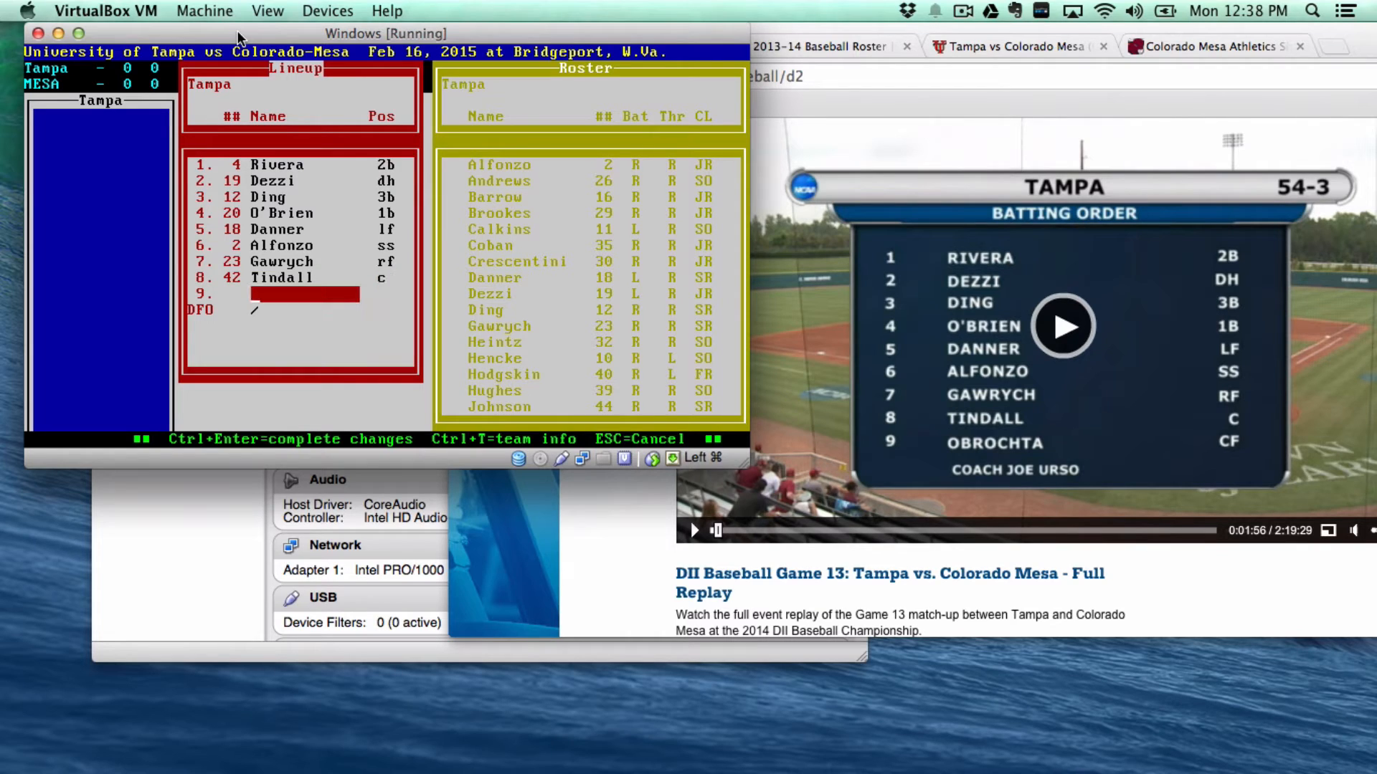
{"action": "type", "text": "33"}
{"action": "key", "text": "Return"}
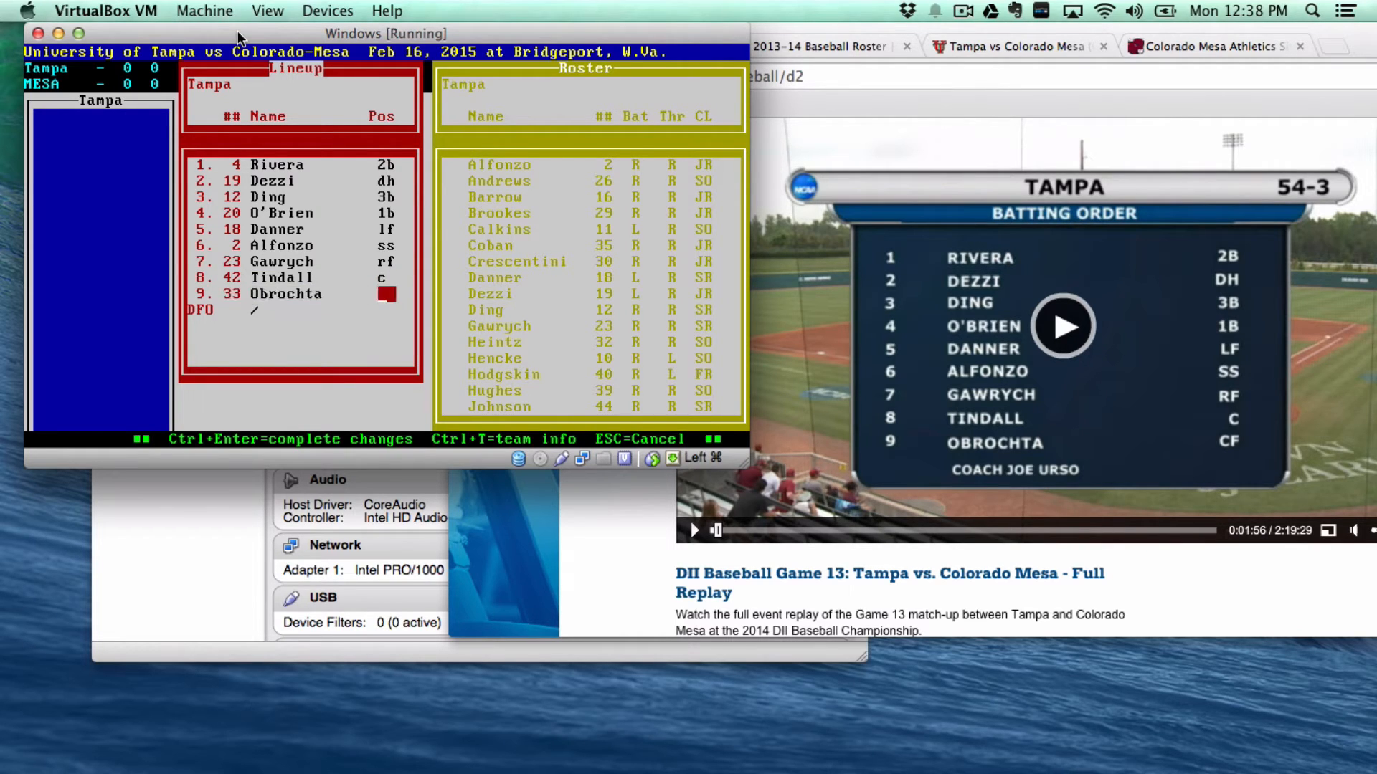
{"action": "type", "text": "8"}
{"action": "key", "text": "Return"}
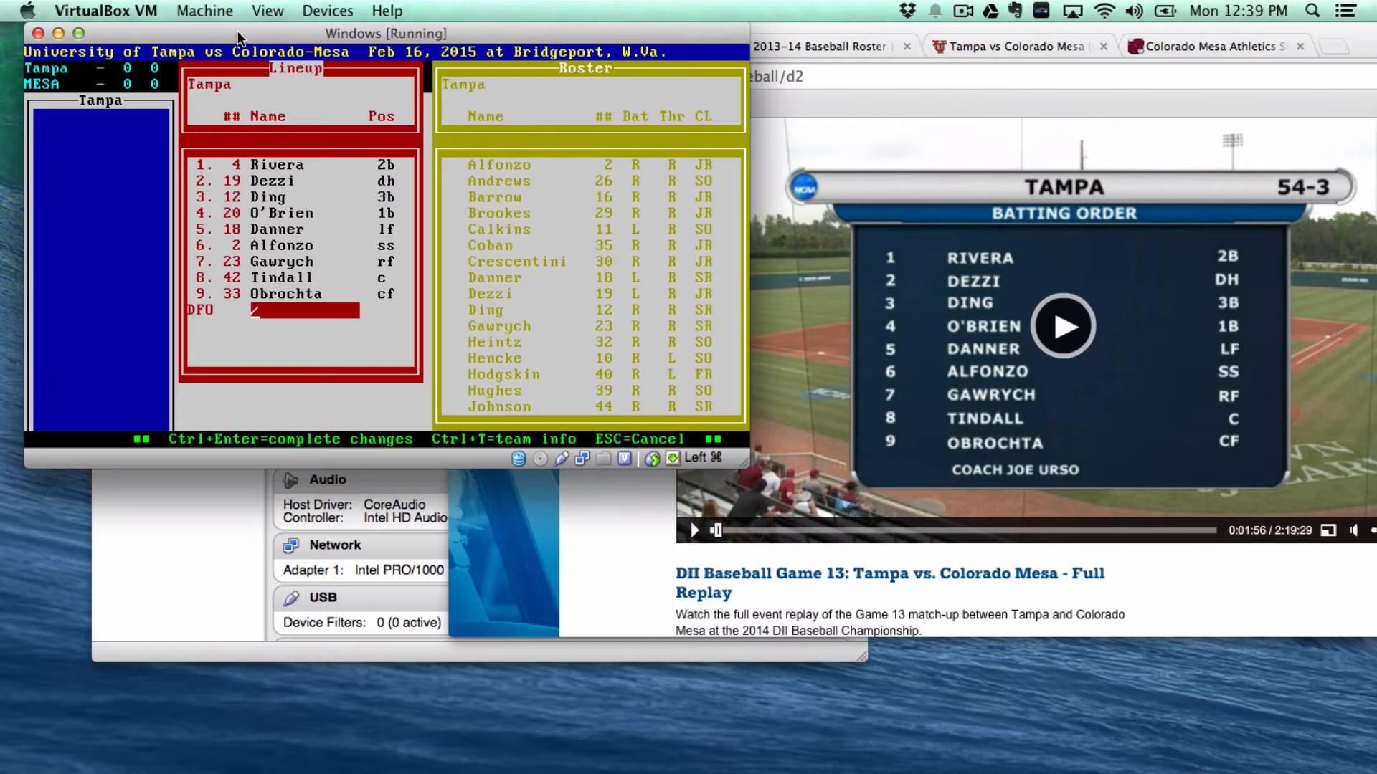
{"action": "type", "text": "32"}
{"action": "key", "text": "Return"}
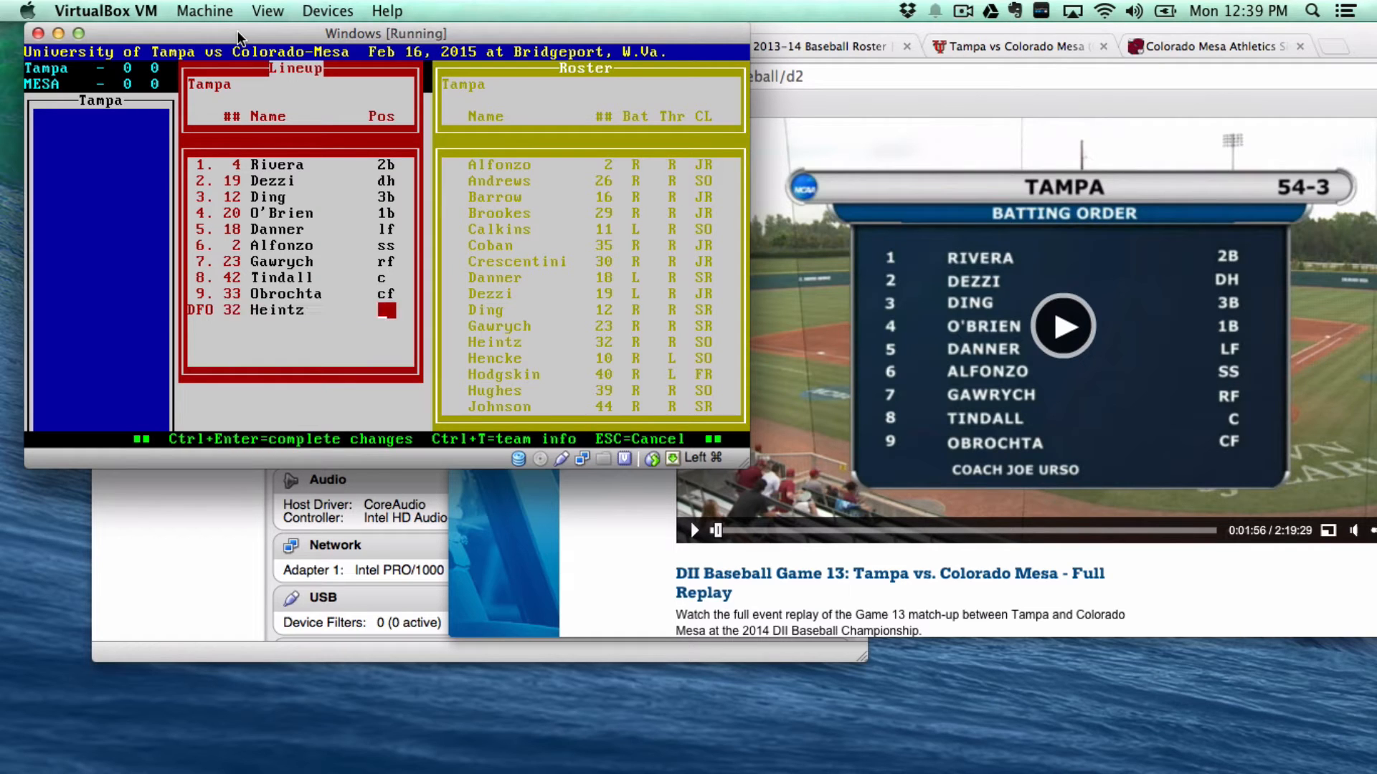
{"action": "type", "text": "1"}
{"action": "key", "text": "ctrl+Return"}
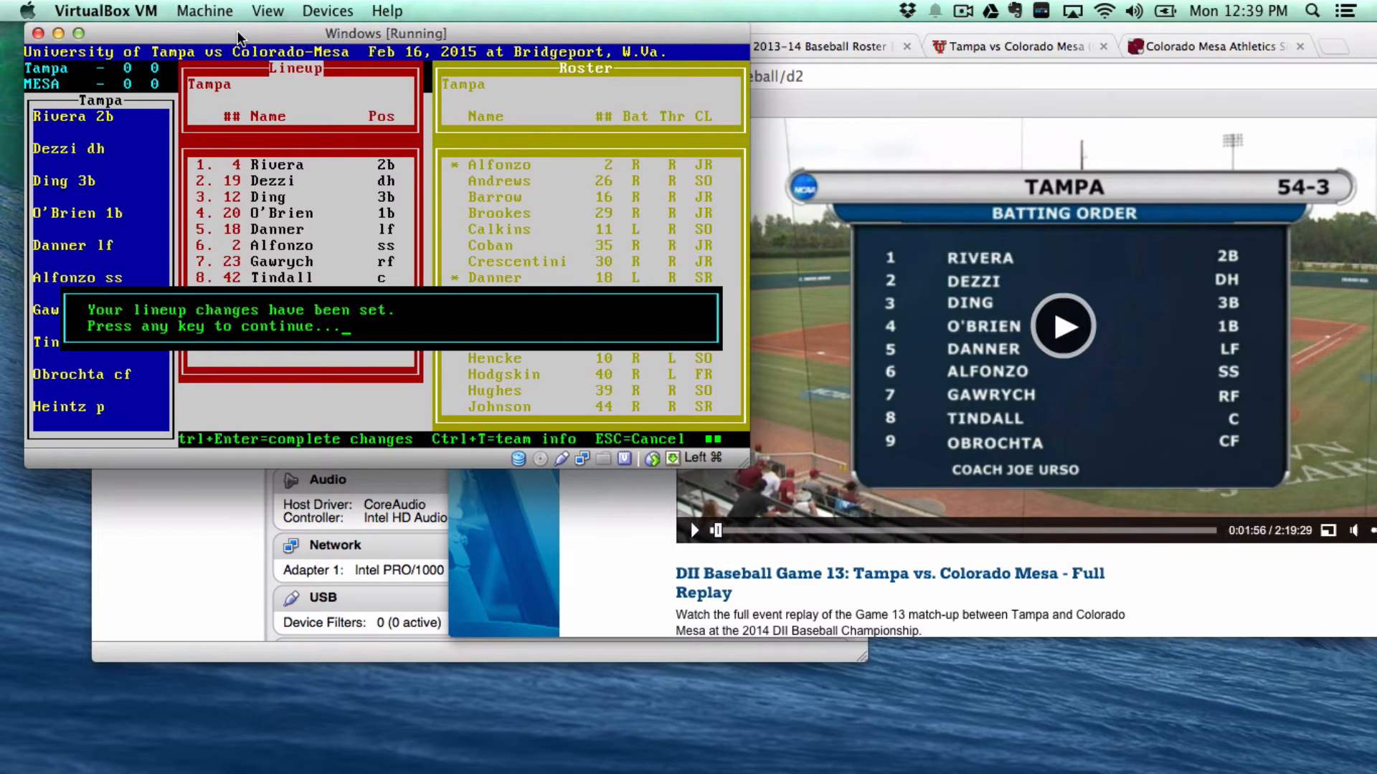
- Return to the lineup cards and reopen University of Tampa's lineup
{"action": "key", "text": "Return"}
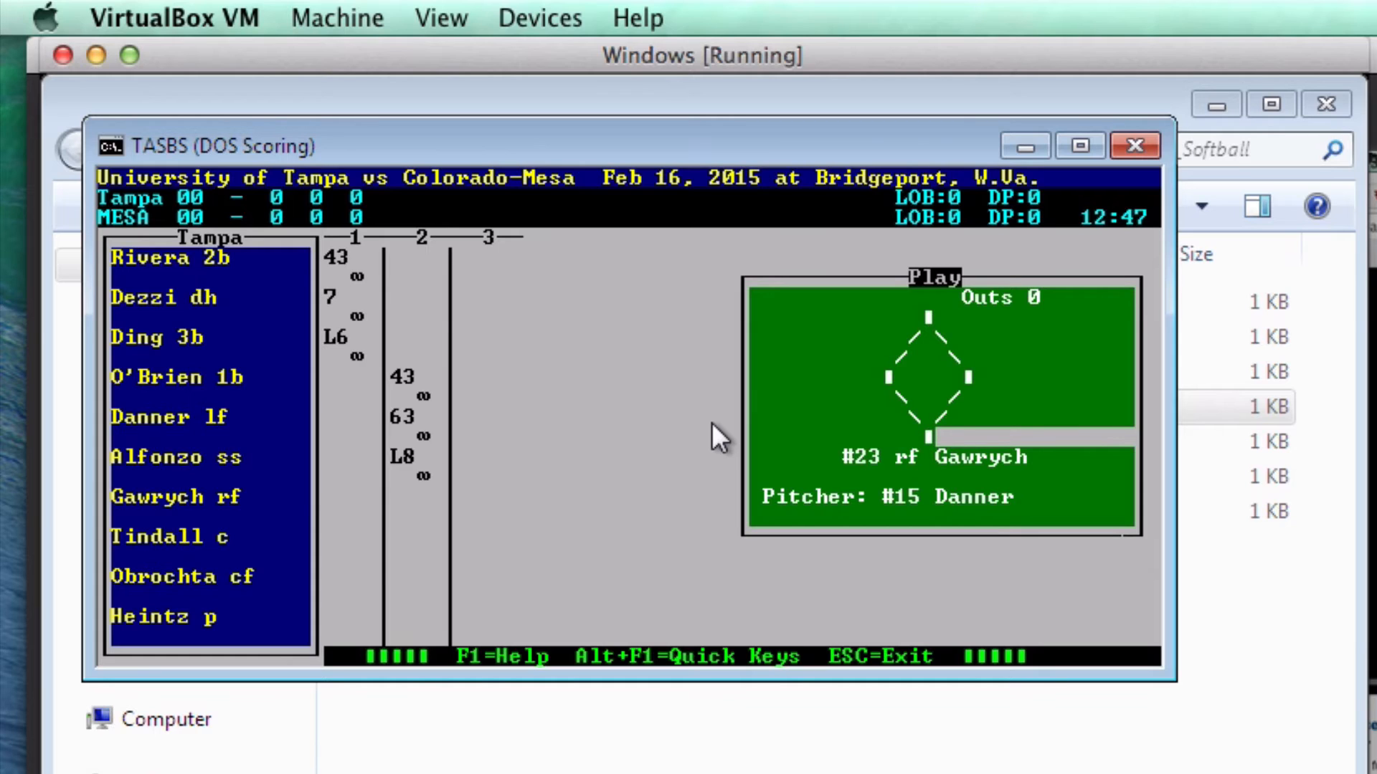
{"action": "key", "text": "Escape"}
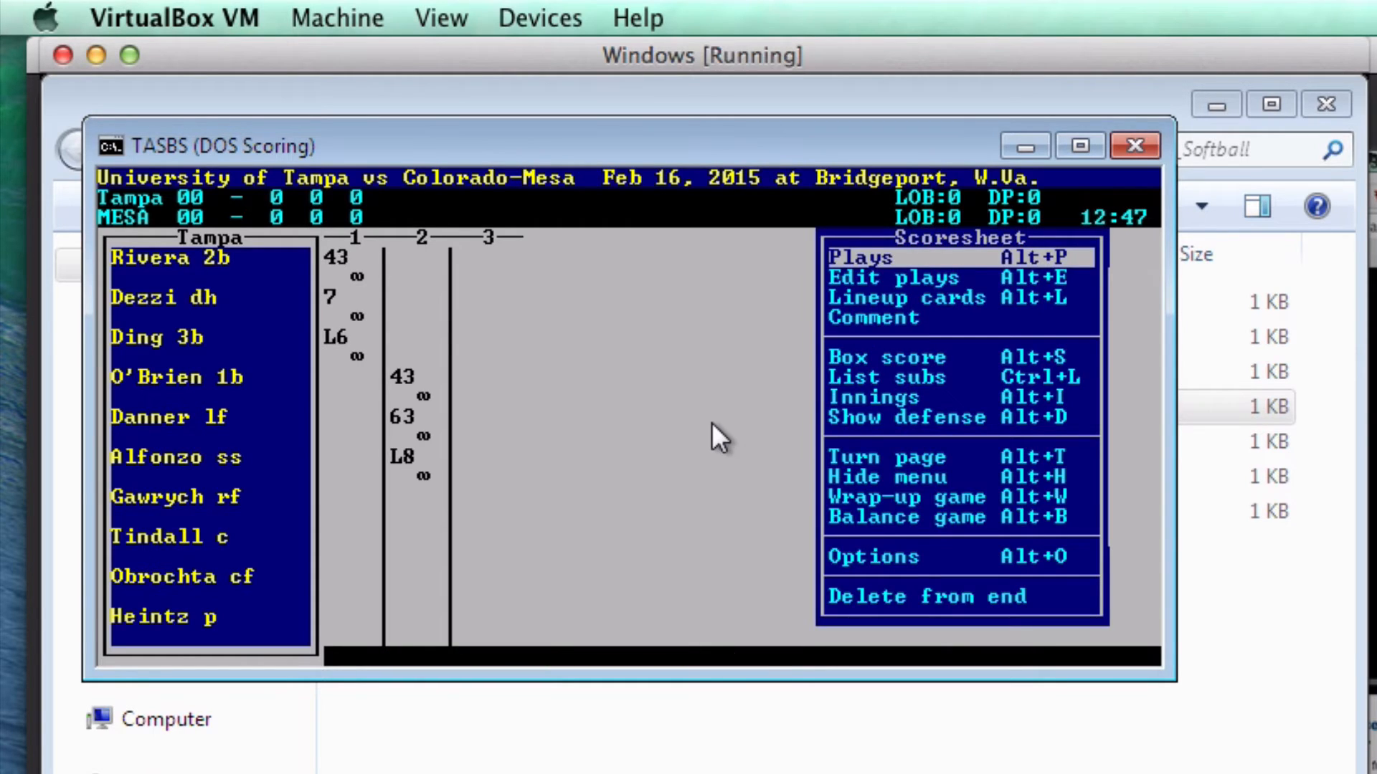
{"action": "key", "text": "Down"}
{"action": "key", "text": "Down"}
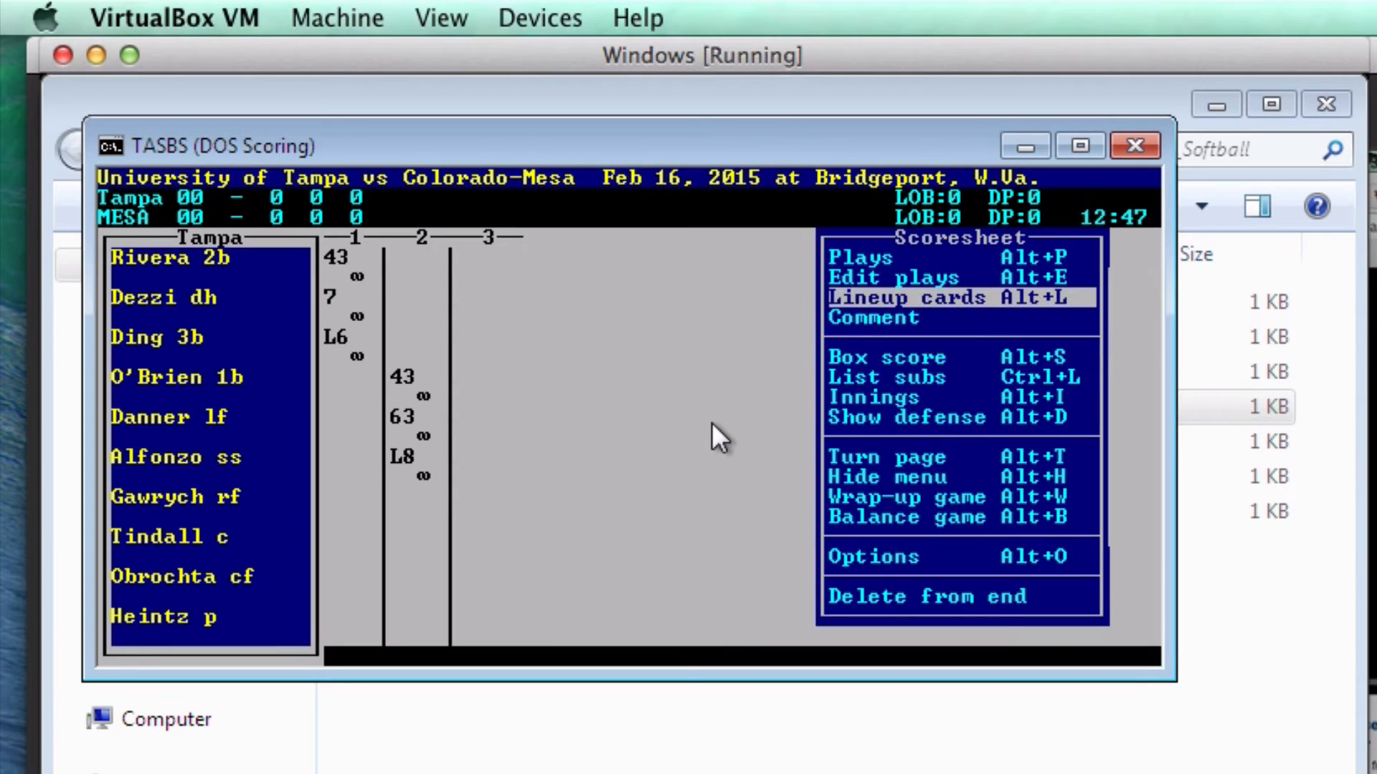
{"action": "key", "text": "Return"}
{"action": "key", "text": "Down"}
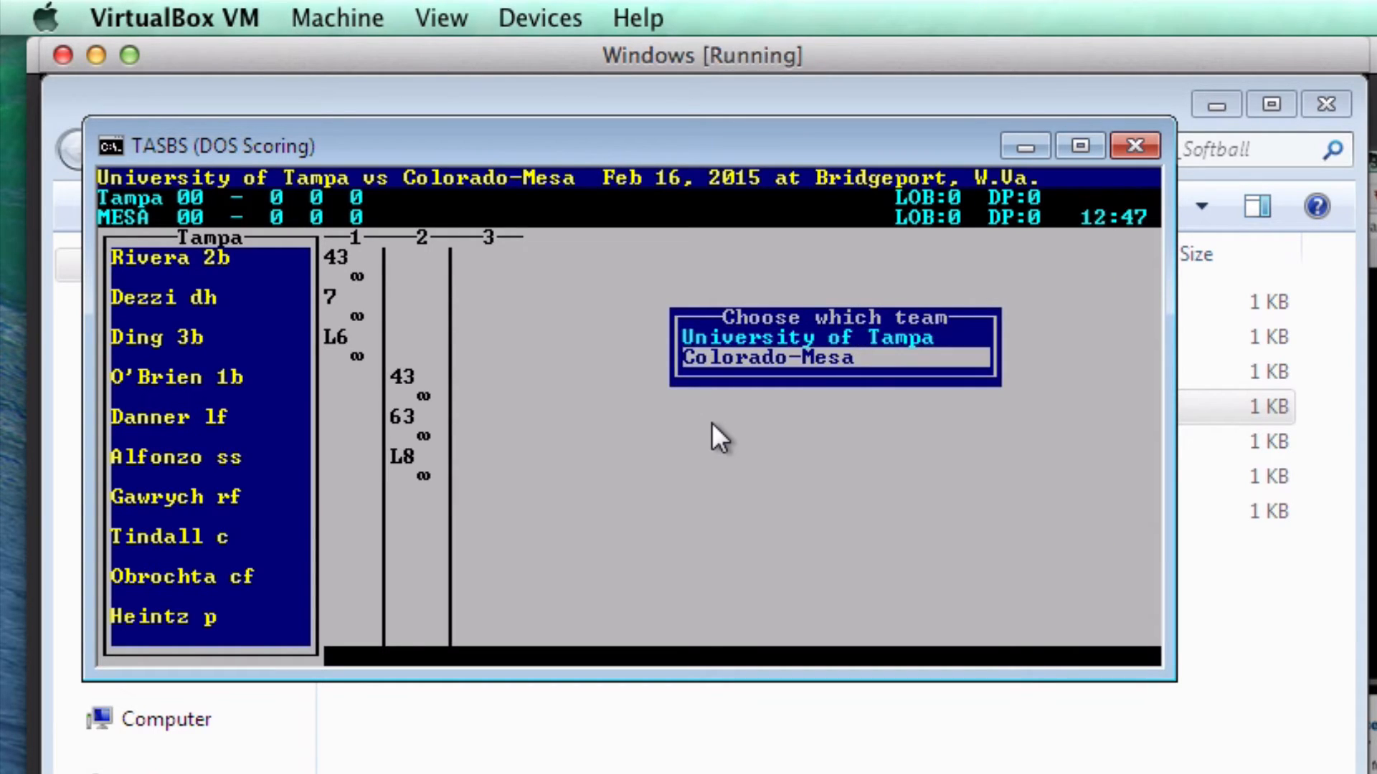
{"action": "key", "text": "Up"}
{"action": "key", "text": "Return"}
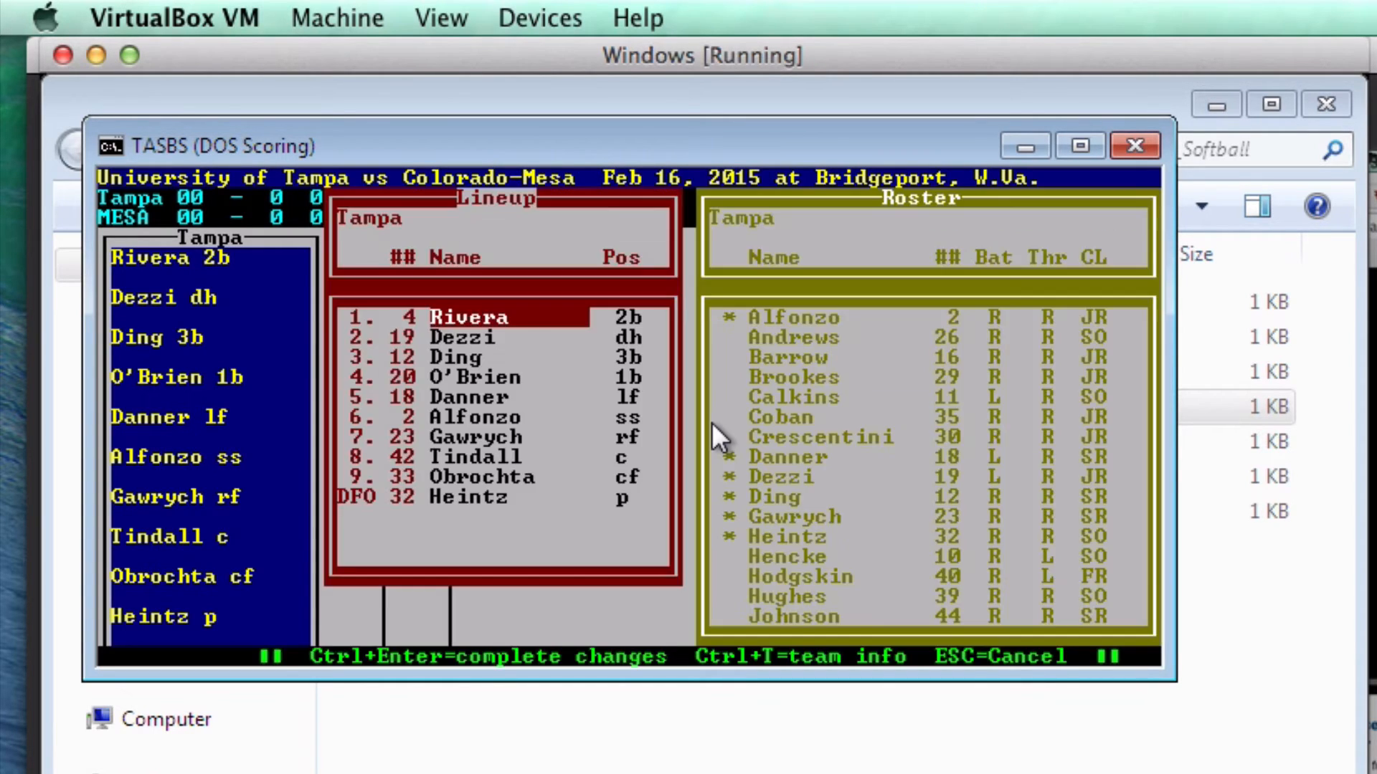
- Enter Coban (35) as pinch hitter in Gawrych's seventh slot and save the lineup
{"action": "key", "text": "Down"}
{"action": "key", "text": "Return"}
{"action": "key", "text": "Return"}
{"action": "key", "text": "Return"}
{"action": "key", "text": "Return"}
{"action": "key", "text": "Return"}
{"action": "key", "text": "Return"}
{"action": "key", "text": "Return"}
{"action": "key", "text": "Return"}
{"action": "key", "text": "Return"}
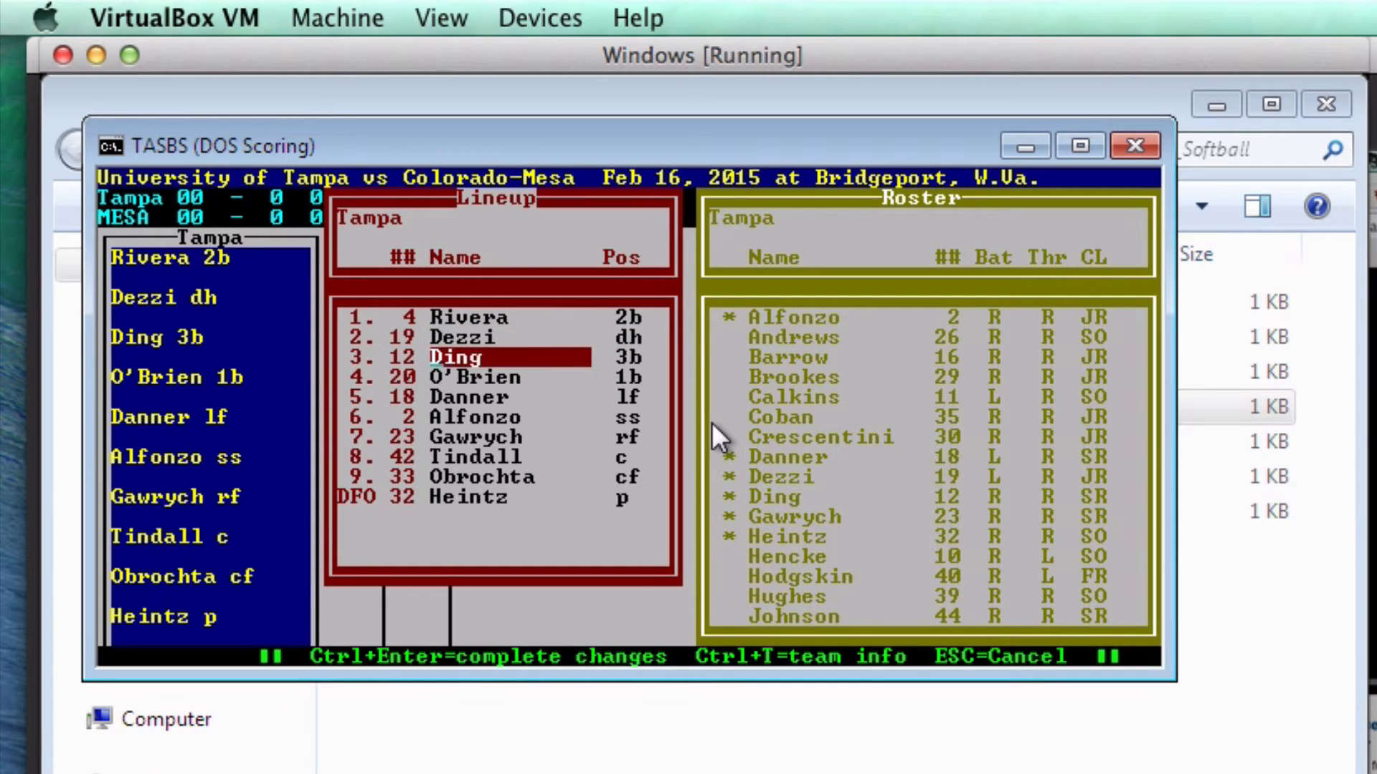
{"action": "key", "text": "Return"}
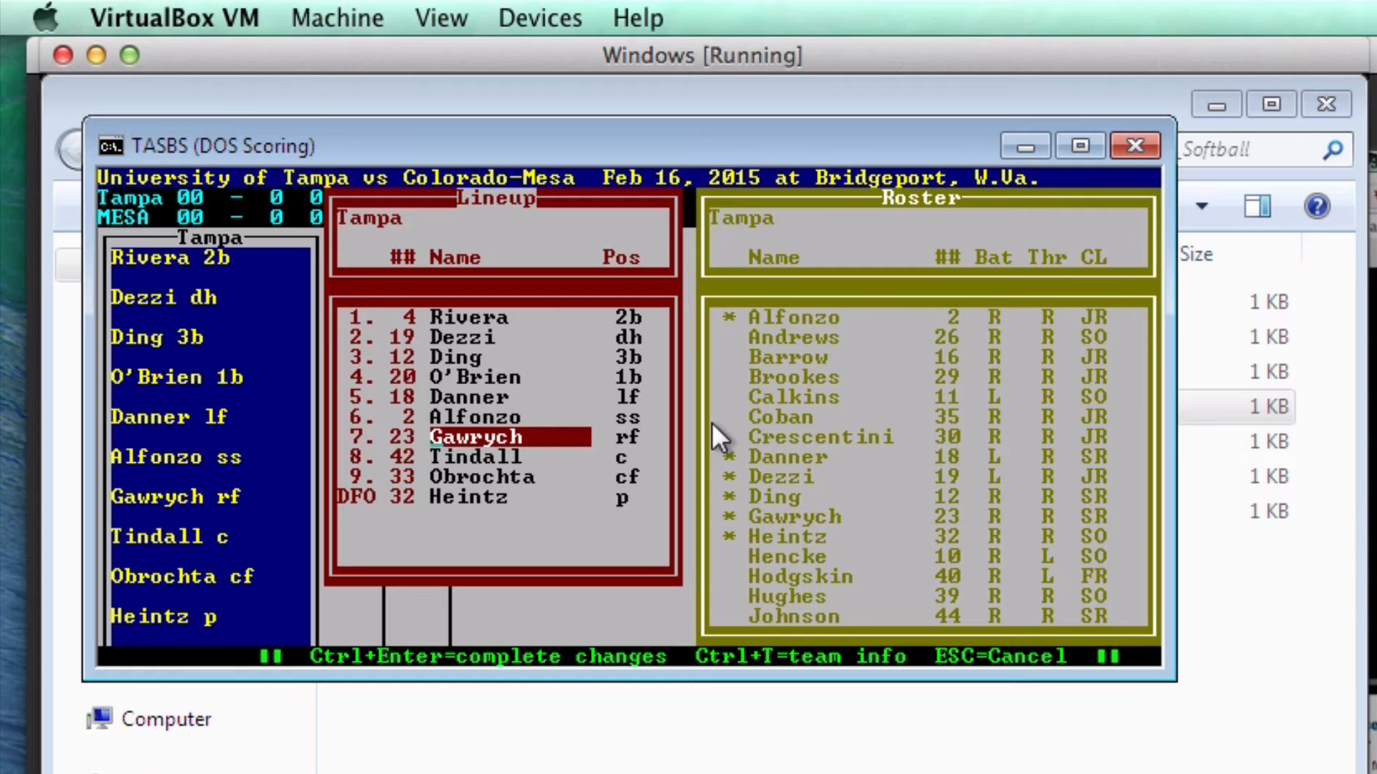
{"action": "type", "text": "35"}
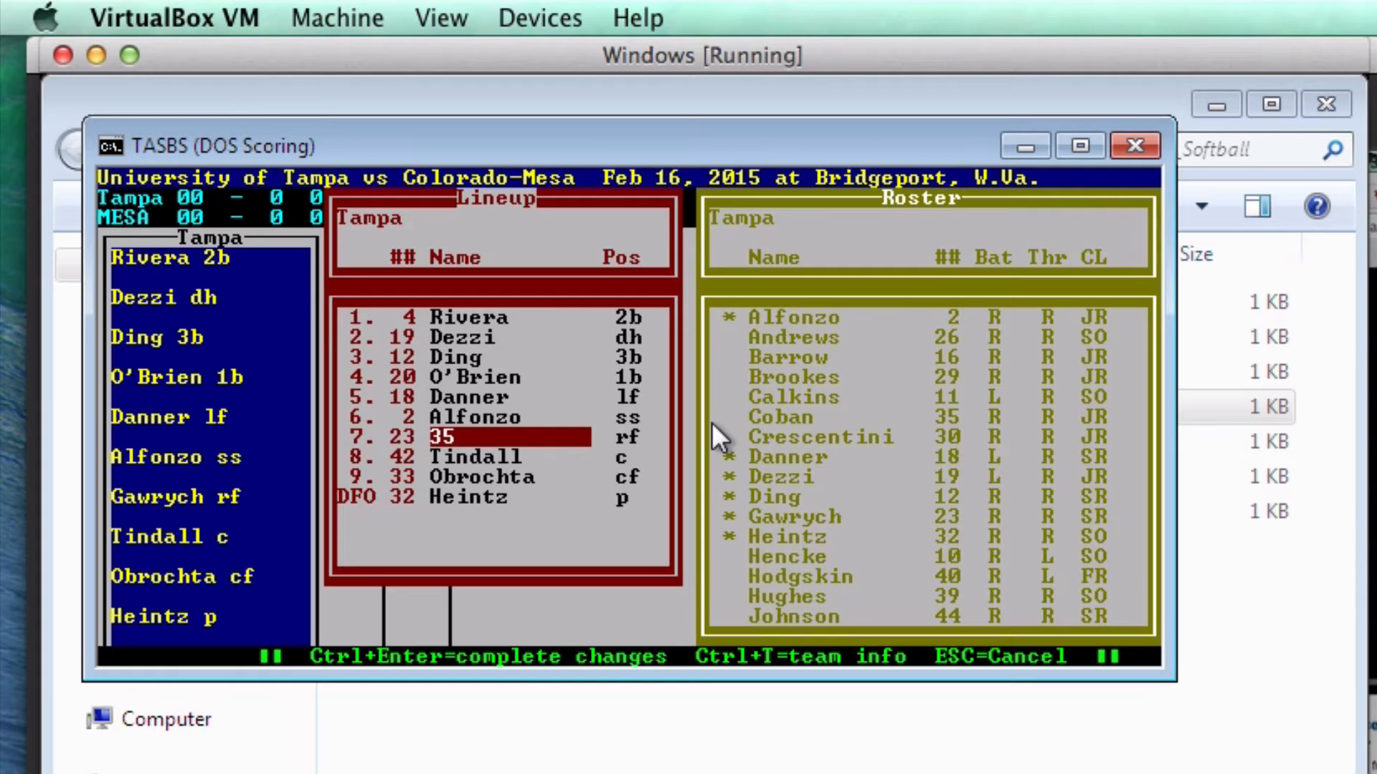
{"action": "key", "text": "Return"}
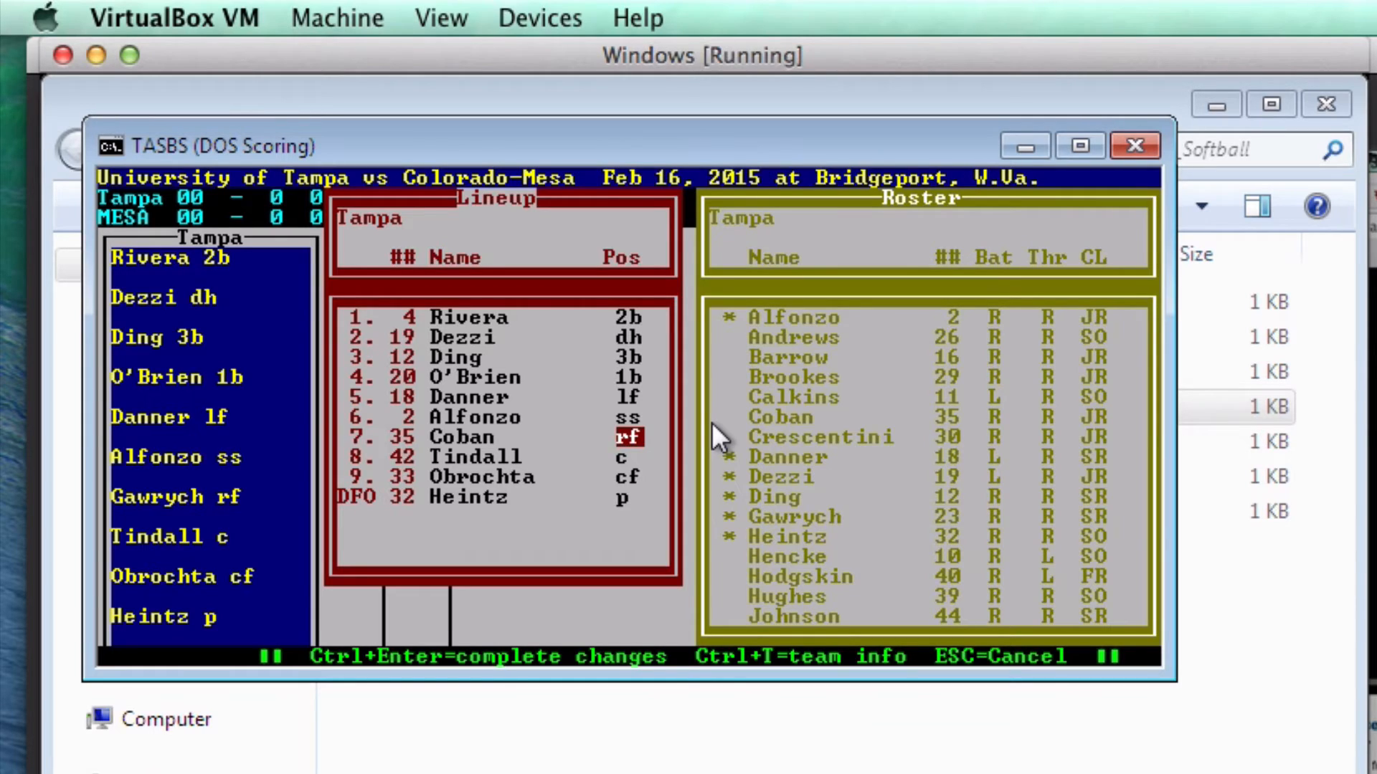
{"action": "type", "text": "ph"}
{"action": "key", "text": "Return"}
{"action": "key", "text": "Return"}
{"action": "key", "text": "Return"}
{"action": "key", "text": "Return"}
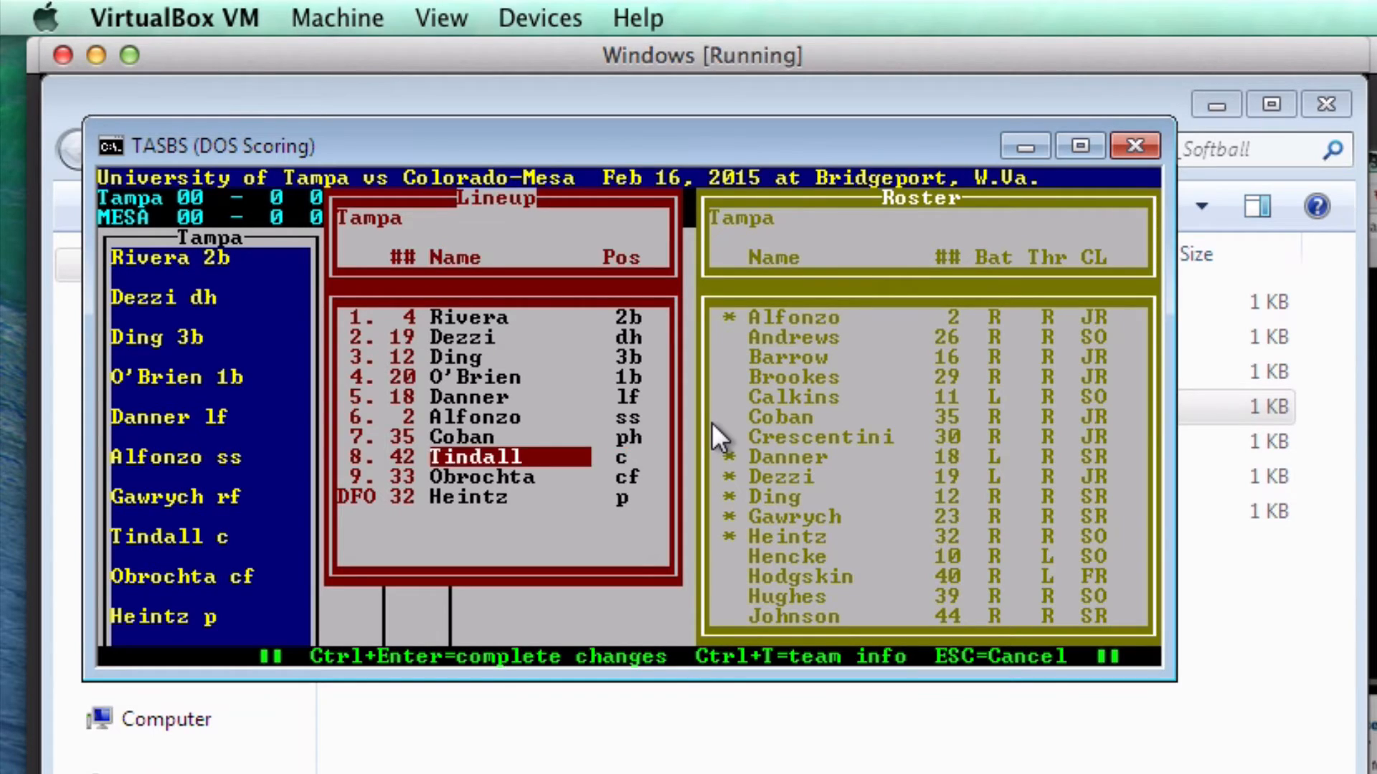
{"action": "key", "text": "Return"}
{"action": "key", "text": "Return"}
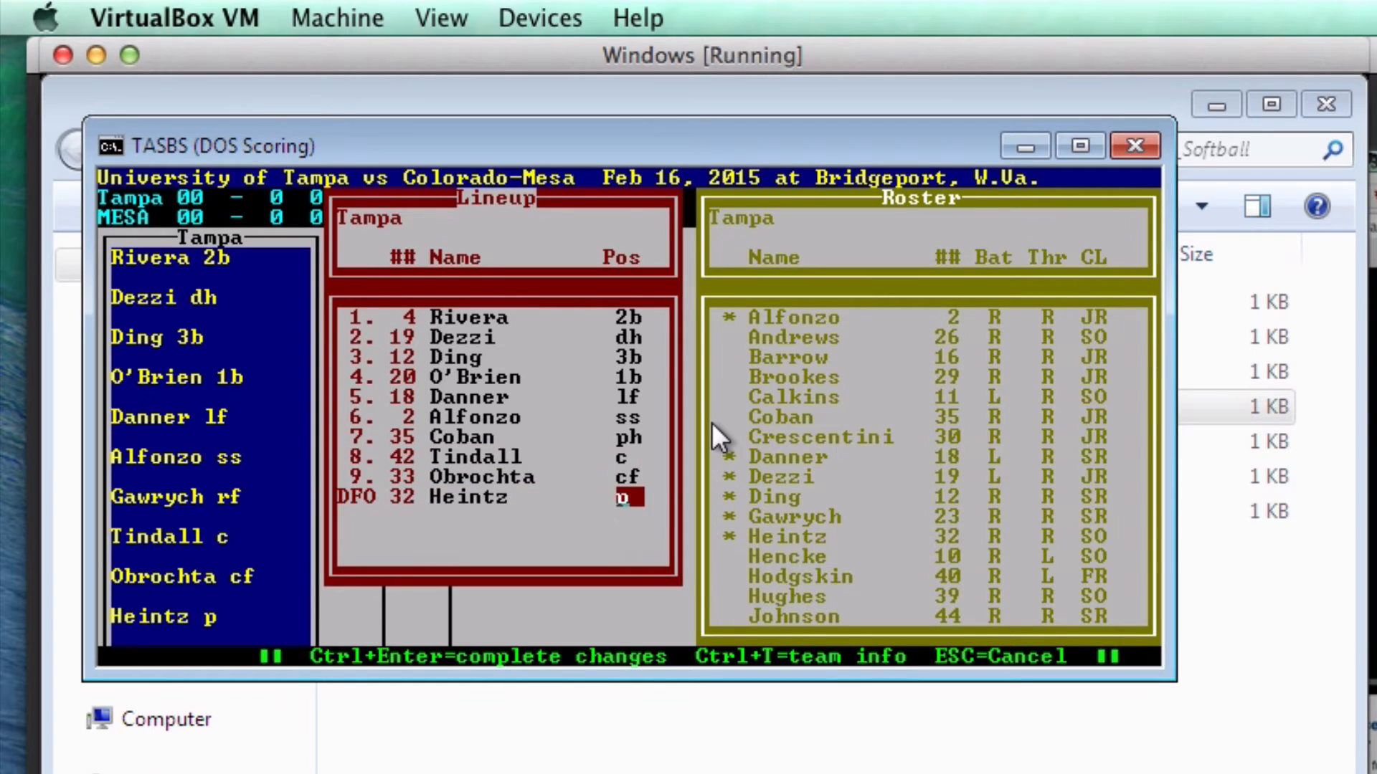
{"action": "key", "text": "ctrl+Return"}
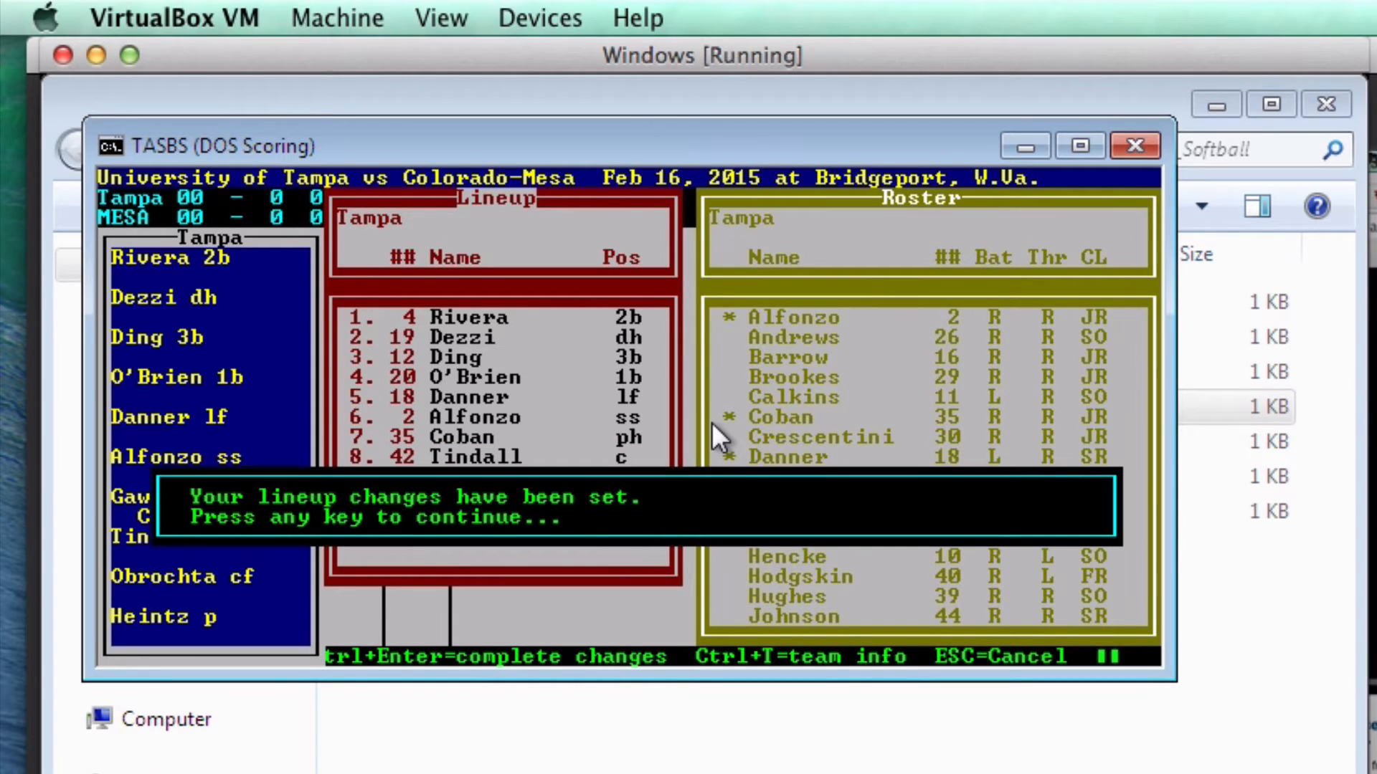
{"action": "key", "text": "Return"}
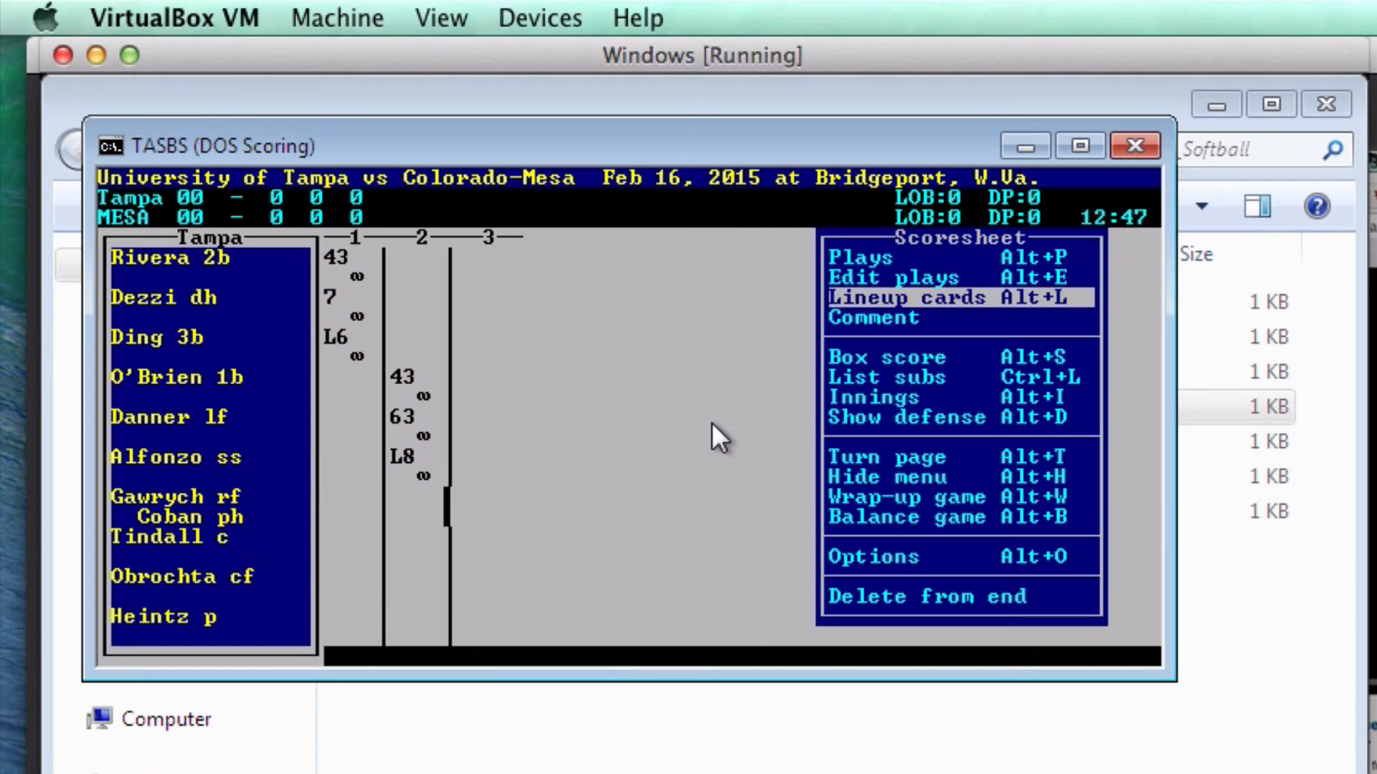
- Score Coban F7, then Tindall 43 and Obrochta 43 for three Tampa outs
{"action": "key", "text": "Up"}
{"action": "key", "text": "Up"}
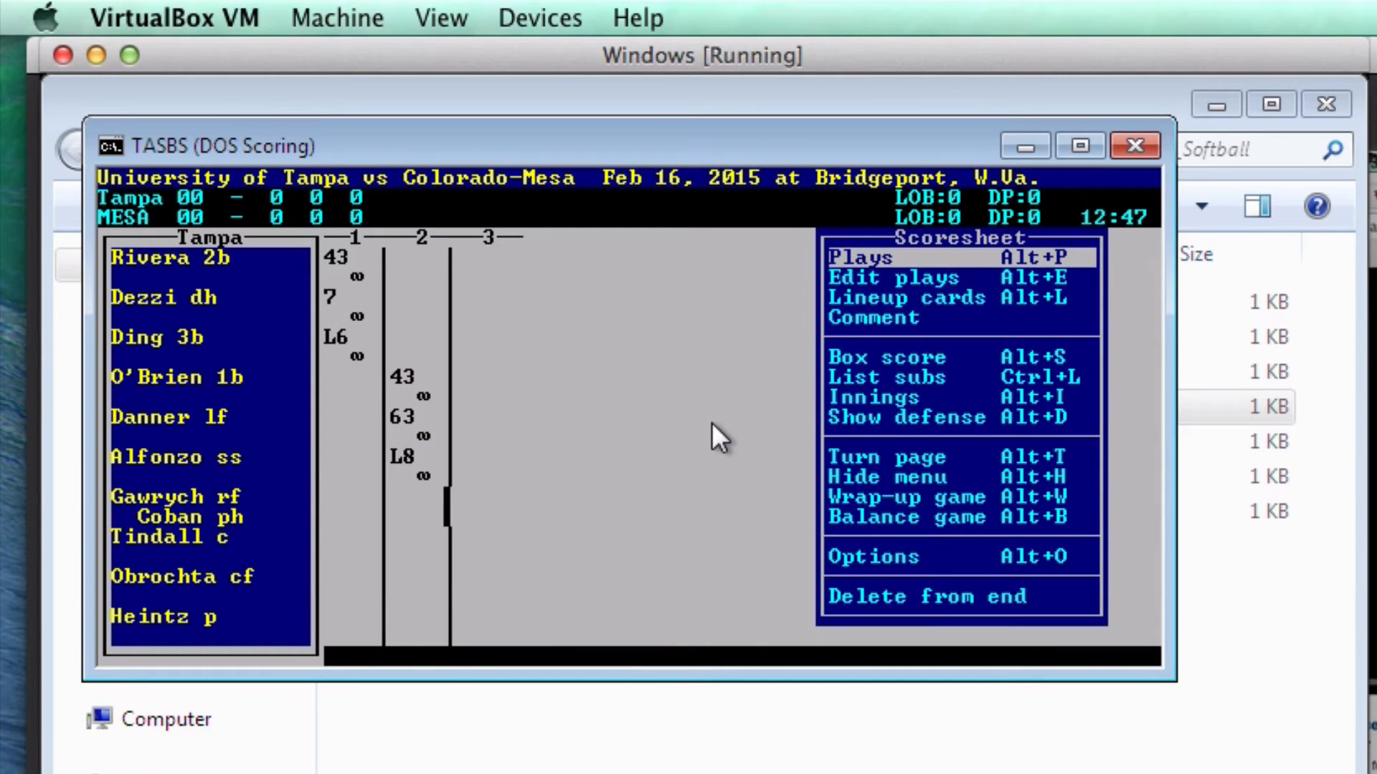
{"action": "key", "text": "Return"}
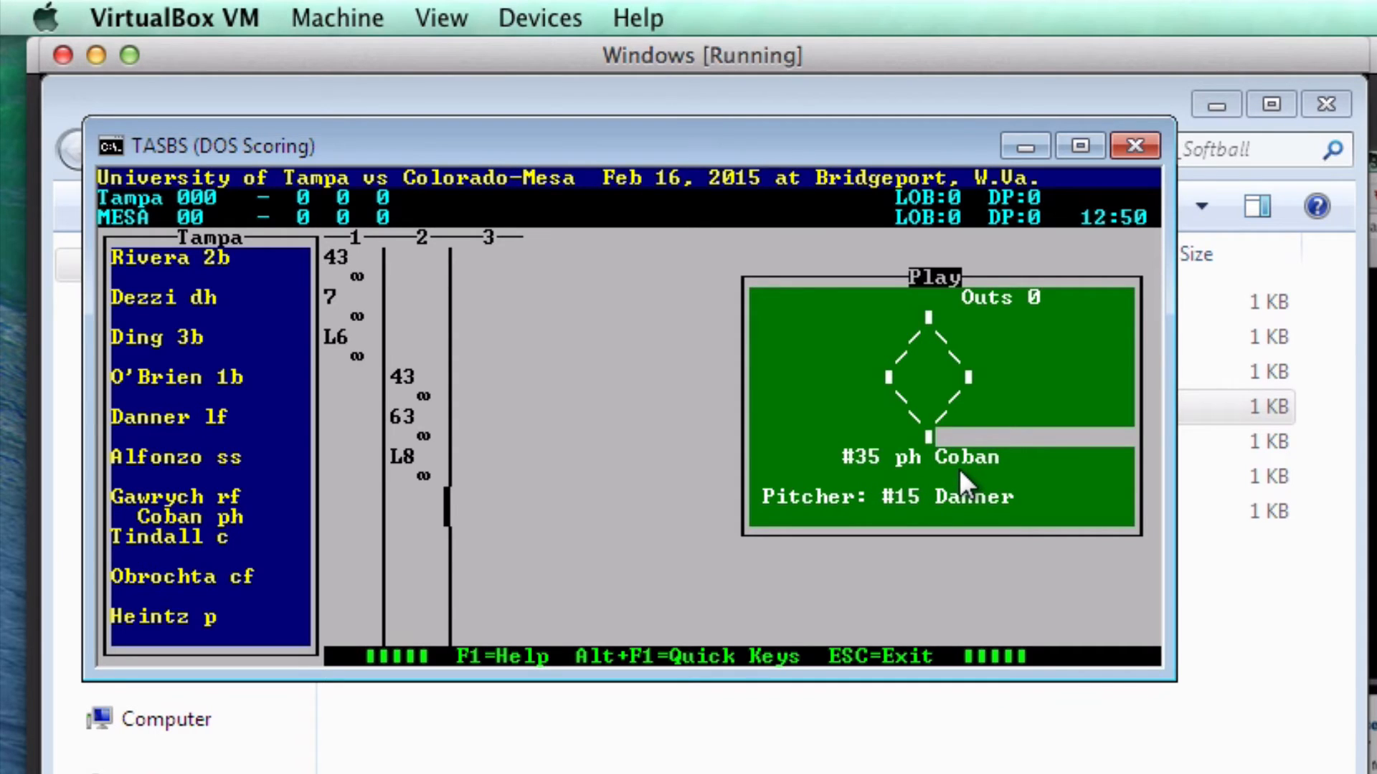
{"action": "type", "text": "F7"}
{"action": "key", "text": "Return"}
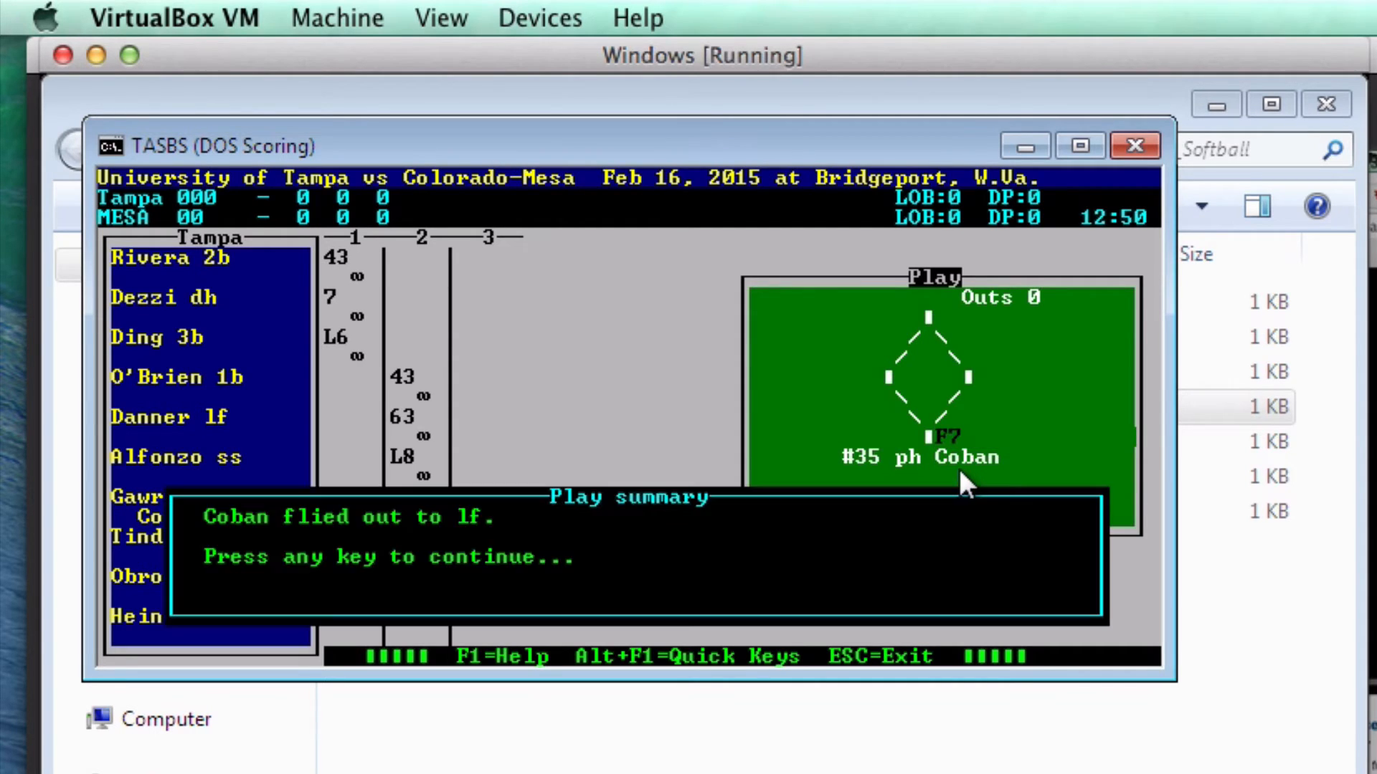
{"action": "key", "text": "Return"}
{"action": "type", "text": "43"}
{"action": "key", "text": "Return"}
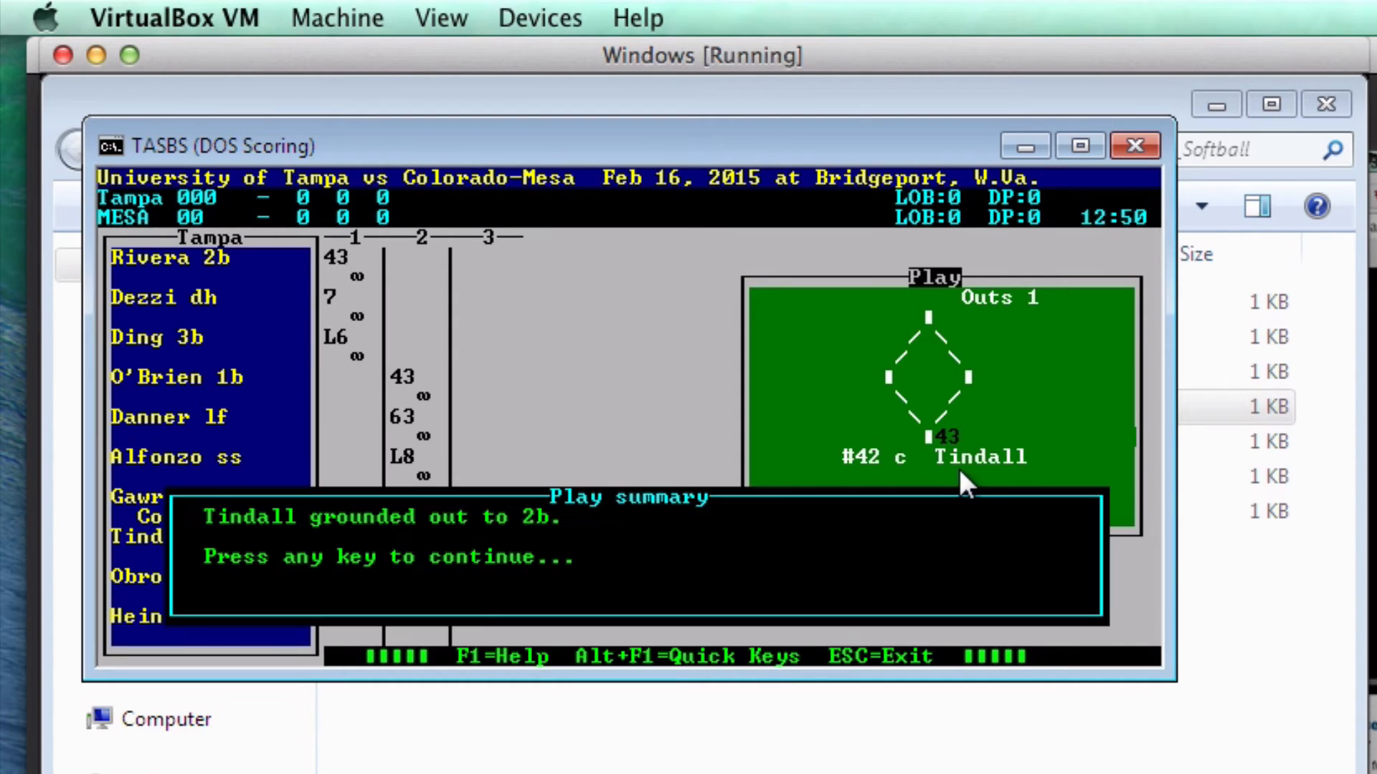
{"action": "key", "text": "Return"}
{"action": "type", "text": "43"}
{"action": "key", "text": "Return"}
{"action": "key", "text": "Return"}
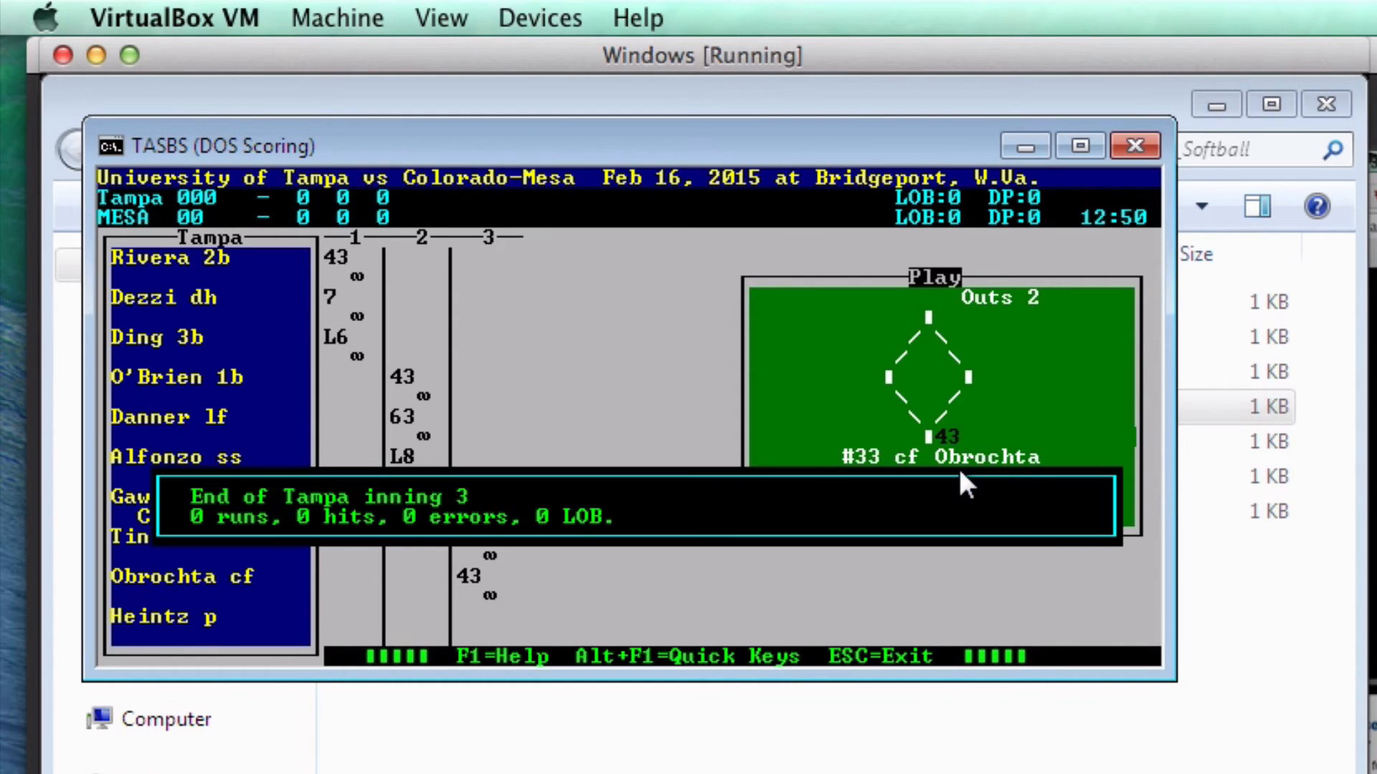
{"action": "key", "text": "Return"}
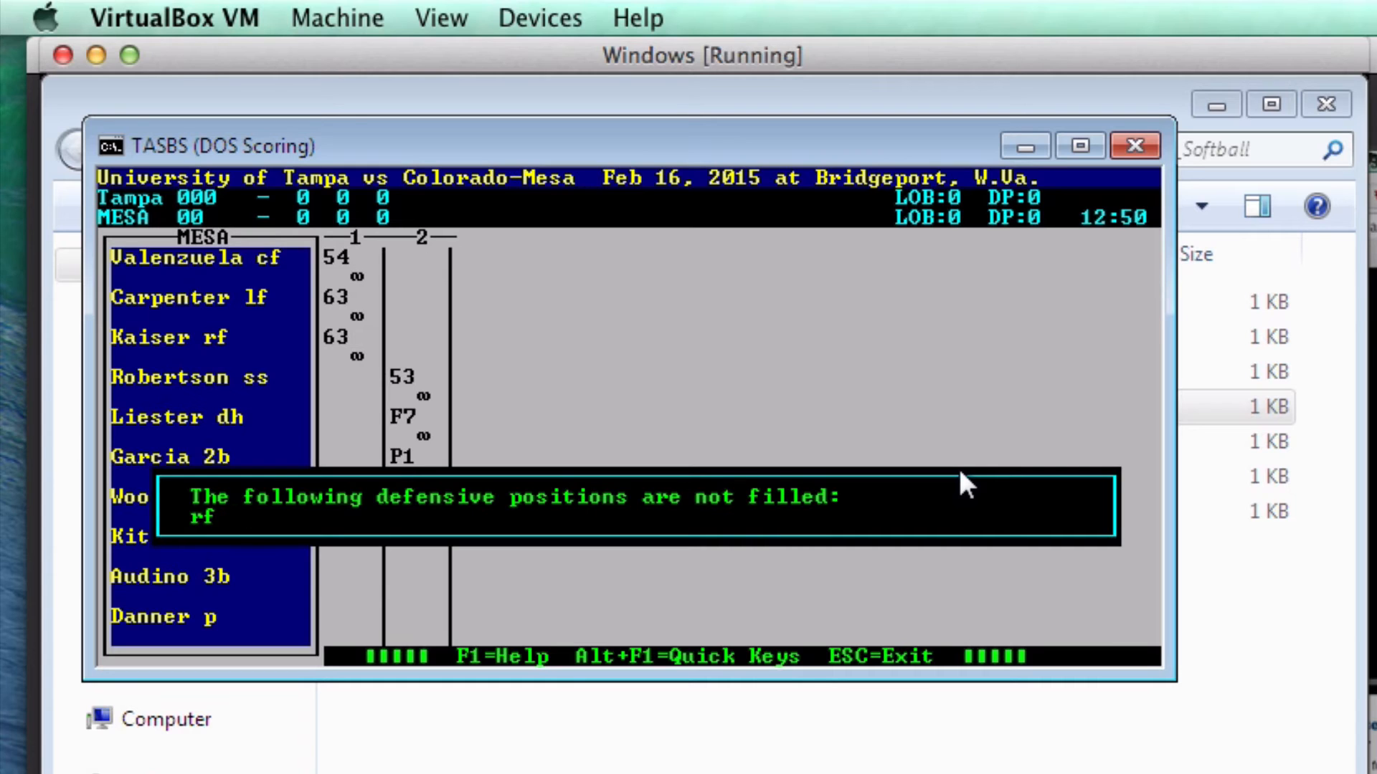
- Give Coban position 9 (right field) in Tampa's lineup, save, and return to Mesa's at-bats
{"action": "key", "text": "Return"}
{"action": "key", "text": "Tab"}
{"action": "key", "text": "Tab"}
{"action": "key", "text": "Tab"}
{"action": "key", "text": "Tab"}
{"action": "key", "text": "Tab"}
{"action": "key", "text": "Tab"}
{"action": "key", "text": "Tab"}
{"action": "key", "text": "Tab"}
{"action": "key", "text": "Tab"}
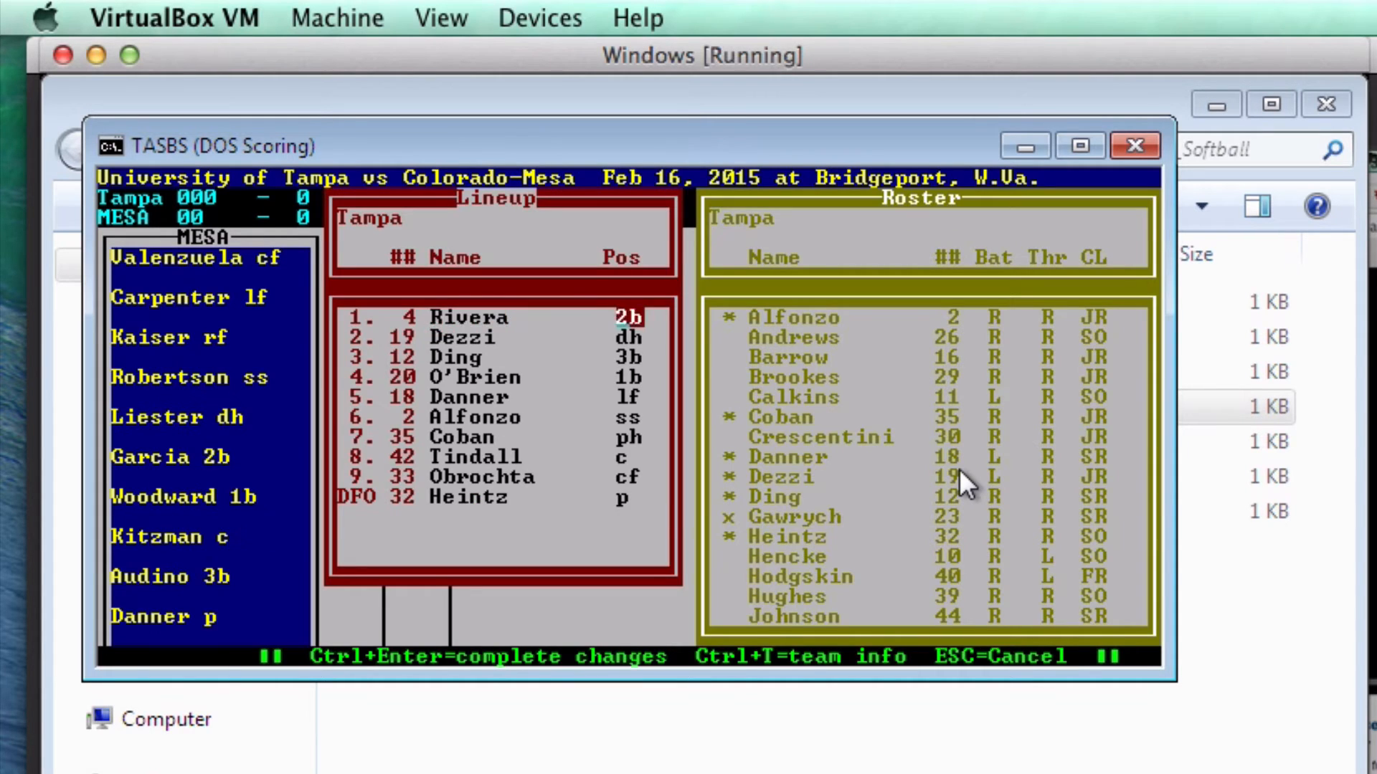
{"action": "key", "text": "Tab"}
{"action": "key", "text": "Tab"}
{"action": "key", "text": "Tab"}
{"action": "key", "text": "Tab"}
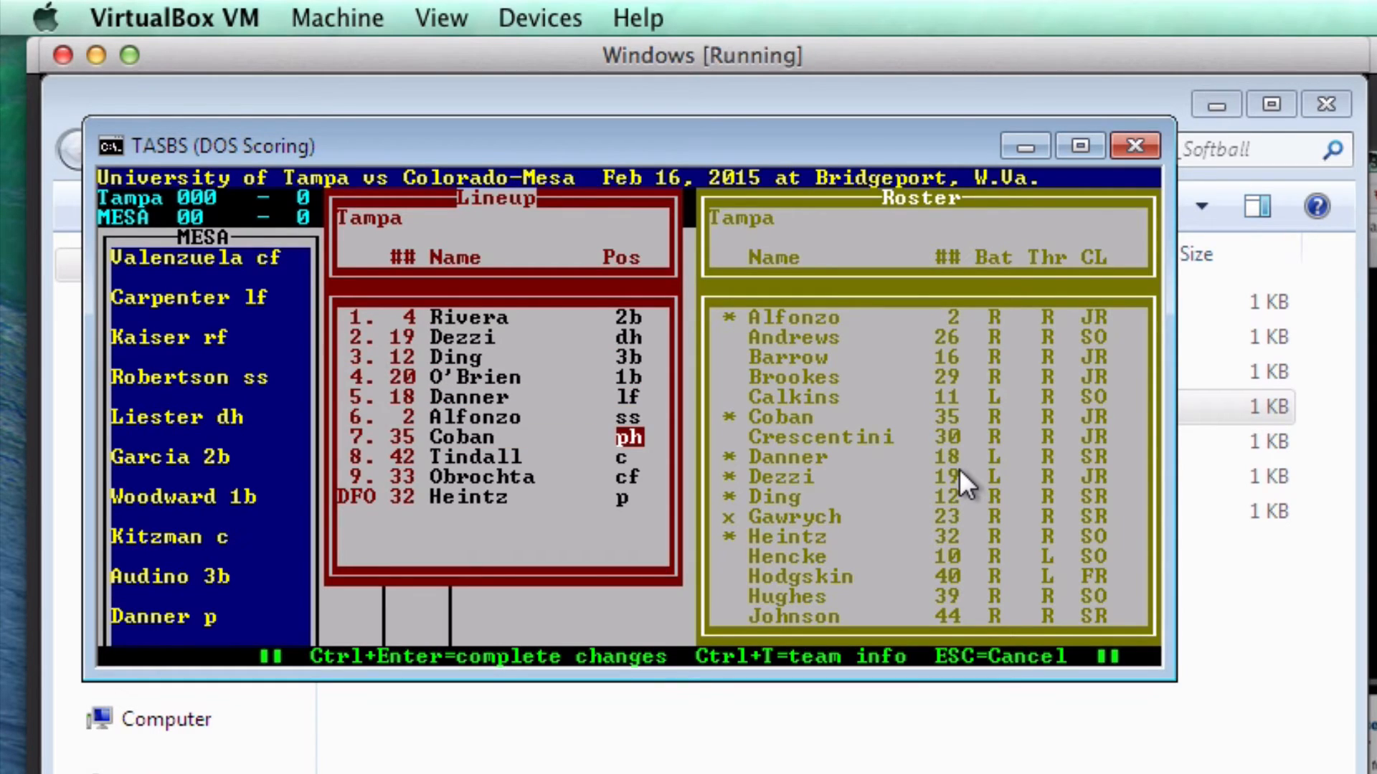
{"action": "type", "text": "9"}
{"action": "key", "text": "Tab"}
{"action": "key", "text": "Tab"}
{"action": "key", "text": "Tab"}
{"action": "key", "text": "Tab"}
{"action": "key", "text": "Tab"}
{"action": "key", "text": "Tab"}
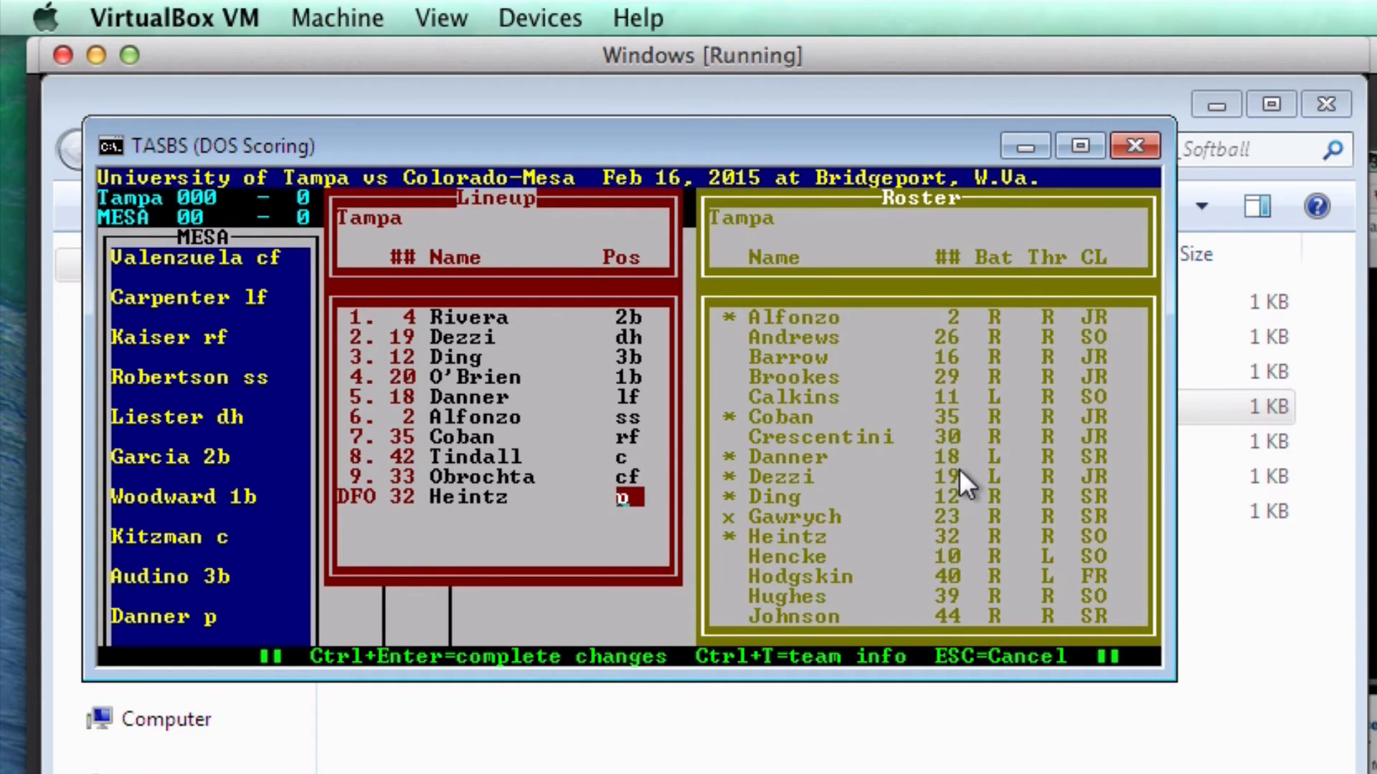
{"action": "key", "text": "ctrl+Return"}
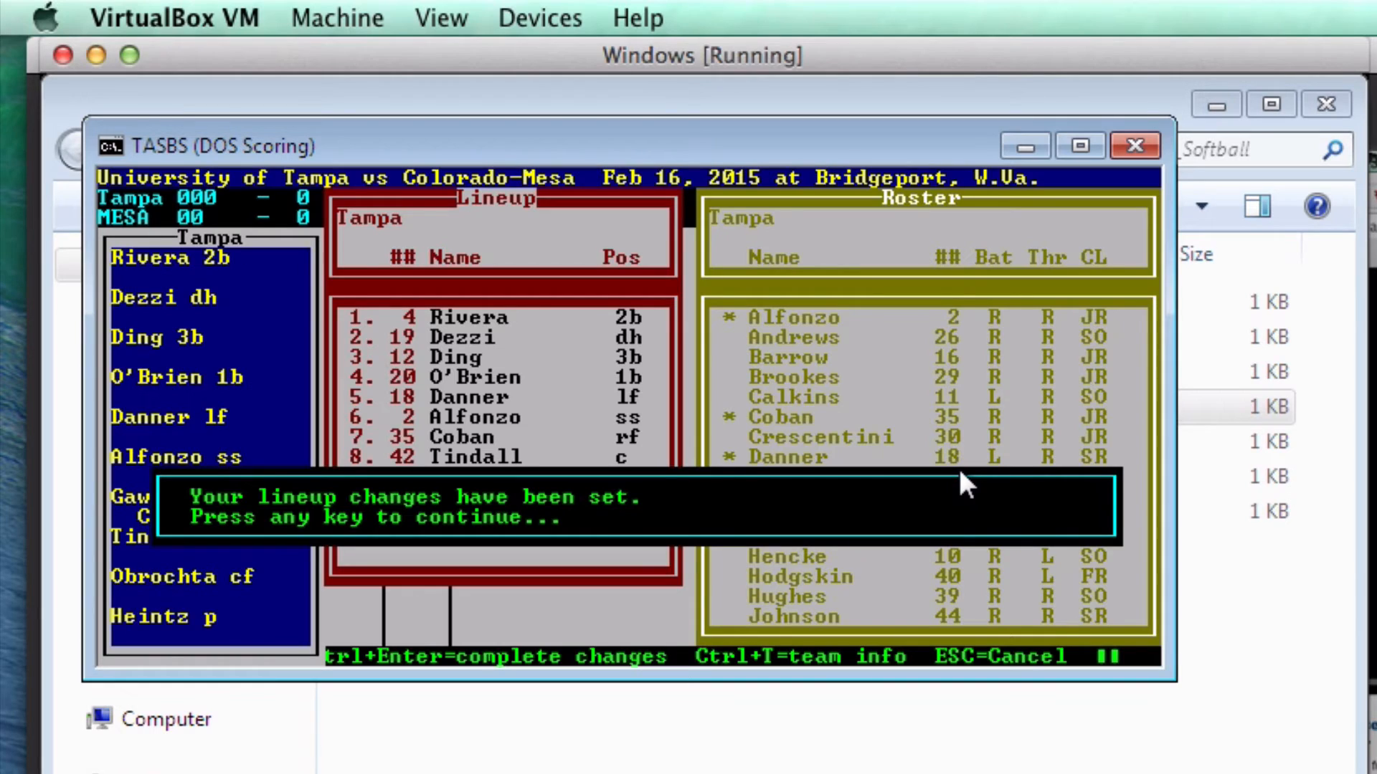
{"action": "key", "text": "Return"}
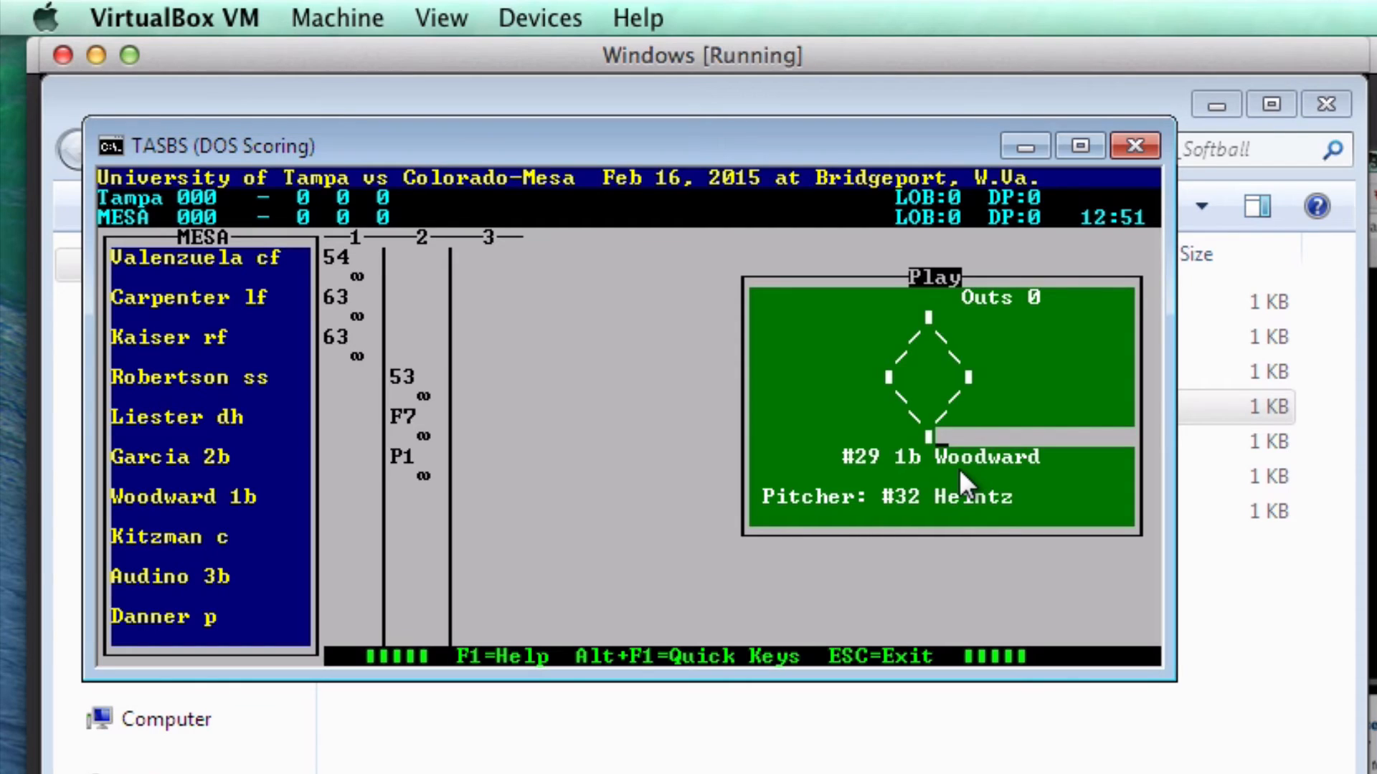
- Put Hughes (#39) in Tampa's pitcher slot in place of Heintz
{"action": "key", "text": "Escape"}
{"action": "key", "text": "Down"}
{"action": "key", "text": "Down"}
{"action": "key", "text": "Return"}
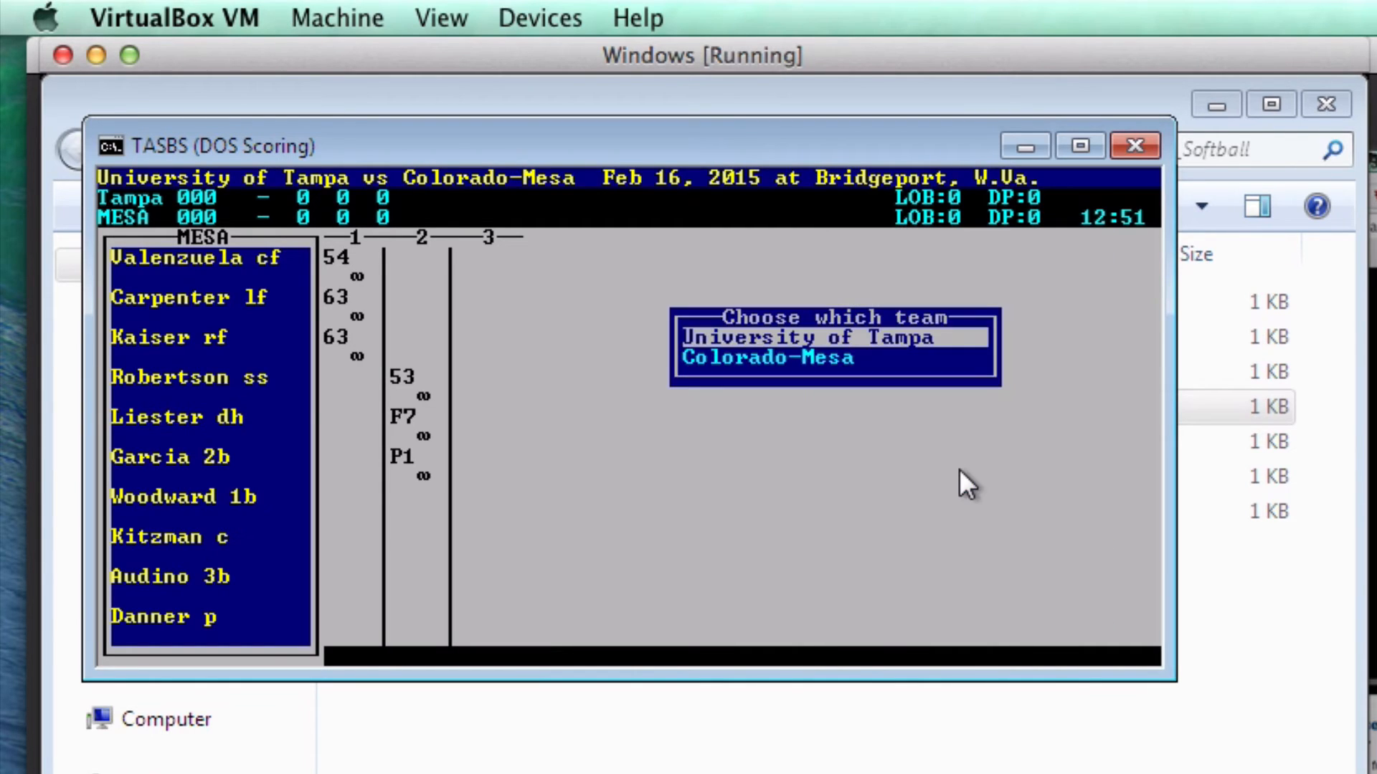
{"action": "key", "text": "Return"}
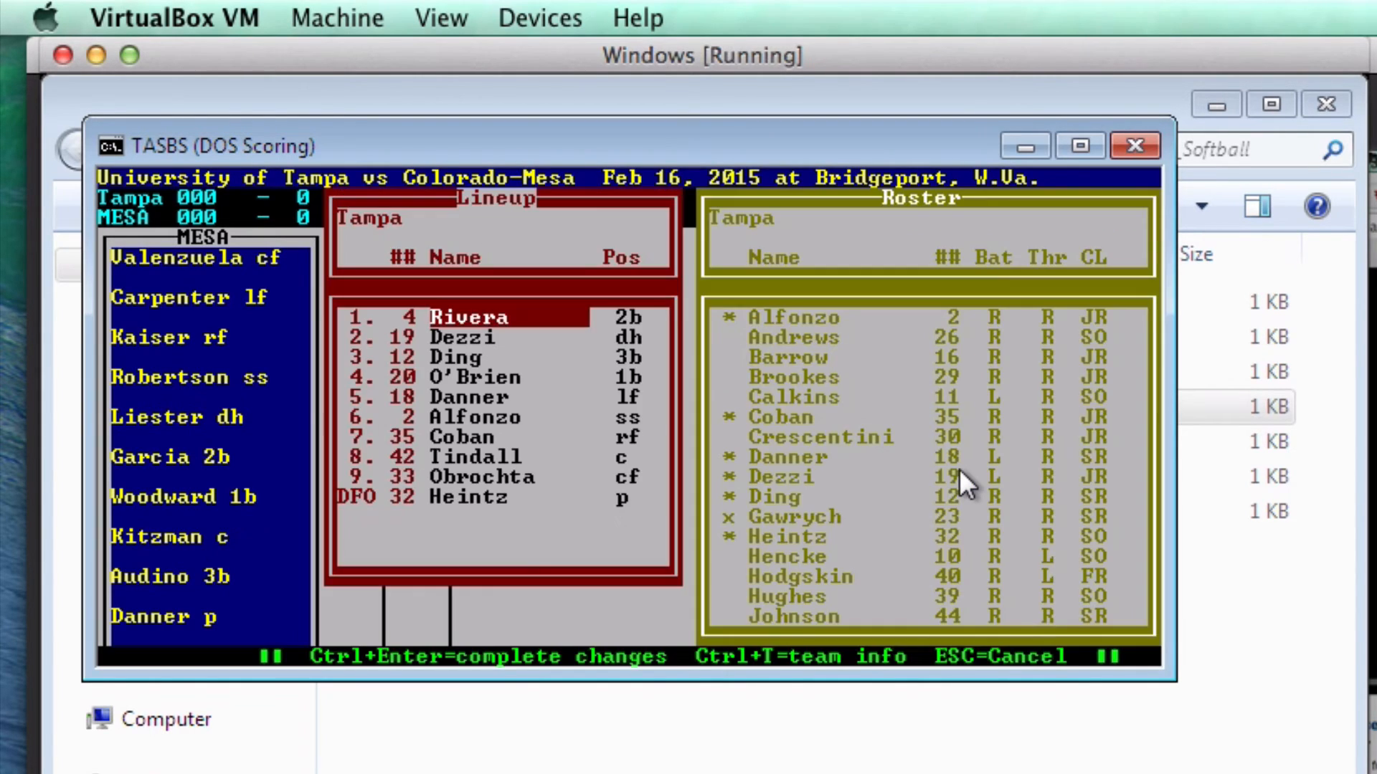
{"action": "key", "text": "Right"}
{"action": "key", "text": "Down"}
{"action": "key", "text": "Down"}
{"action": "key", "text": "Return"}
{"action": "key", "text": "Return"}
{"action": "key", "text": "Return"}
{"action": "key", "text": "Return"}
{"action": "key", "text": "Return"}
{"action": "key", "text": "Return"}
{"action": "key", "text": "Return"}
{"action": "key", "text": "Return"}
{"action": "key", "text": "Return"}
{"action": "key", "text": "Return"}
{"action": "key", "text": "Return"}
{"action": "key", "text": "Return"}
{"action": "key", "text": "Return"}
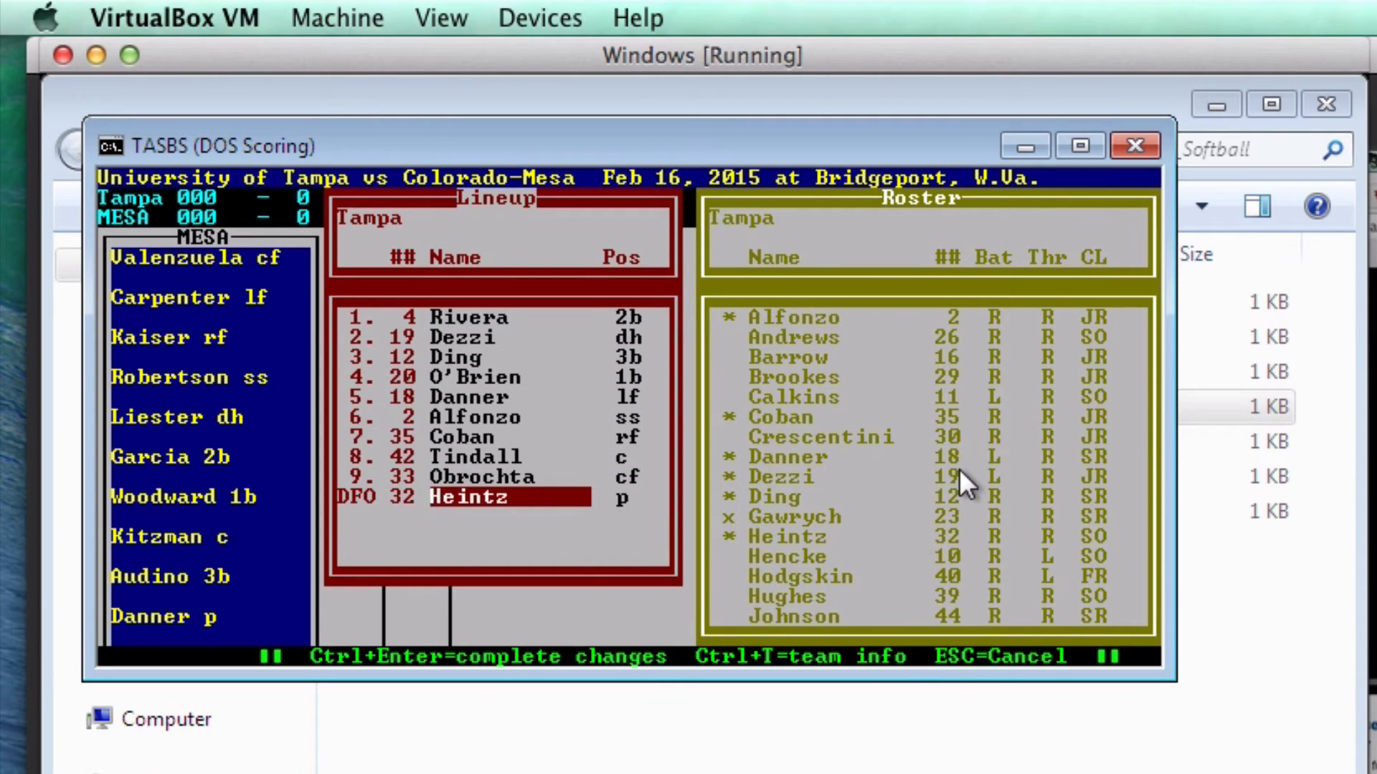
{"action": "type", "text": "39"}
{"action": "key", "text": "Return"}
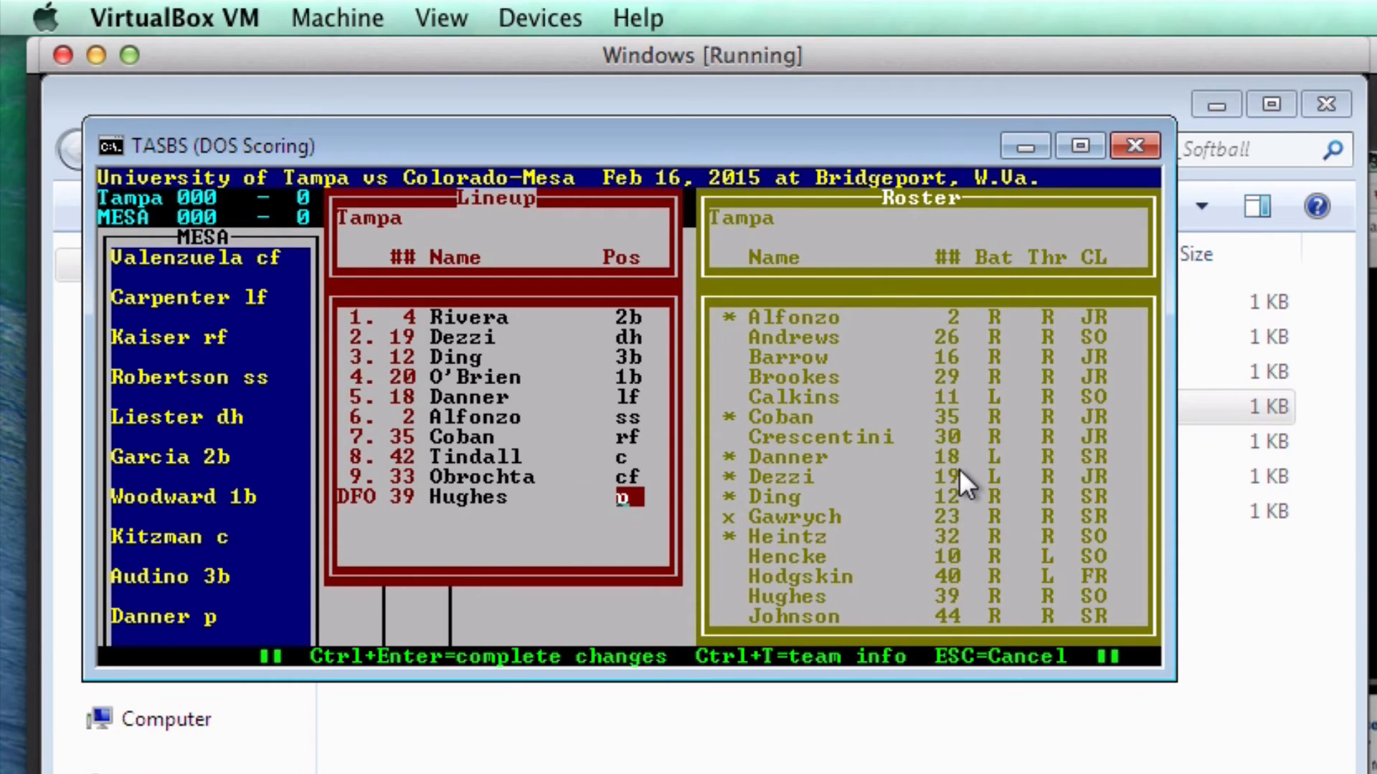
- Save Tampa's lineup change and return to play entry
{"action": "key", "text": "ctrl+Return"}
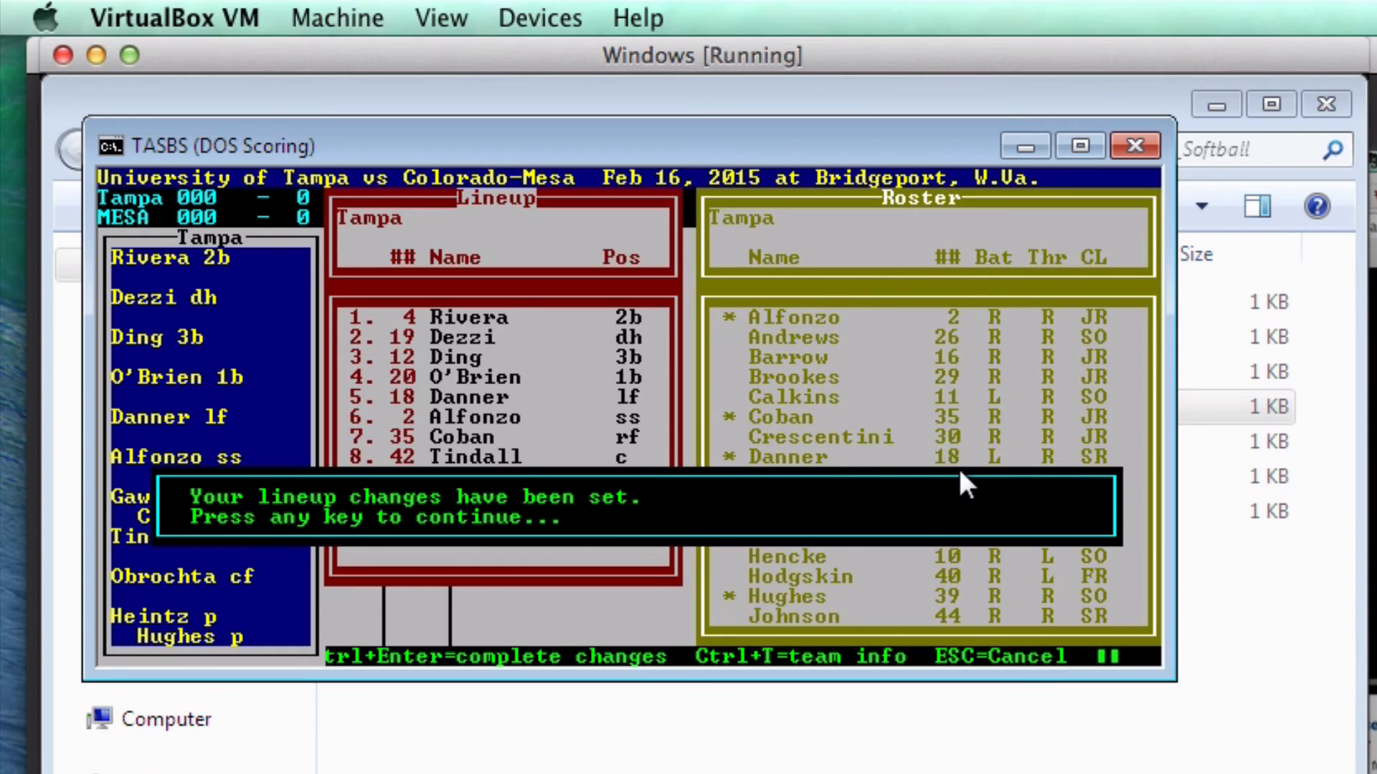
{"action": "key", "text": "Return"}
{"action": "key", "text": "Up"}
{"action": "key", "text": "Up"}
{"action": "key", "text": "Return"}
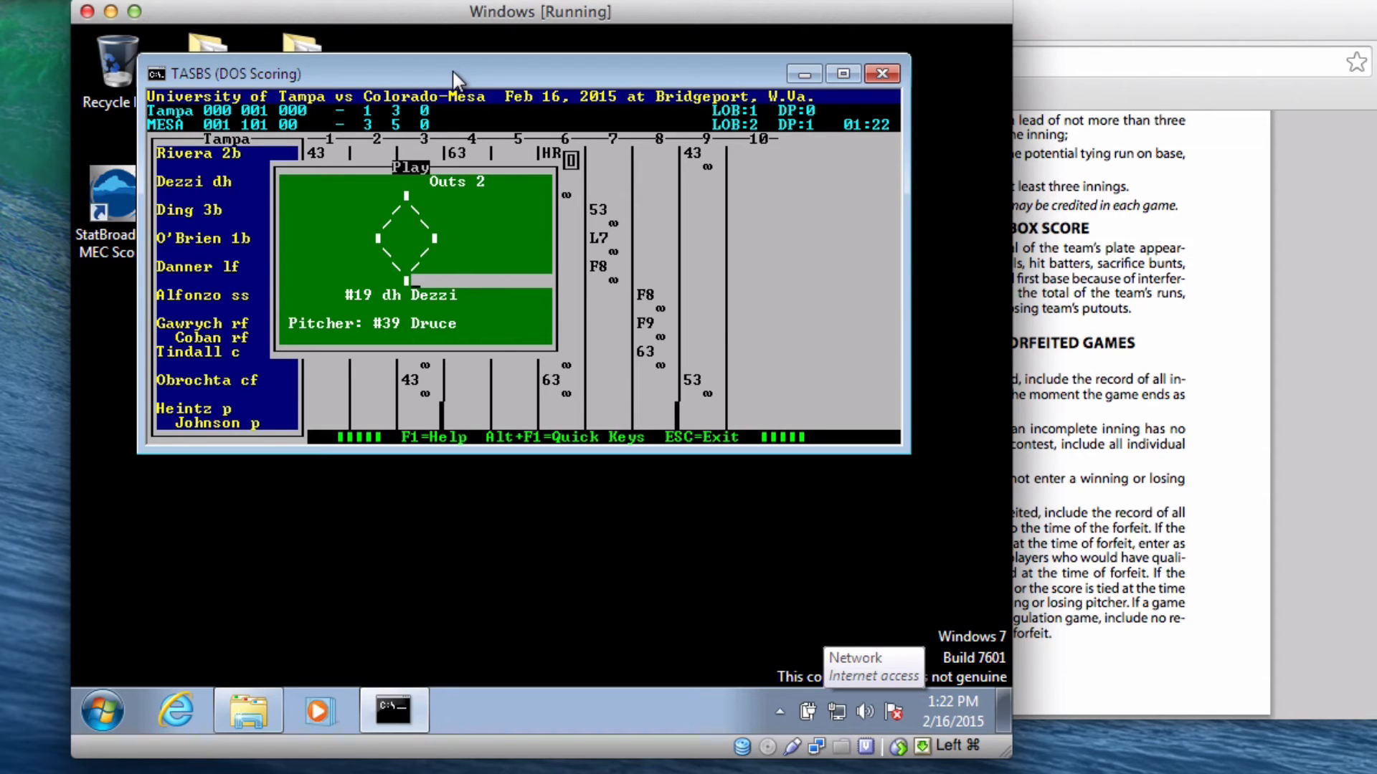
- Record Dezzi's F8 flyout to center, ending Tampa's ninth scoreless
{"action": "type", "text": "F8"}
{"action": "key", "text": "Return"}
{"action": "key", "text": "Return"}
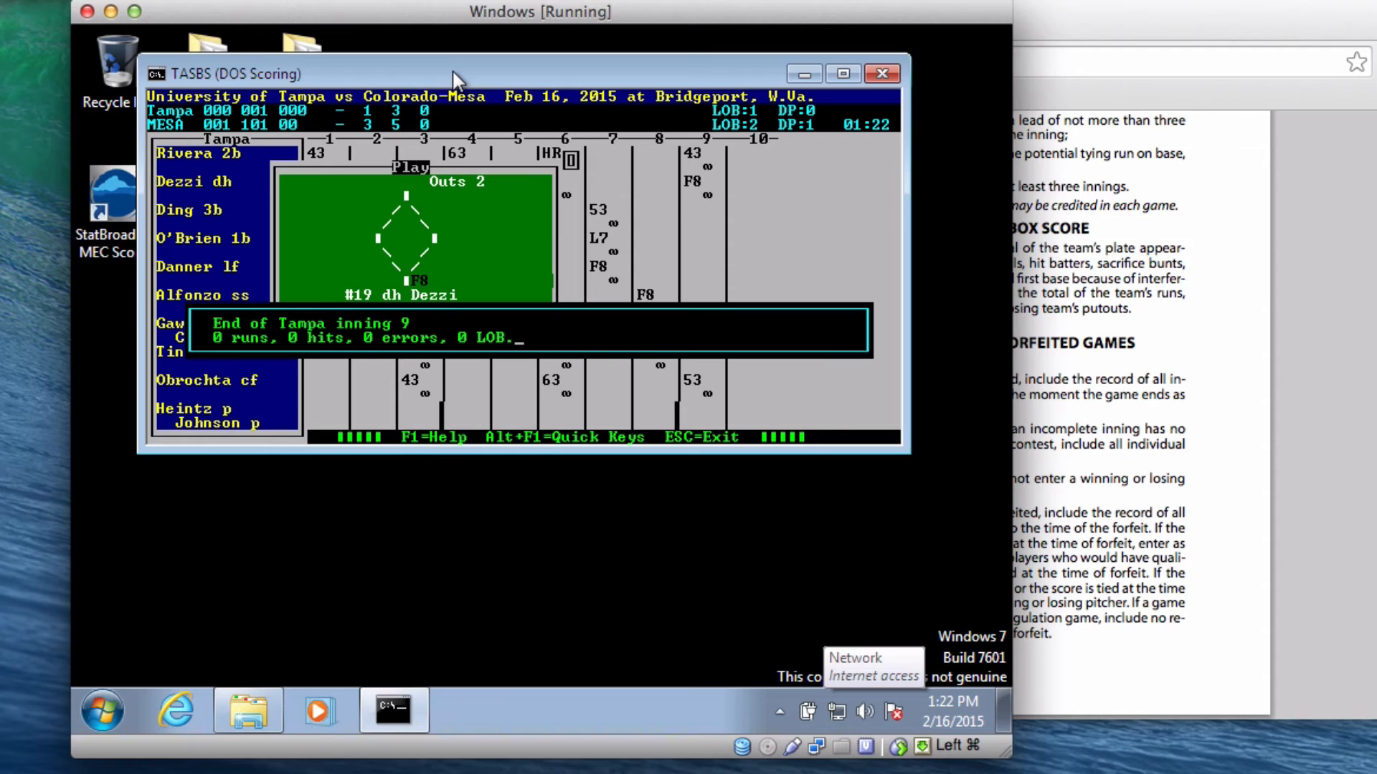
{"action": "key", "text": "Return"}
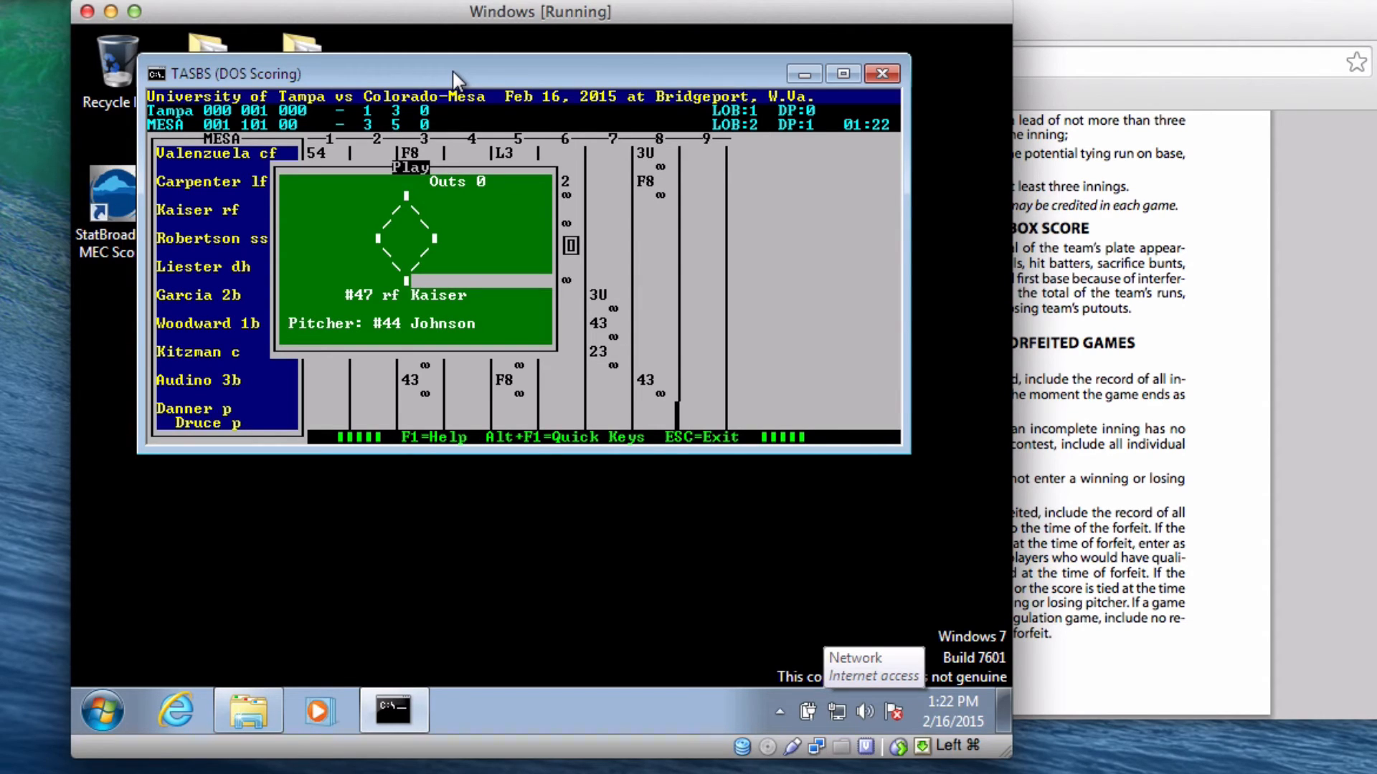
- In the game wrap-up, enter team records 57-5 and 47-12
{"action": "key", "text": "Escape"}
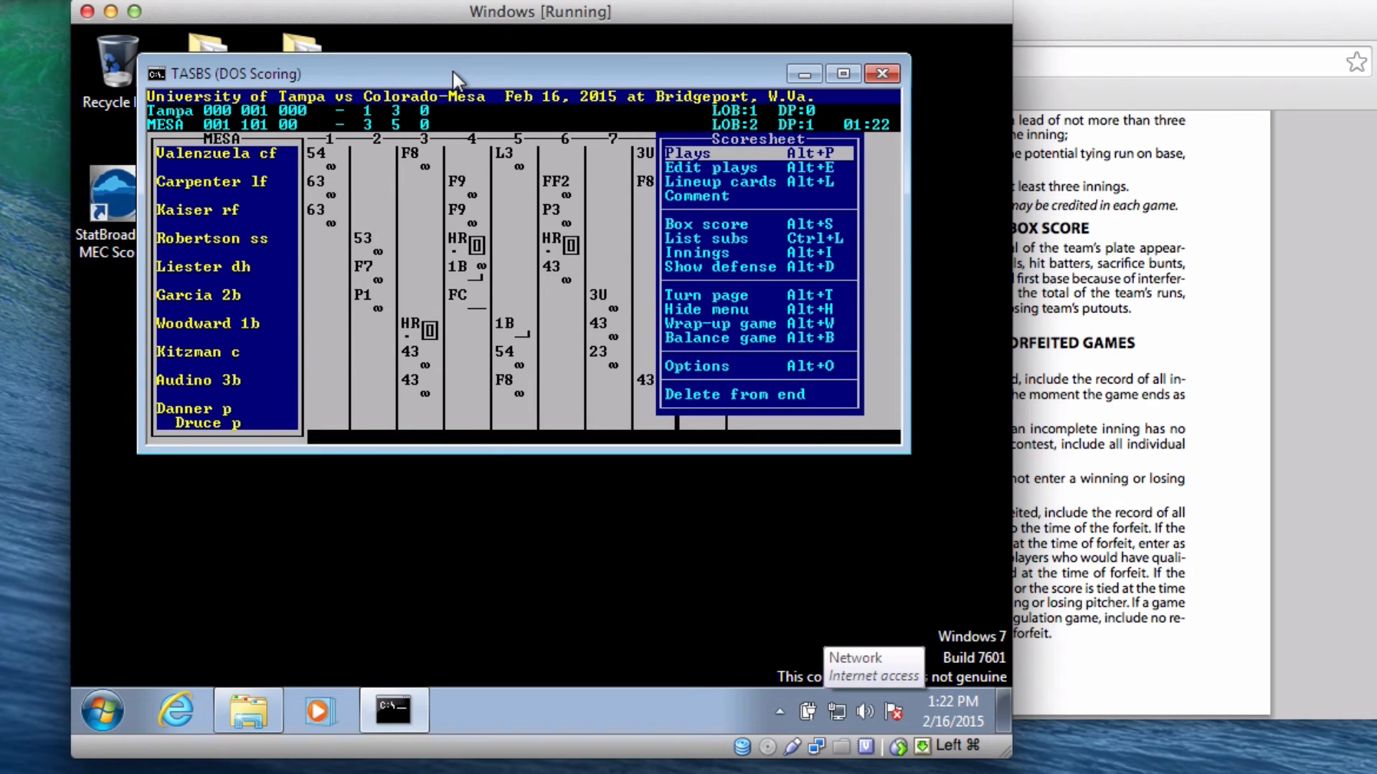
{"action": "key", "text": "Down"}
{"action": "key", "text": "Down"}
{"action": "key", "text": "Down"}
{"action": "key", "text": "Down"}
{"action": "key", "text": "Down"}
{"action": "key", "text": "Down"}
{"action": "key", "text": "Down"}
{"action": "key", "text": "Down"}
{"action": "key", "text": "Down"}
{"action": "key", "text": "Down"}
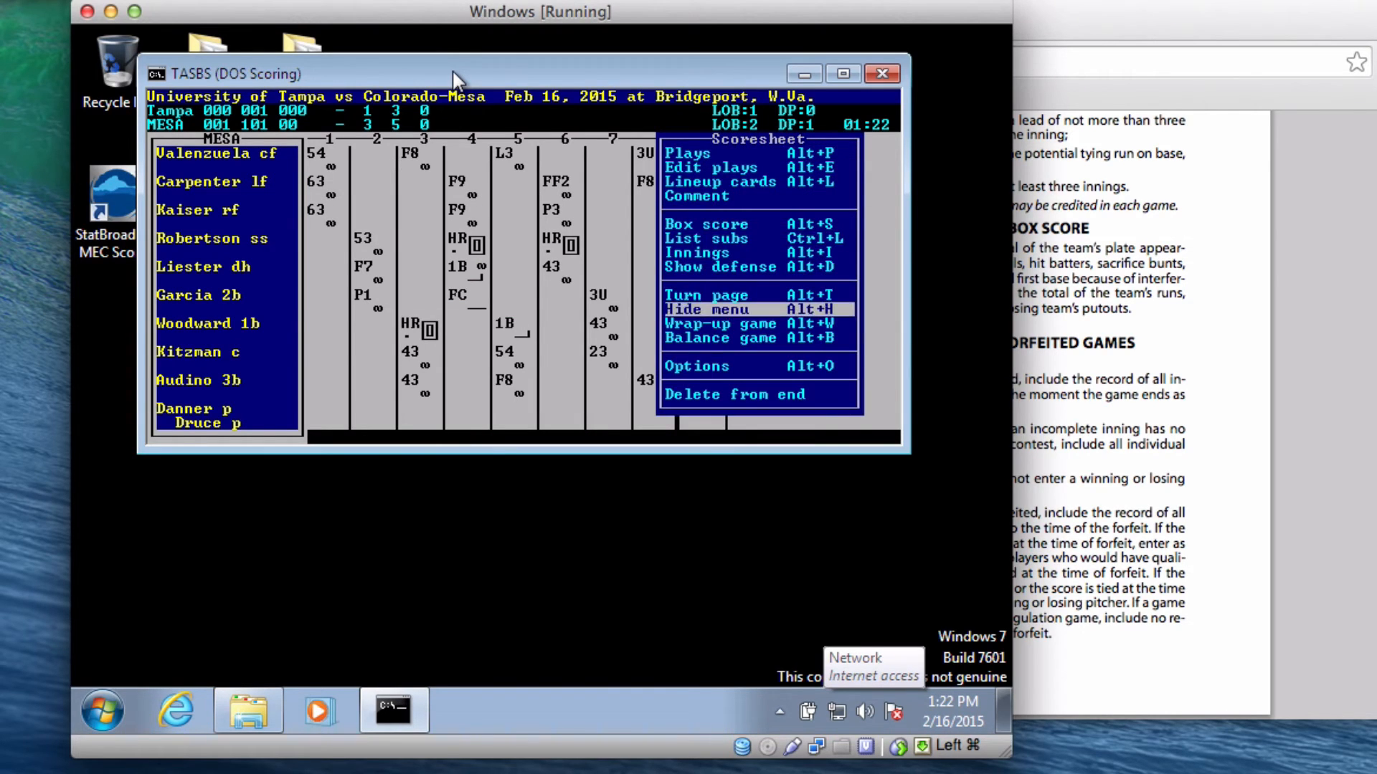
{"action": "key", "text": "Return"}
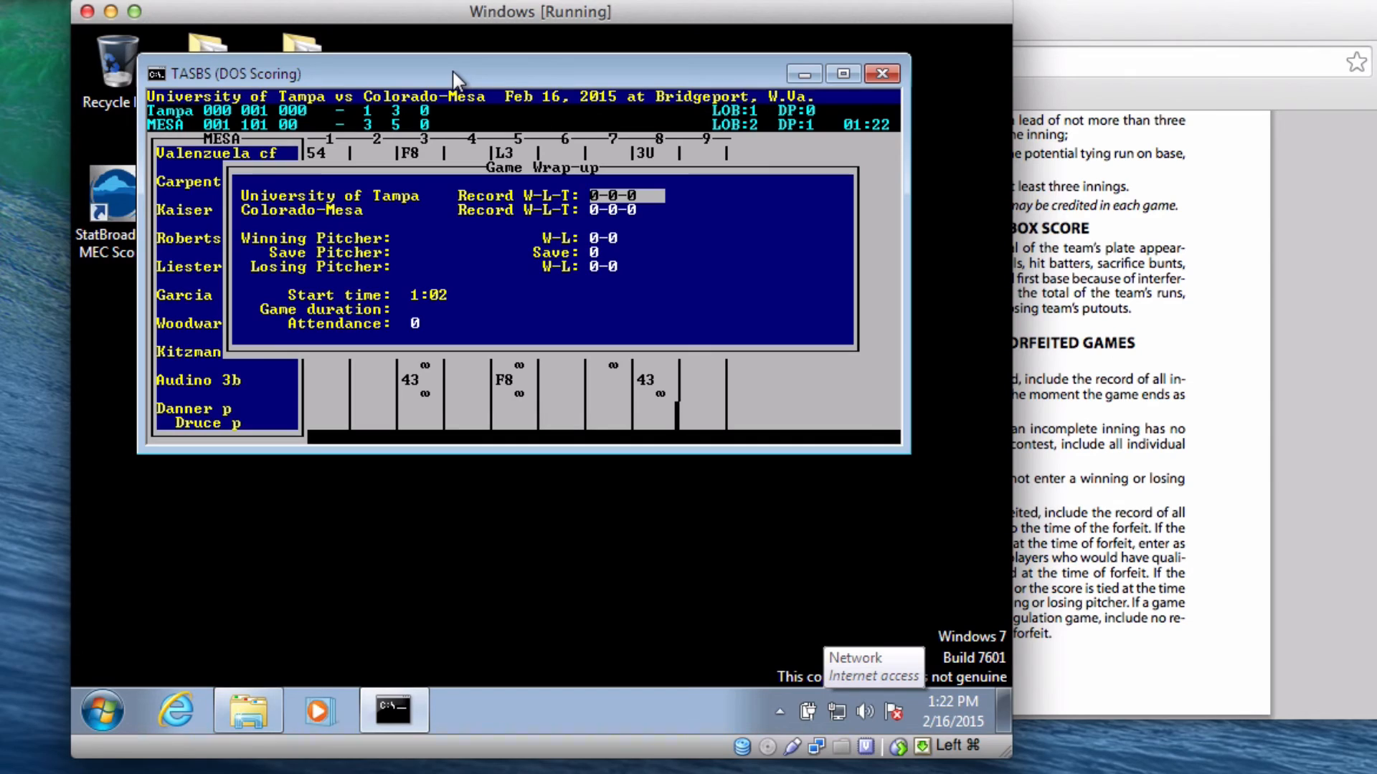
{"action": "type", "text": "57-5"}
{"action": "key", "text": "Return"}
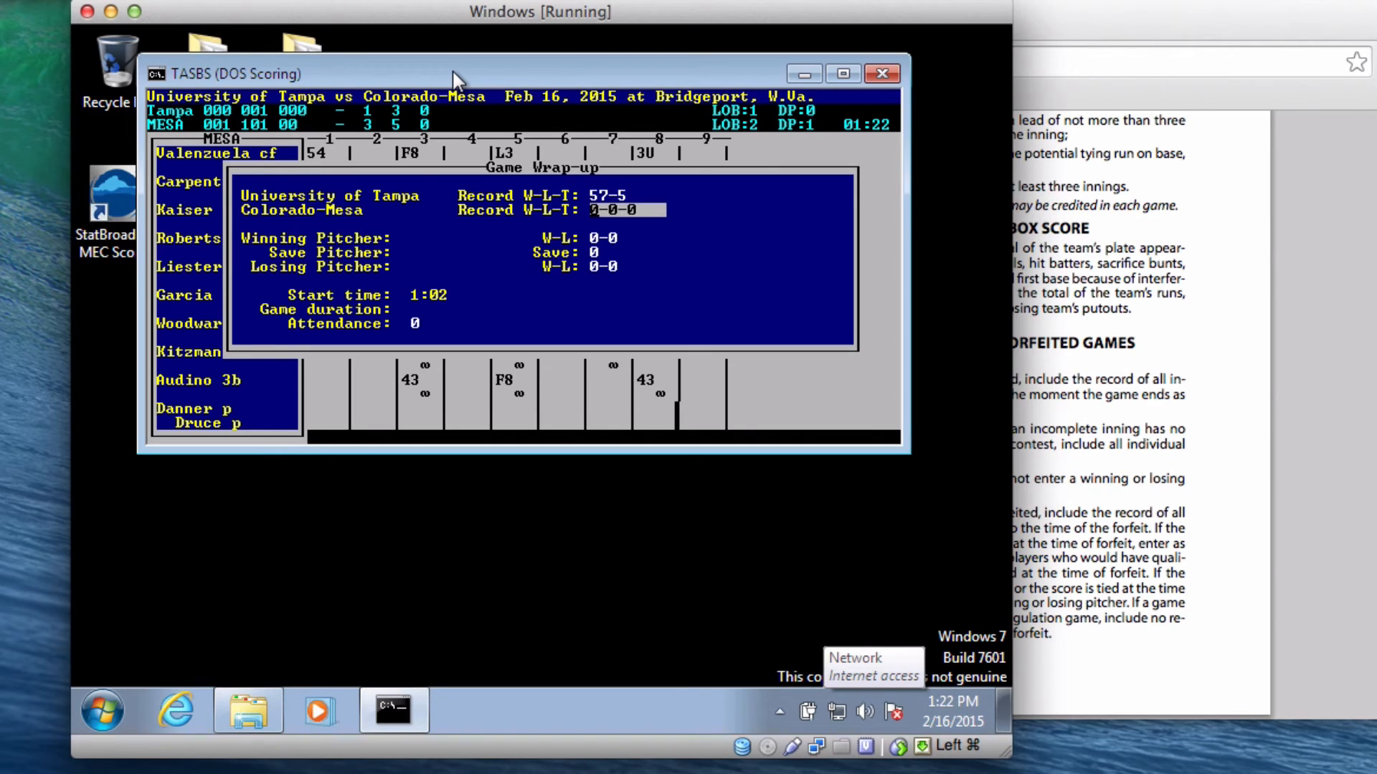
{"action": "type", "text": "47-12"}
- Credit Danner as the winning pitcher with a 12-3 record
{"action": "key", "text": "Return"}
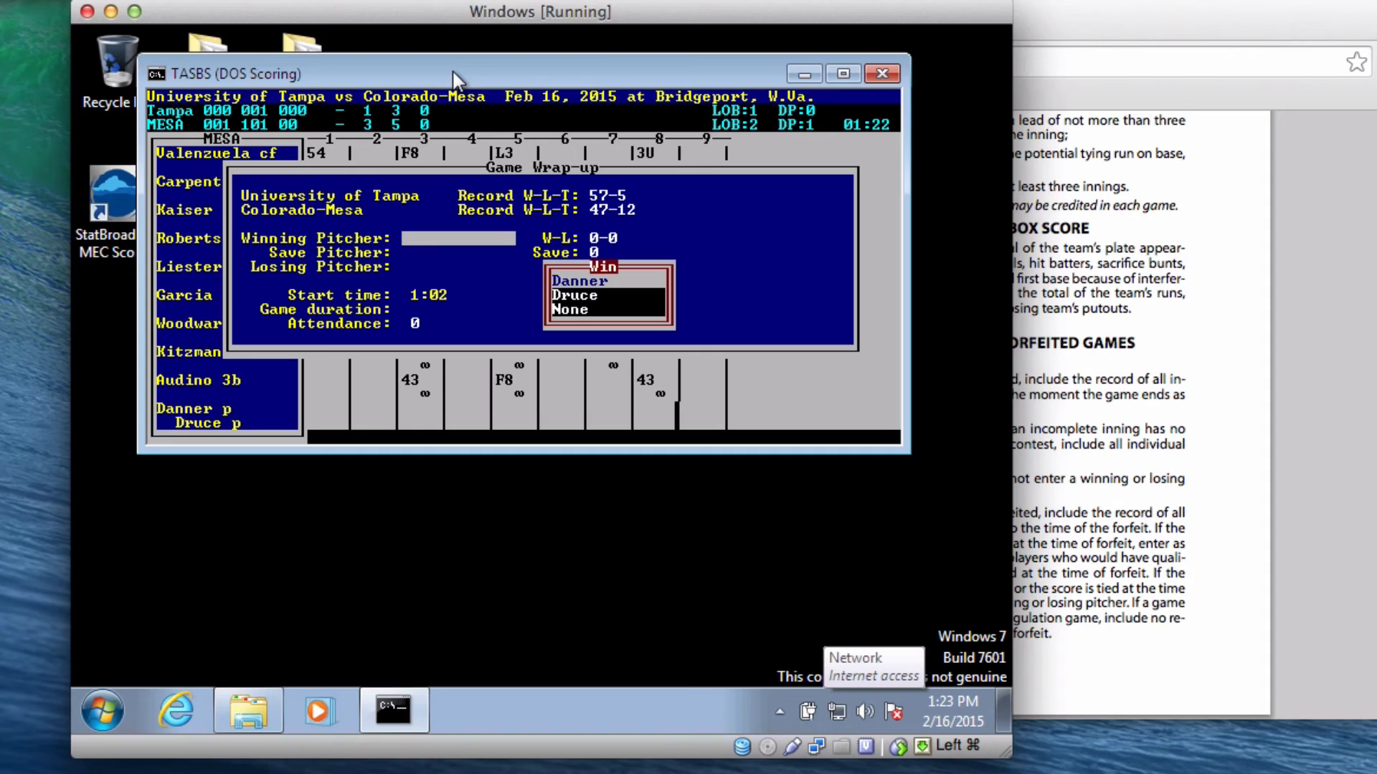
{"action": "key", "text": "Return"}
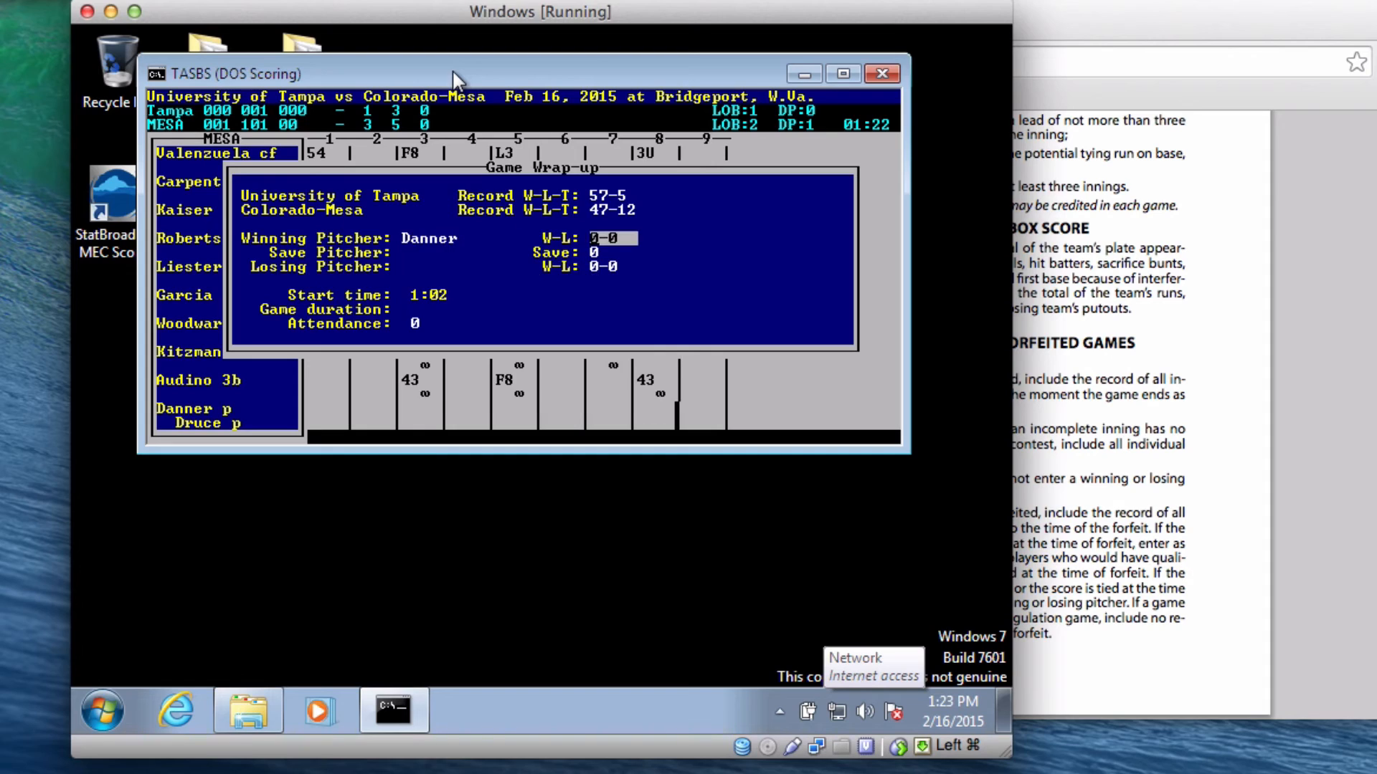
{"action": "type", "text": "12-3"}
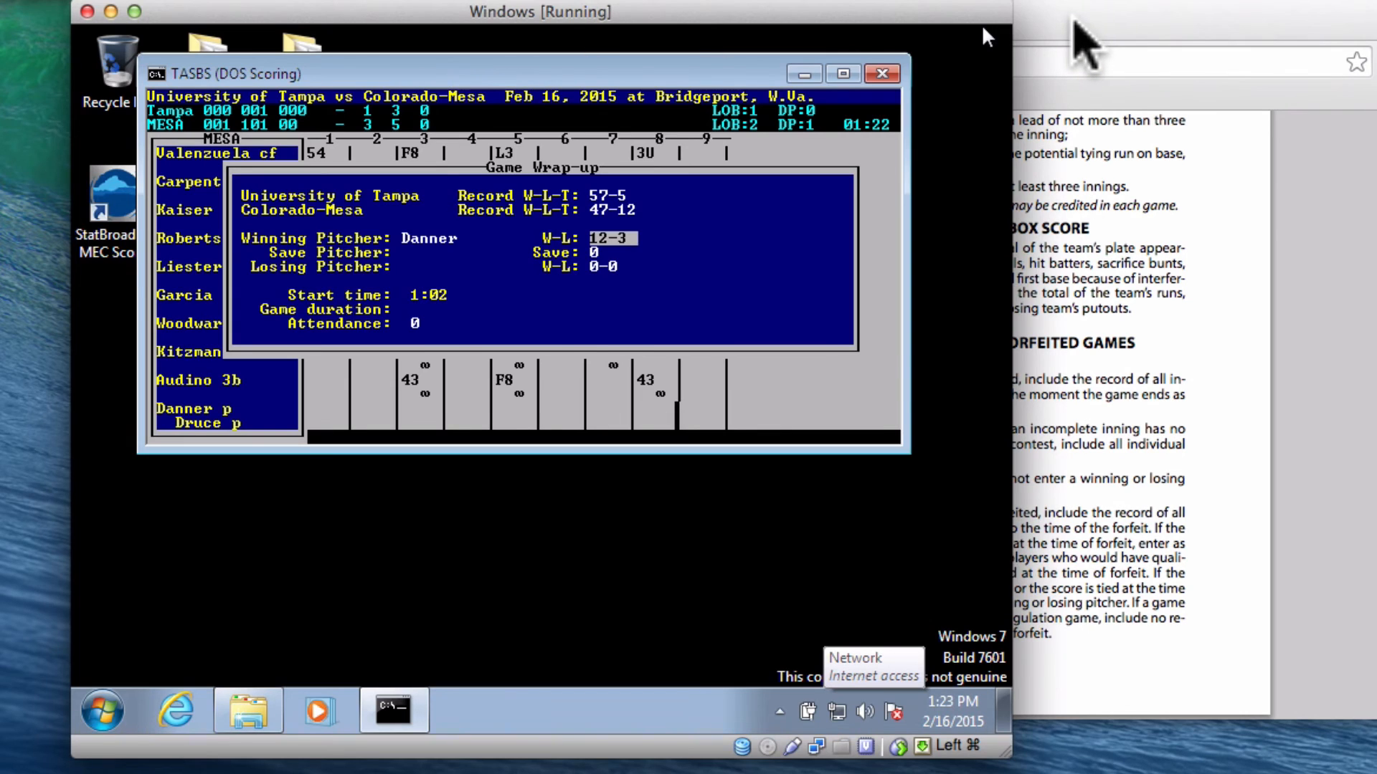
{"action": "left_click", "coordinate": [1073, 21]}
{"action": "scroll", "coordinate": [853, 373], "scroll_direction": "down", "scroll_amount": 2}
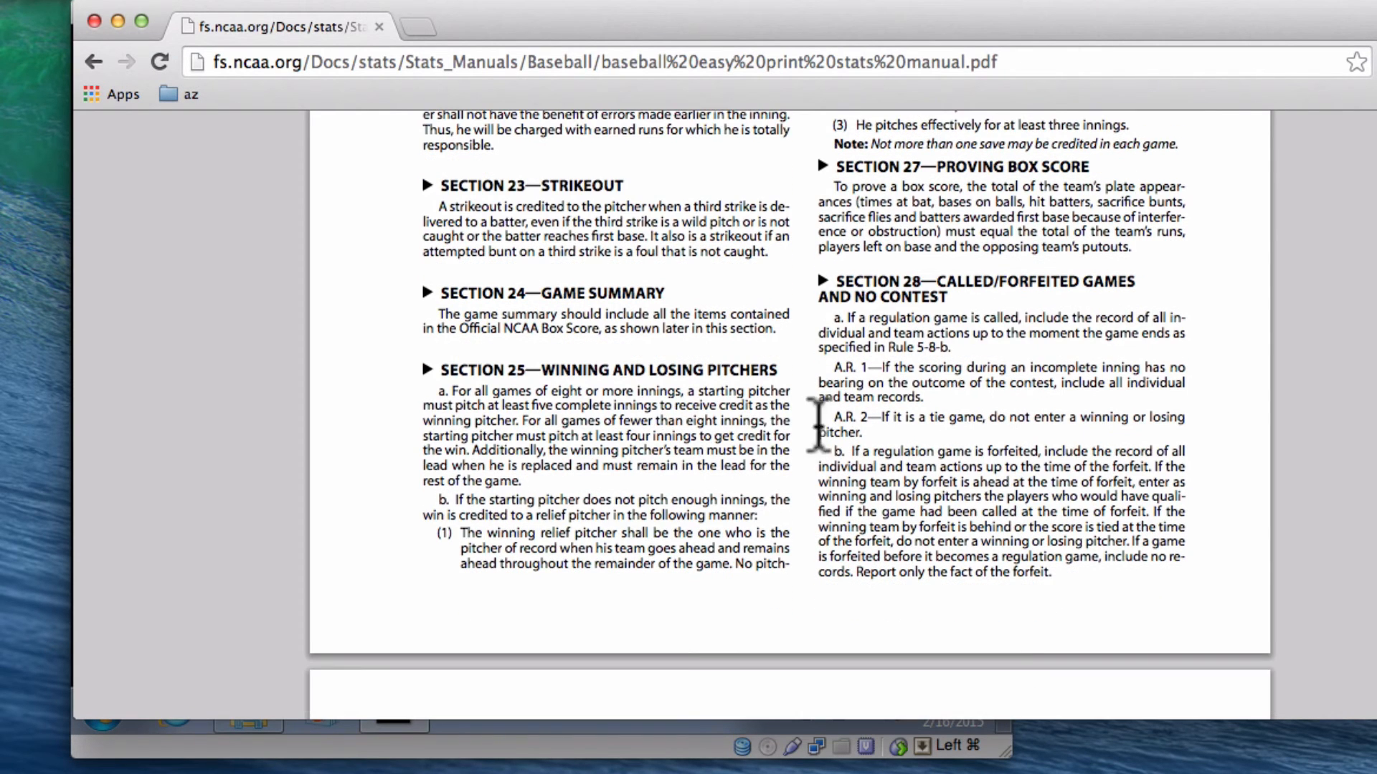
{"action": "scroll", "coordinate": [725, 423], "scroll_direction": "down", "scroll_amount": 1}
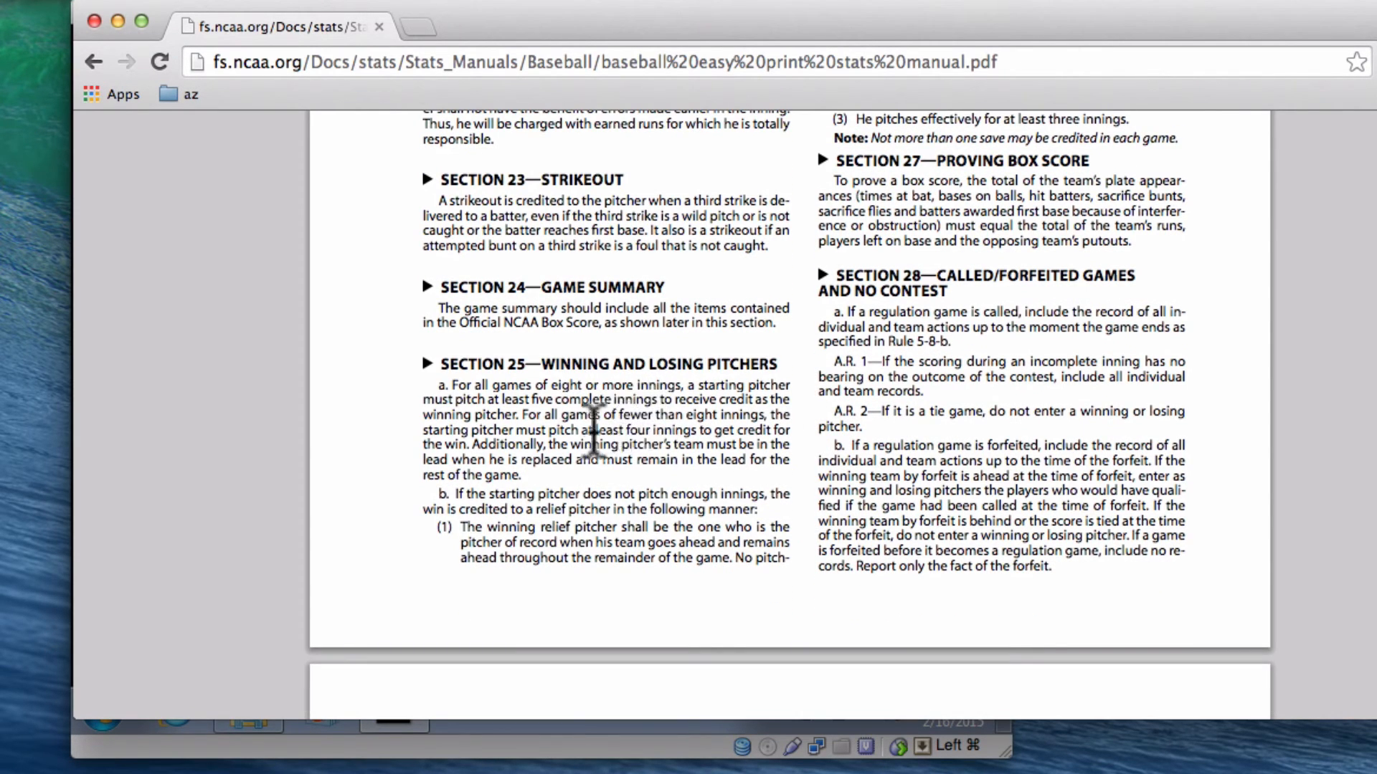
{"action": "scroll", "coordinate": [649, 448], "scroll_direction": "up", "scroll_amount": 5}
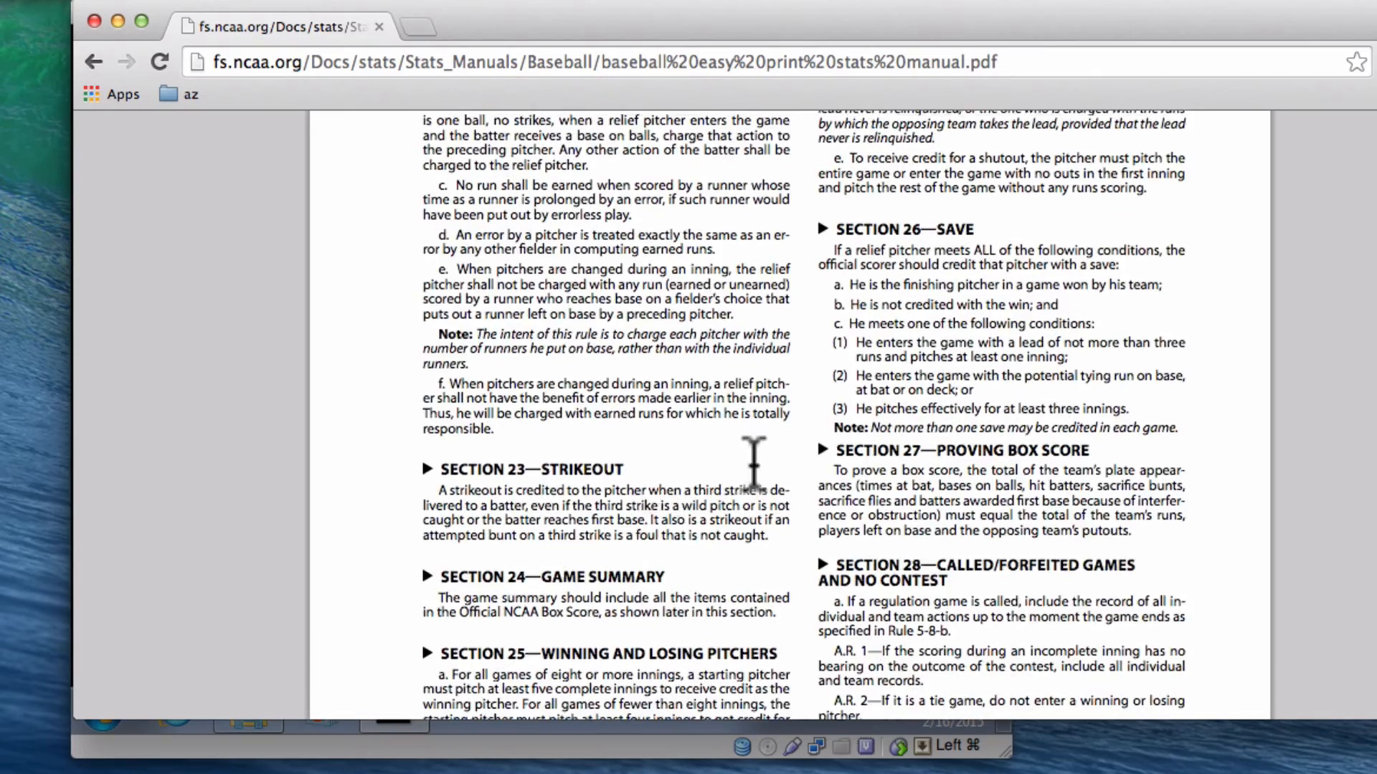
{"action": "scroll", "coordinate": [754, 462], "scroll_direction": "up", "scroll_amount": 7}
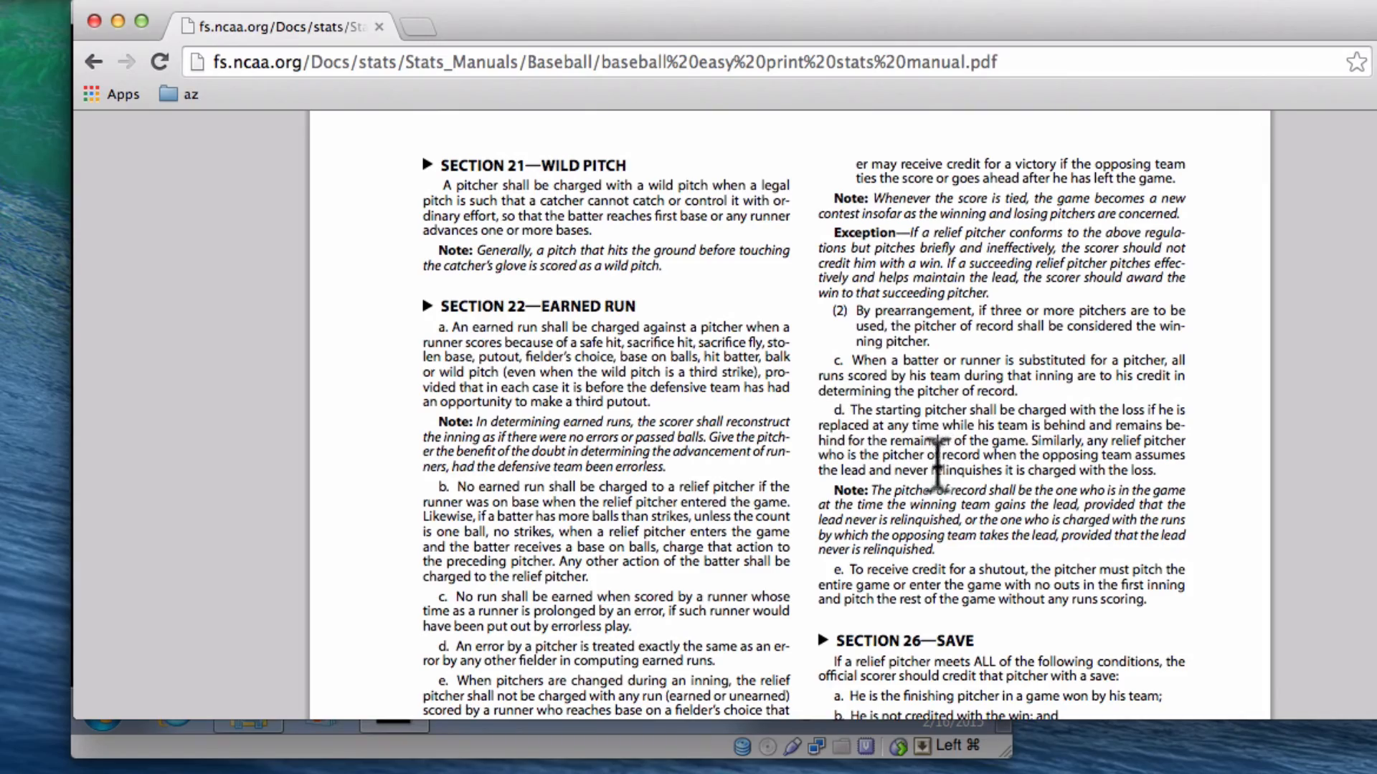
{"action": "scroll", "coordinate": [714, 459], "scroll_direction": "down", "scroll_amount": 8}
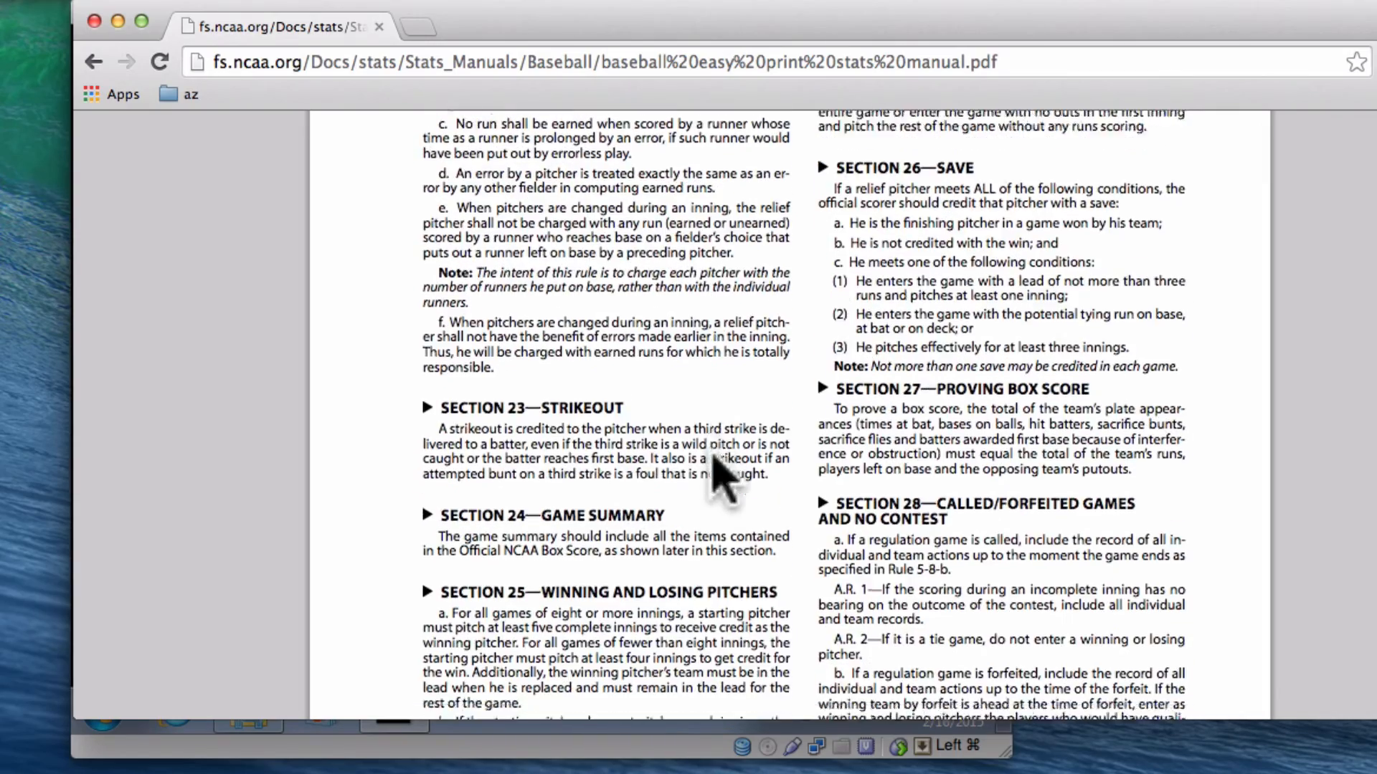
{"action": "scroll", "coordinate": [723, 479], "scroll_direction": "down", "scroll_amount": 5}
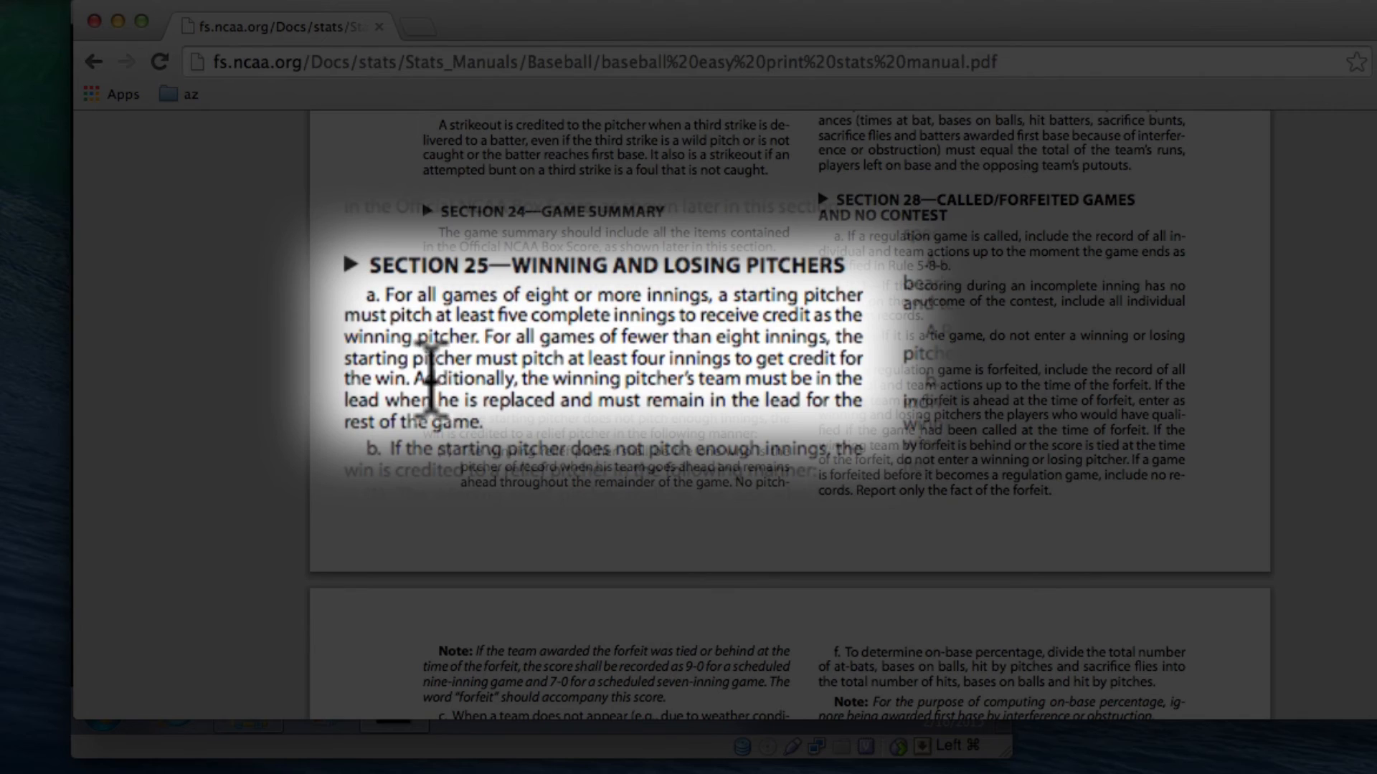
{"action": "left_click_drag", "start_coordinate": [473, 369], "coordinate": [629, 423]}
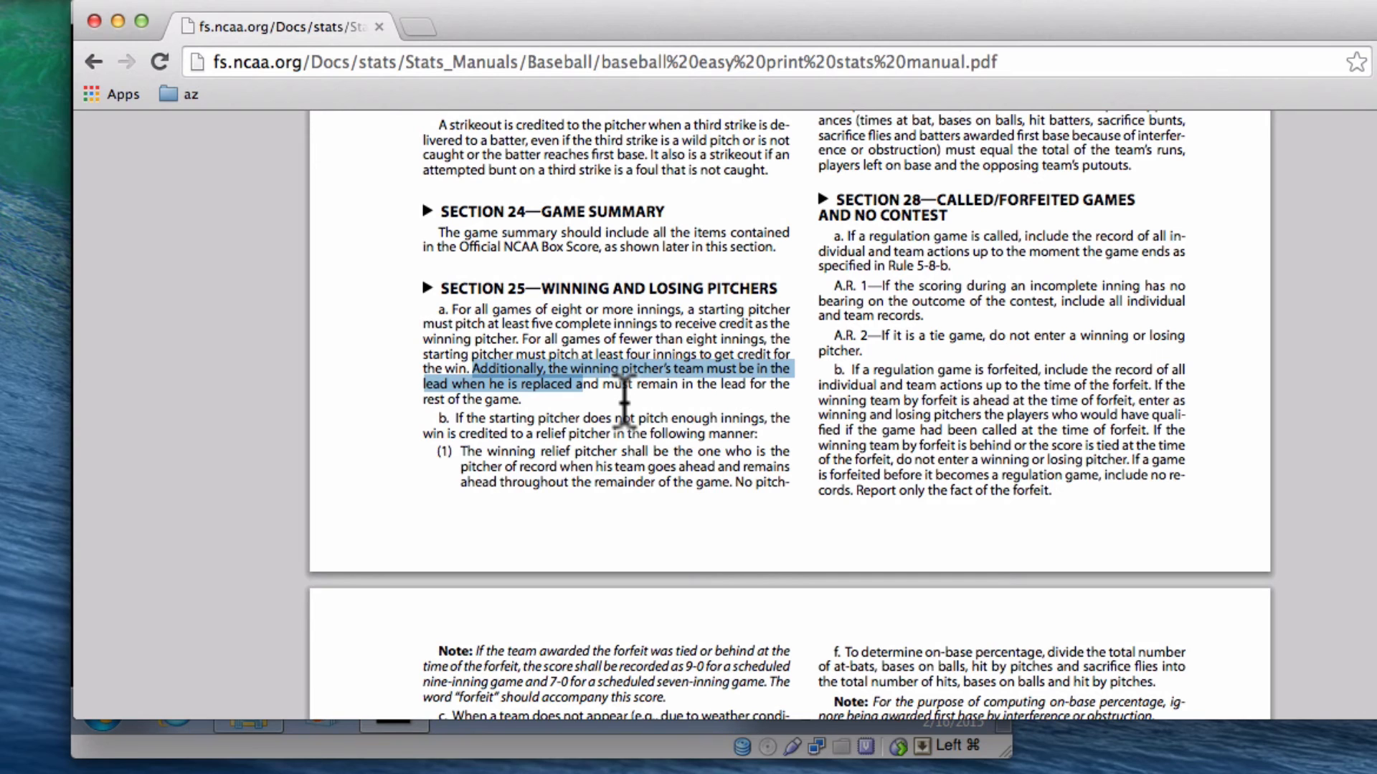
{"action": "left_click", "coordinate": [624, 399]}
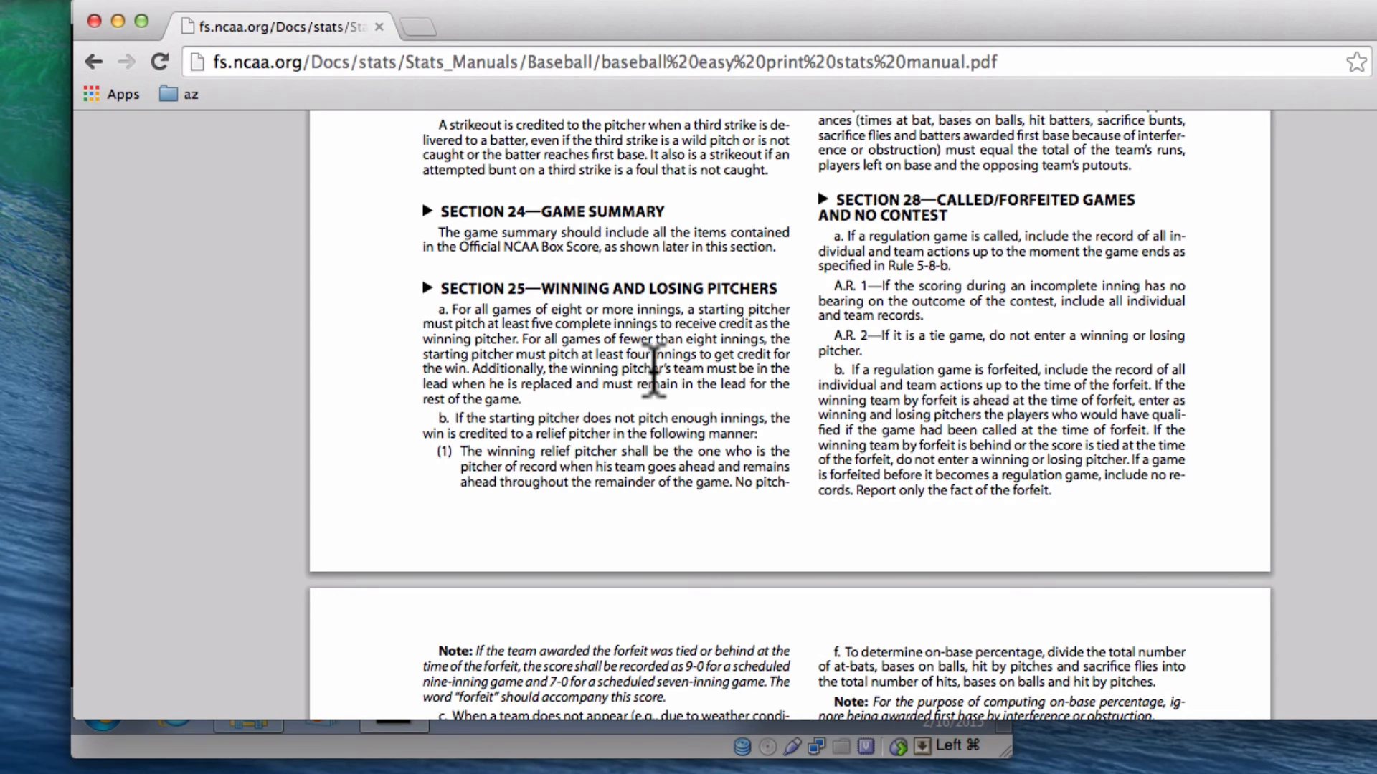
{"action": "key", "text": "super+Tab"}
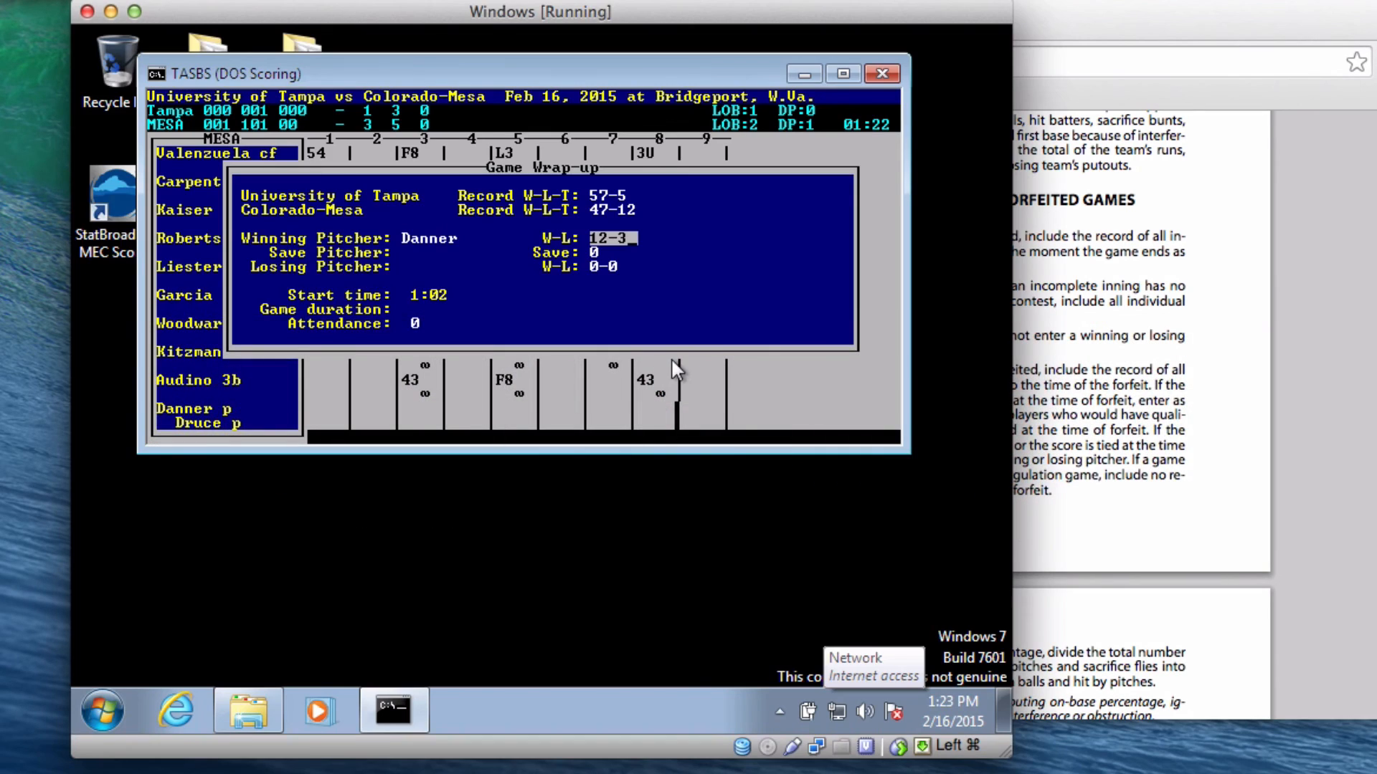
- Credit Druce with the save (5 saves), then bring the NCAA manual forward
{"action": "key", "text": "Return"}
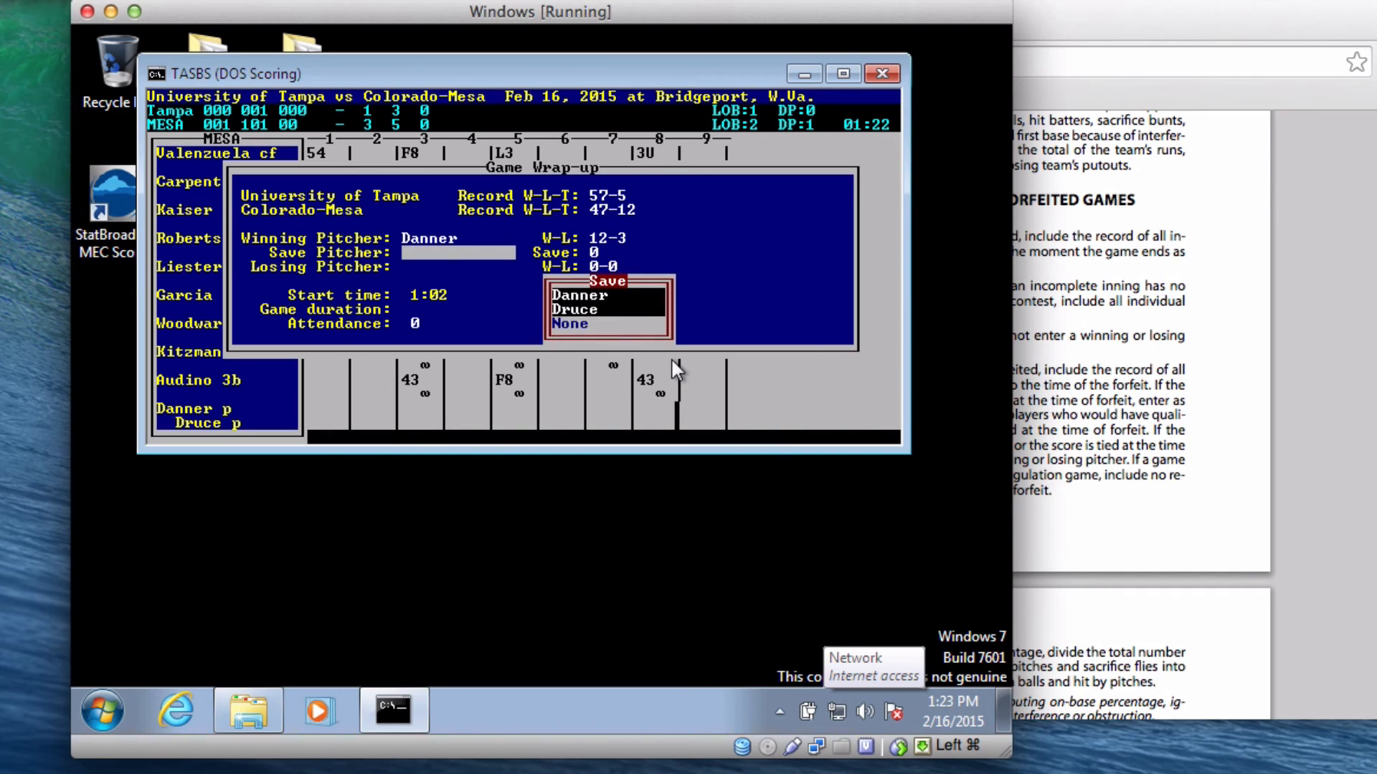
{"action": "key", "text": "Up"}
{"action": "key", "text": "Return"}
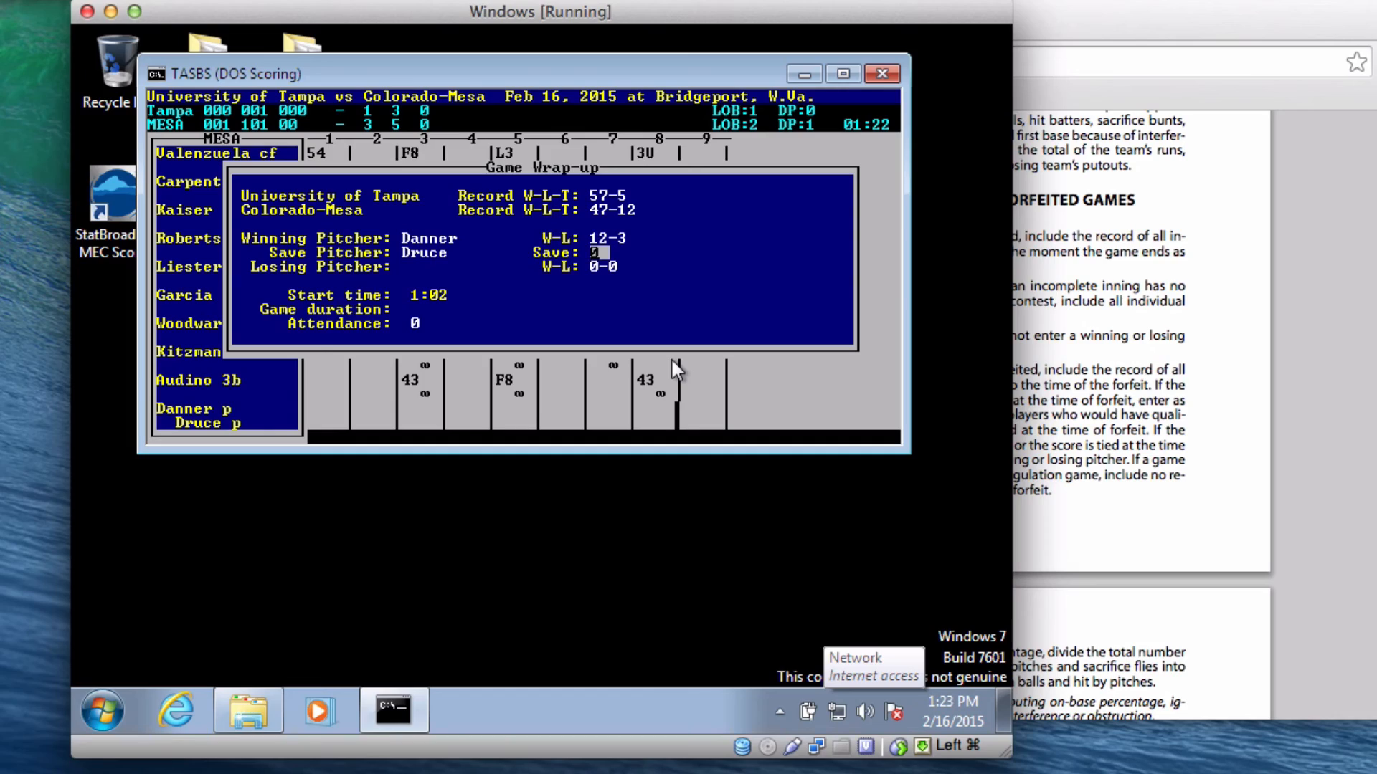
{"action": "type", "text": "5"}
{"action": "key", "text": "Return"}
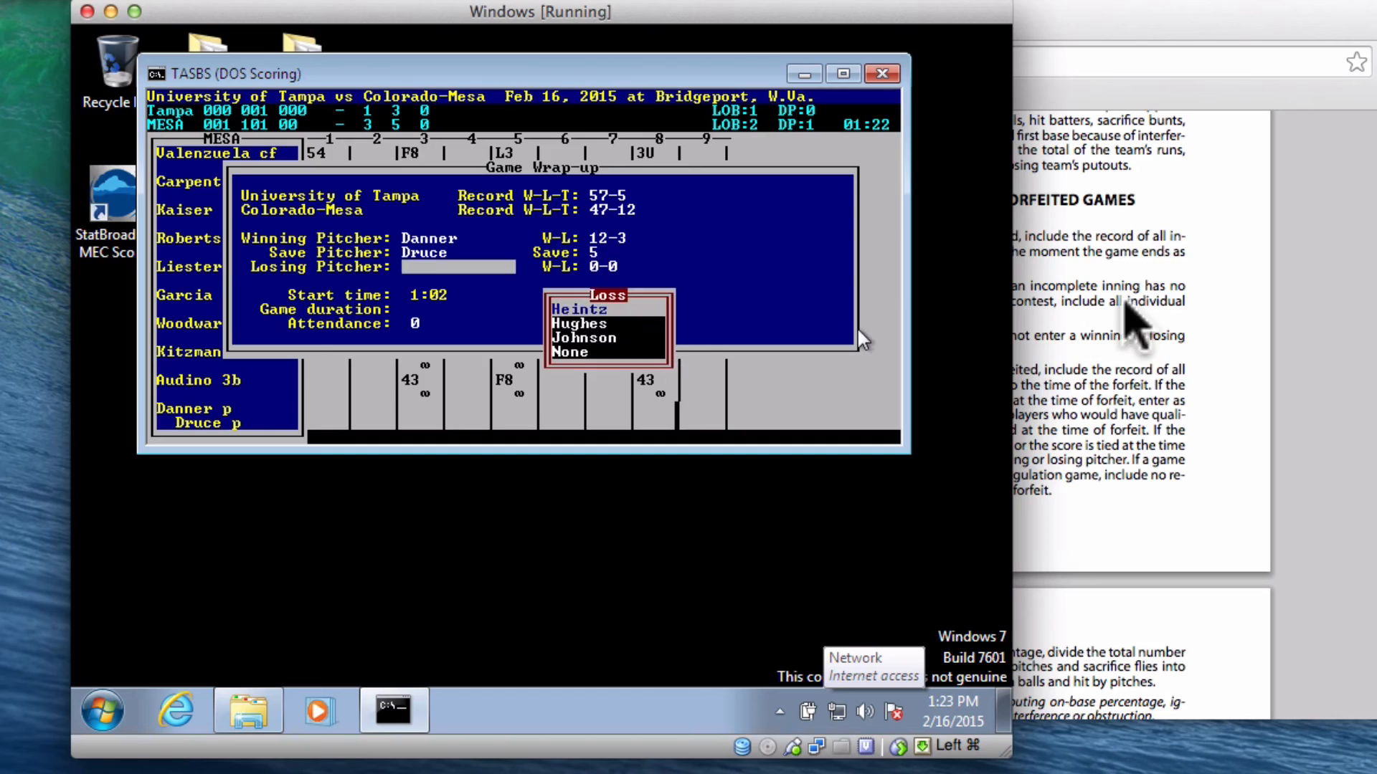
{"action": "left_click", "coordinate": [1124, 302]}
{"action": "scroll", "coordinate": [1147, 283], "scroll_direction": "up", "scroll_amount": 10}
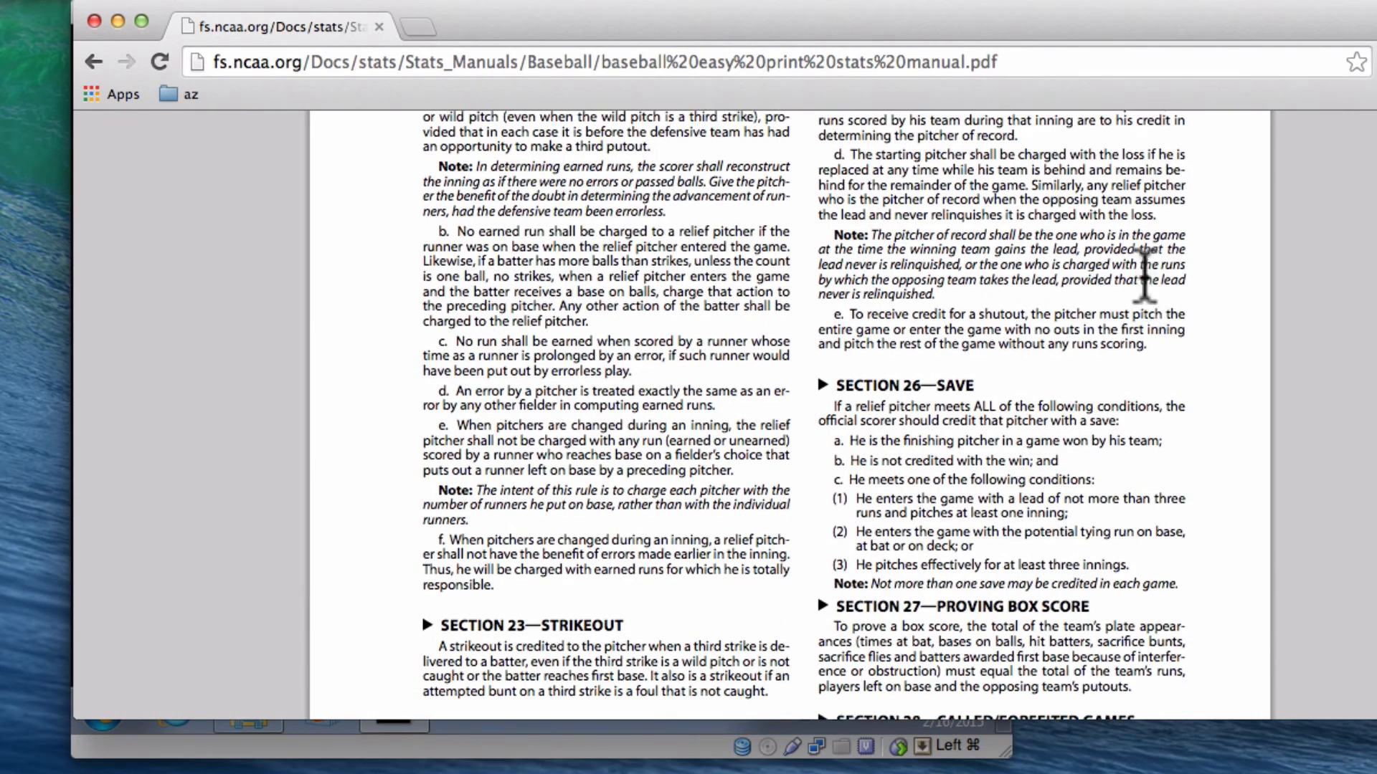
- Scroll the NCAA manual to Section 26's criteria for a save
{"action": "scroll", "coordinate": [1145, 278], "scroll_direction": "up", "scroll_amount": 5}
{"action": "scroll", "coordinate": [1142, 345], "scroll_direction": "down", "scroll_amount": 10}
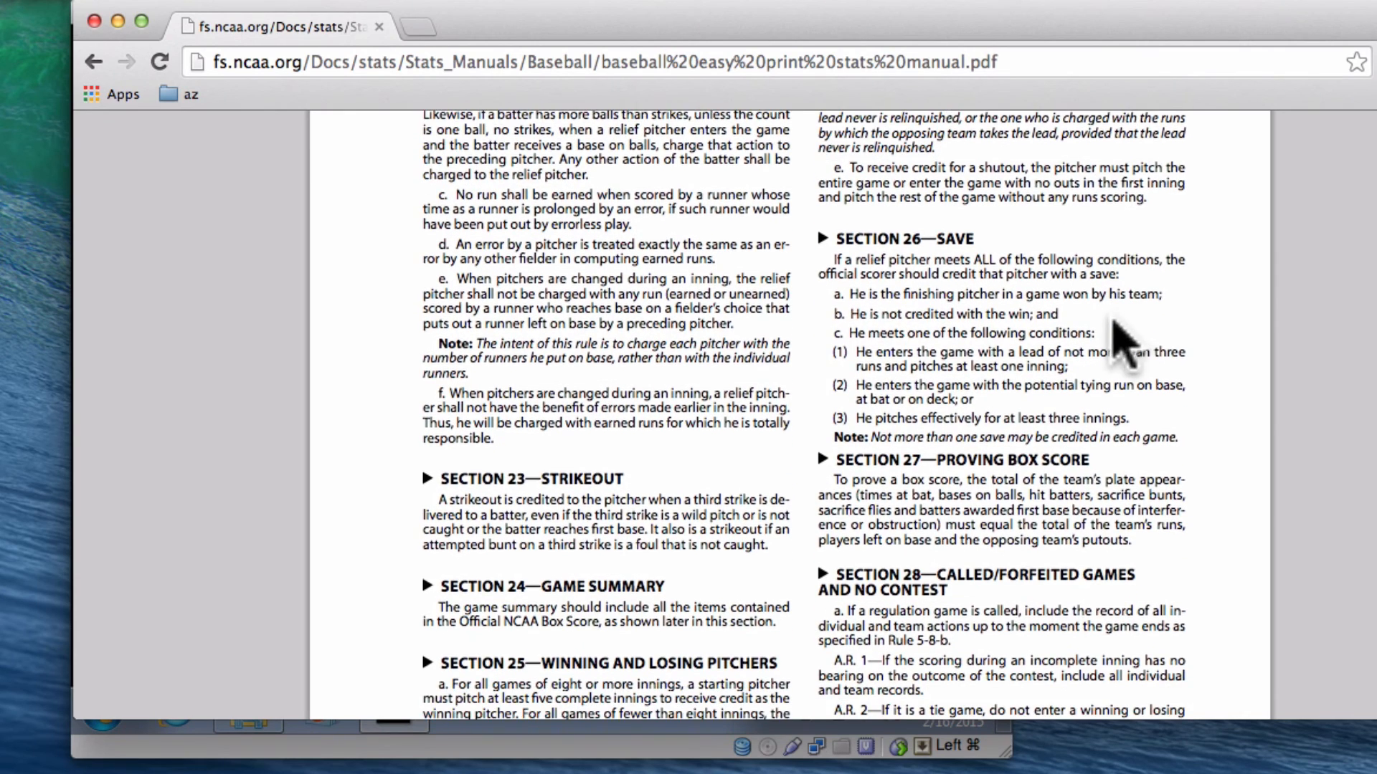
{"action": "scroll", "coordinate": [1122, 340], "scroll_direction": "down", "scroll_amount": 1}
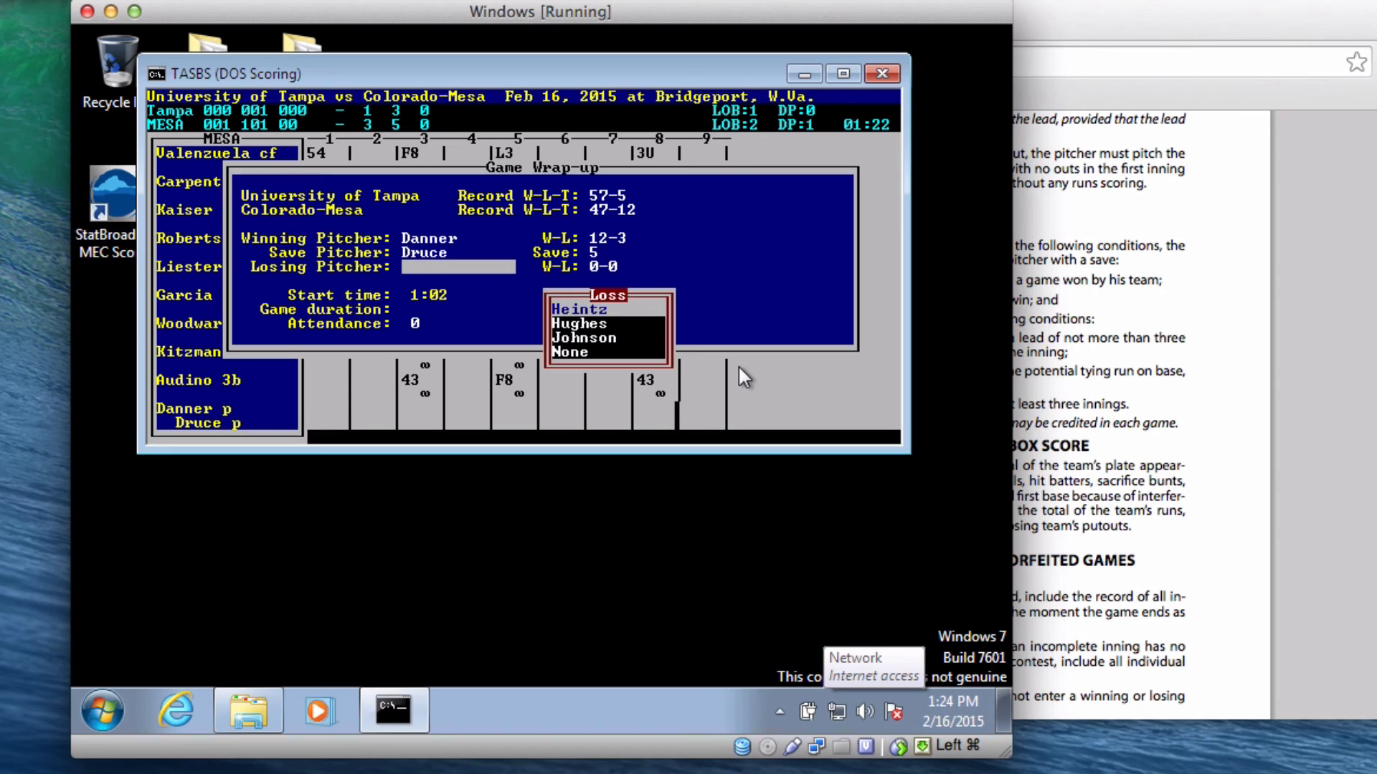
- Highlight Hughes for the loss and check Section 25's losing-pitcher rule in the manual
{"action": "key", "text": "Down"}
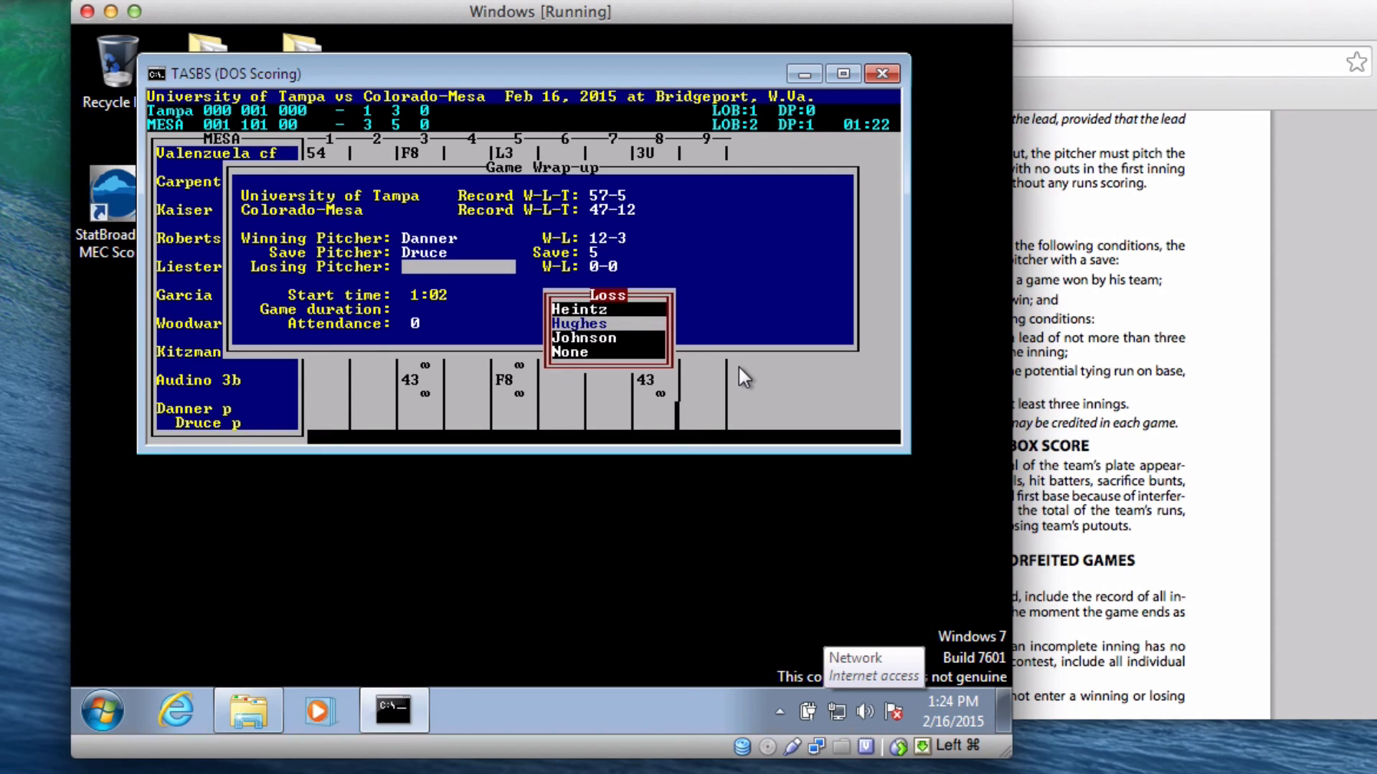
{"action": "left_click", "coordinate": [1205, 337]}
{"action": "scroll", "coordinate": [1202, 330], "scroll_direction": "up", "scroll_amount": 10}
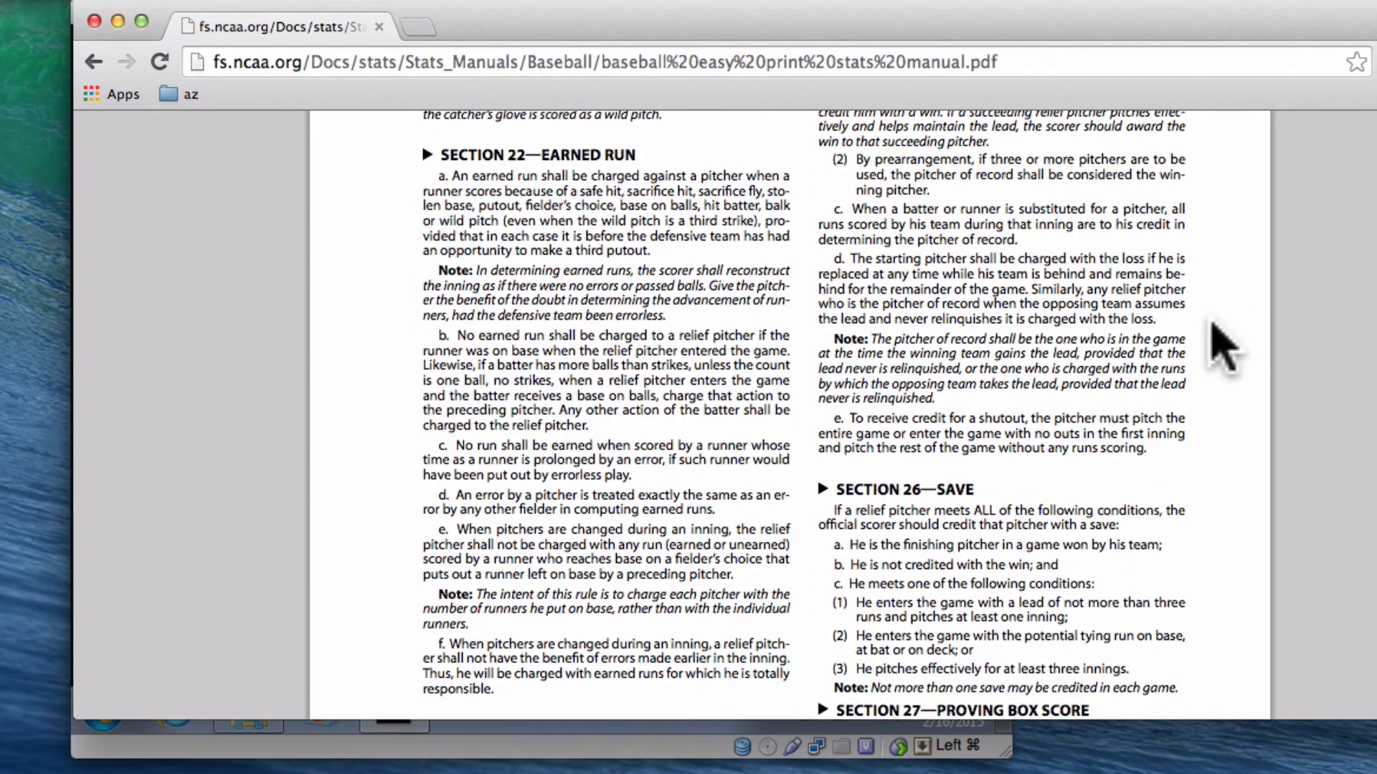
{"action": "scroll", "coordinate": [1203, 330], "scroll_direction": "up", "scroll_amount": 1}
{"action": "scroll", "coordinate": [1208, 348], "scroll_direction": "down", "scroll_amount": 1}
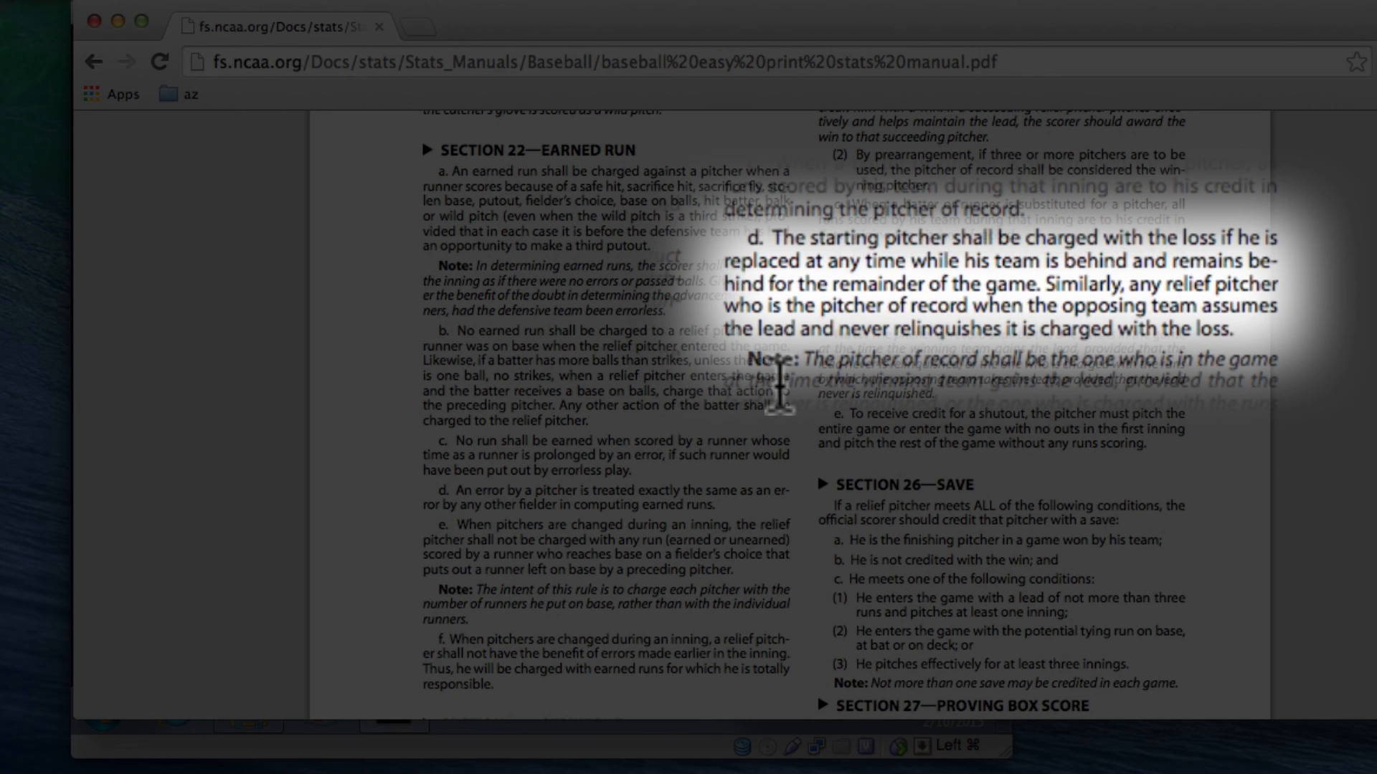
- Record Hughes as the losing pitcher with a 0-7 record
{"action": "key", "text": "super+Tab"}
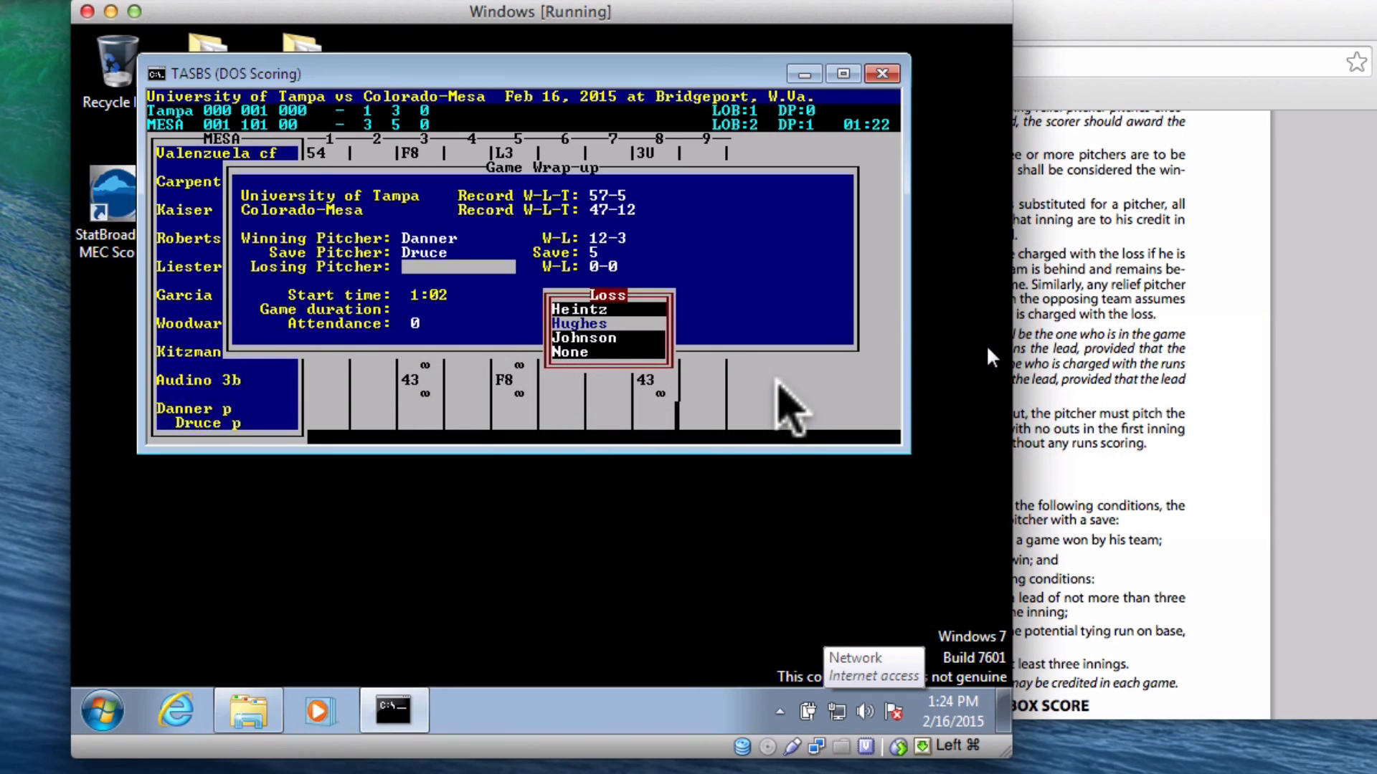
{"action": "key", "text": "Up"}
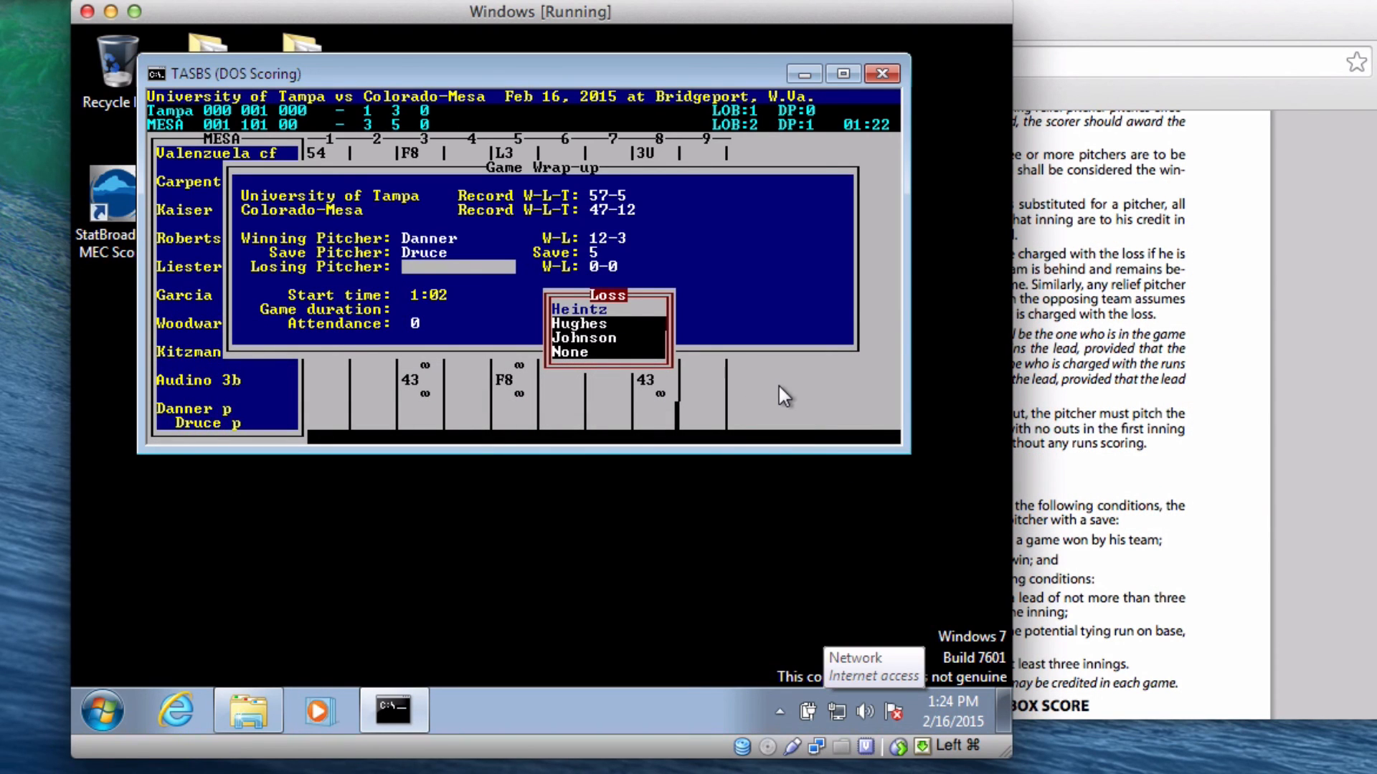
{"action": "key", "text": "Down"}
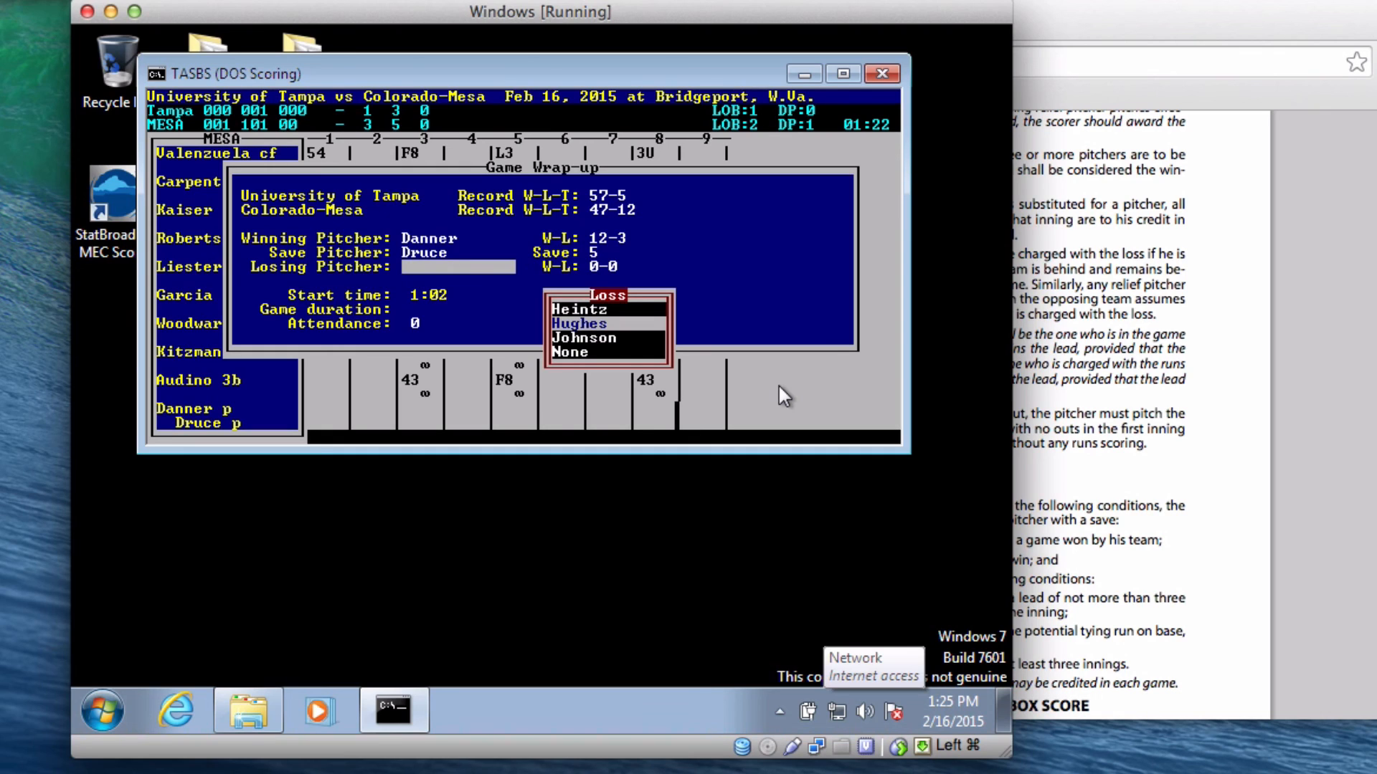
{"action": "key", "text": "Return"}
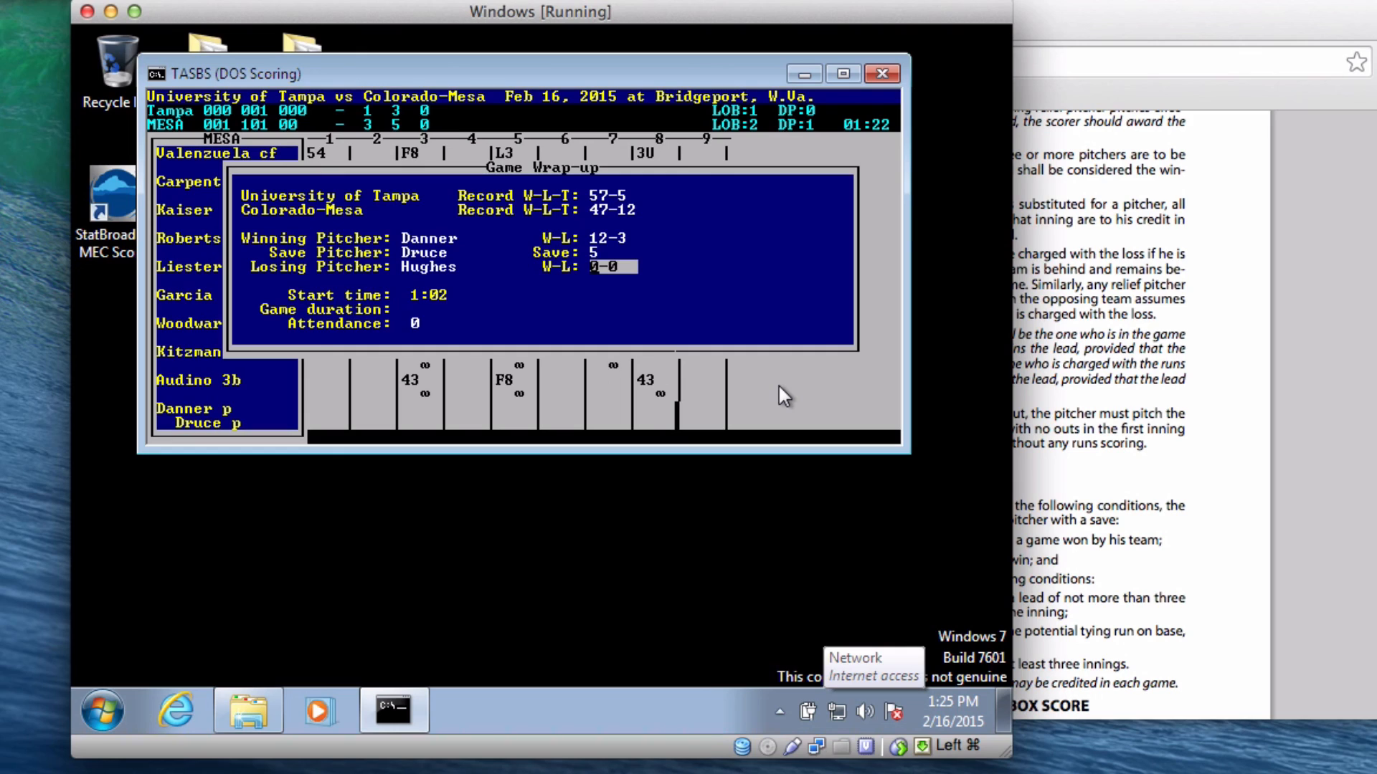
{"action": "type", "text": "0-7"}
{"action": "key", "text": "Return"}
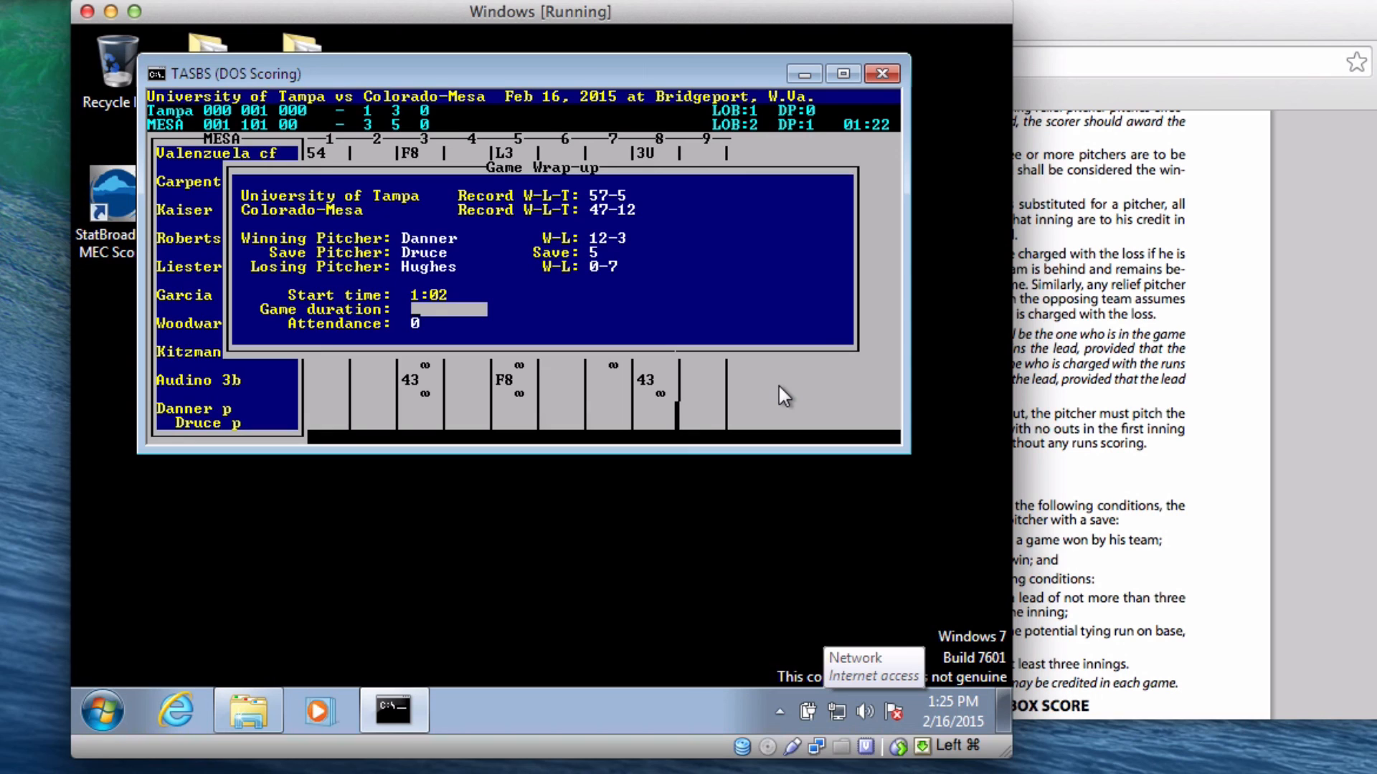
- Enter game duration 2:31 and attendance 555
{"action": "type", "text": "2:31"}
{"action": "key", "text": "Return"}
{"action": "type", "text": "555"}
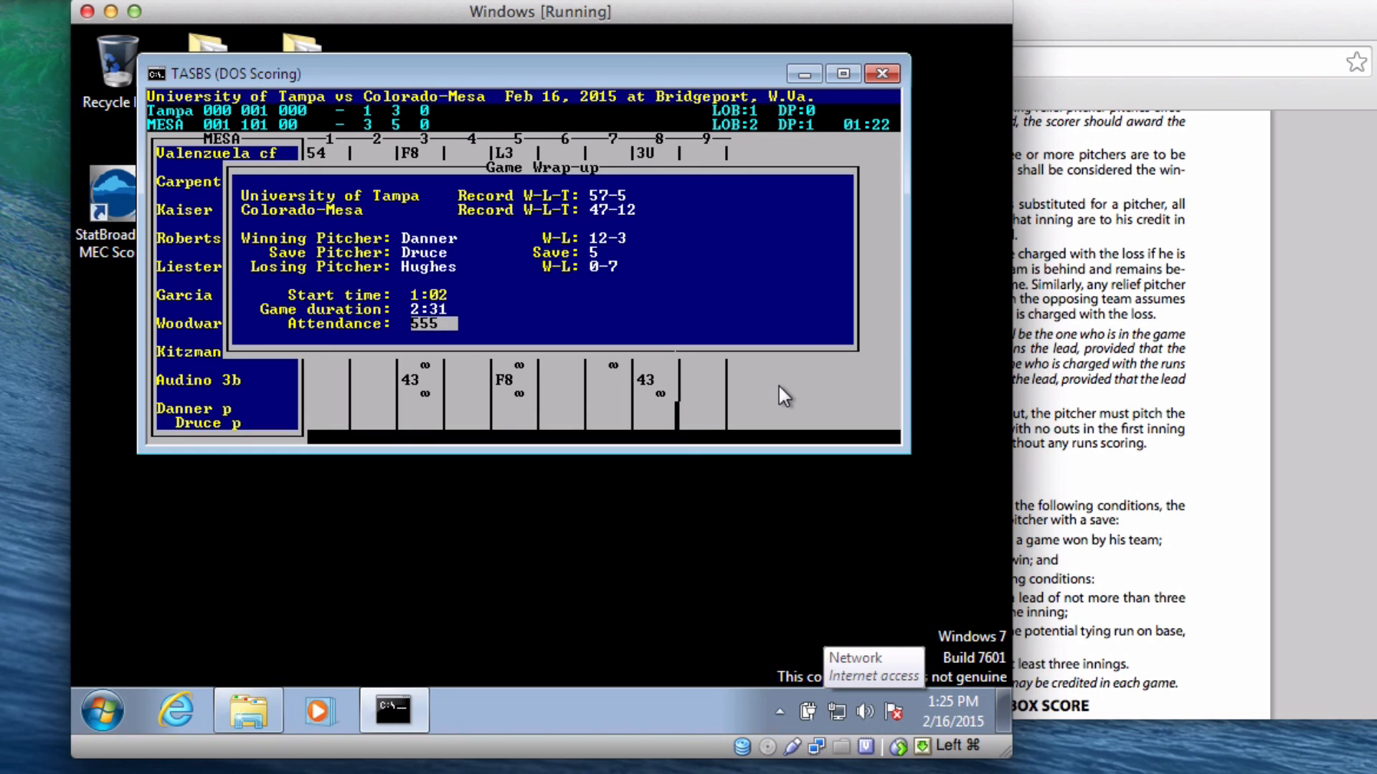